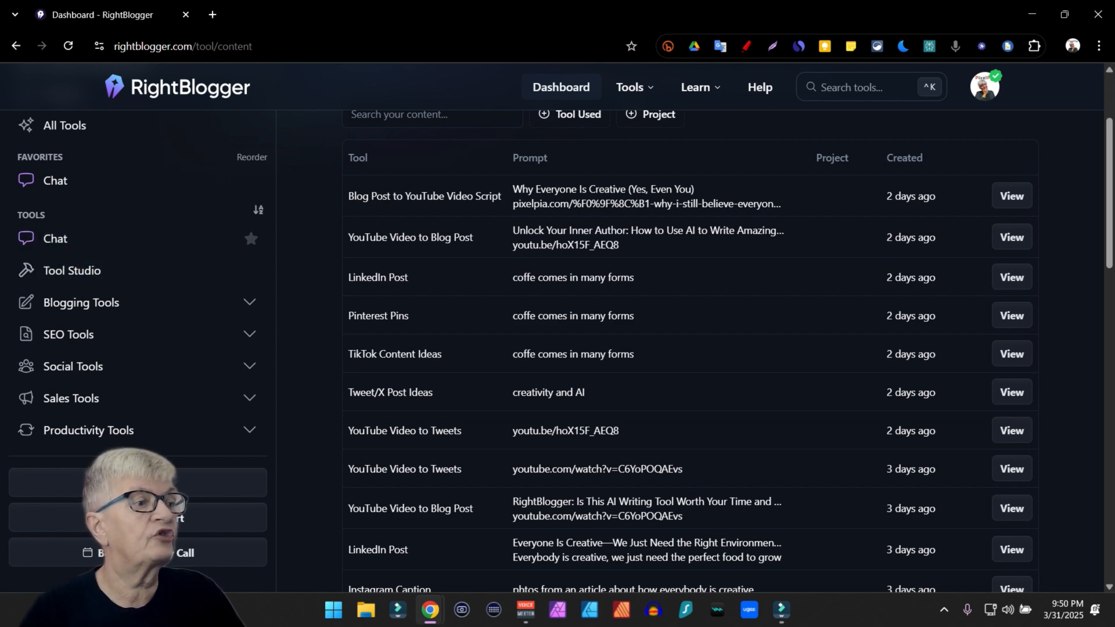
# - Expand the social tools list and open the Social Bio generator
pyautogui.click(140, 366)
pyautogui.scroll(-4, 139, 349)
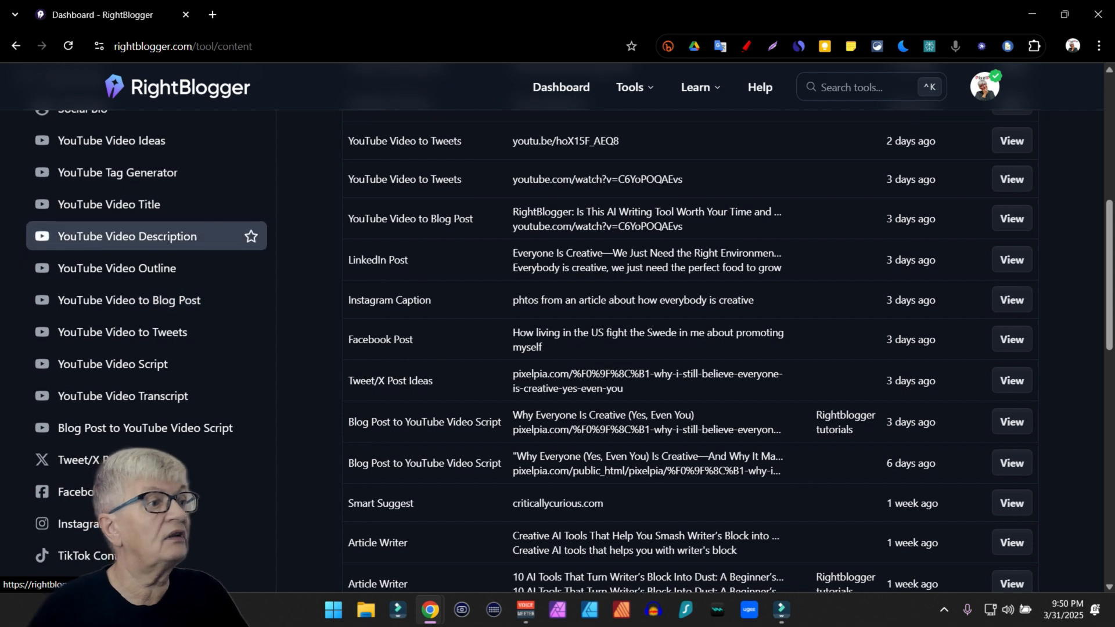
pyautogui.scroll(1, 146, 243)
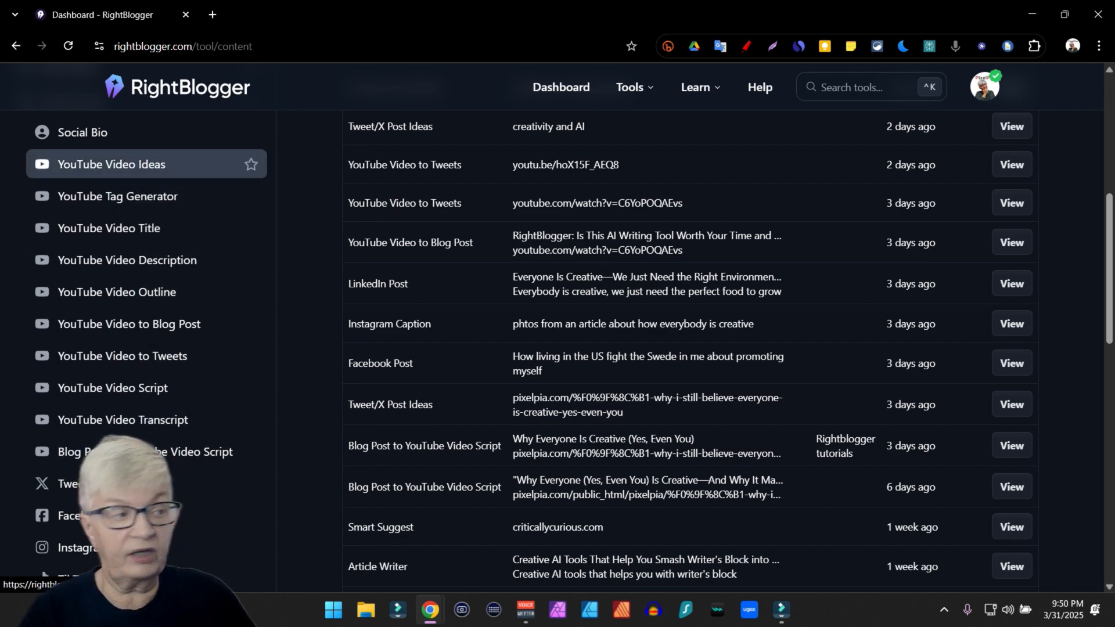
pyautogui.click(145, 132)
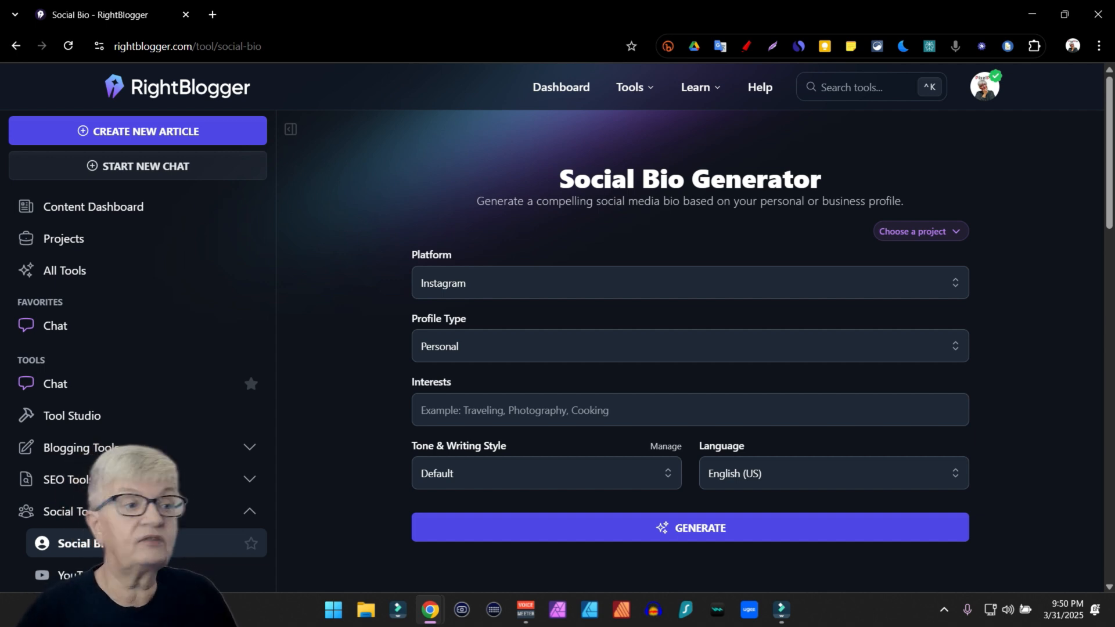
# - Examine the Social Bio form's platform, profile type, interests, and tone and writing style options, keeping the default selections
pyautogui.click(690, 283)
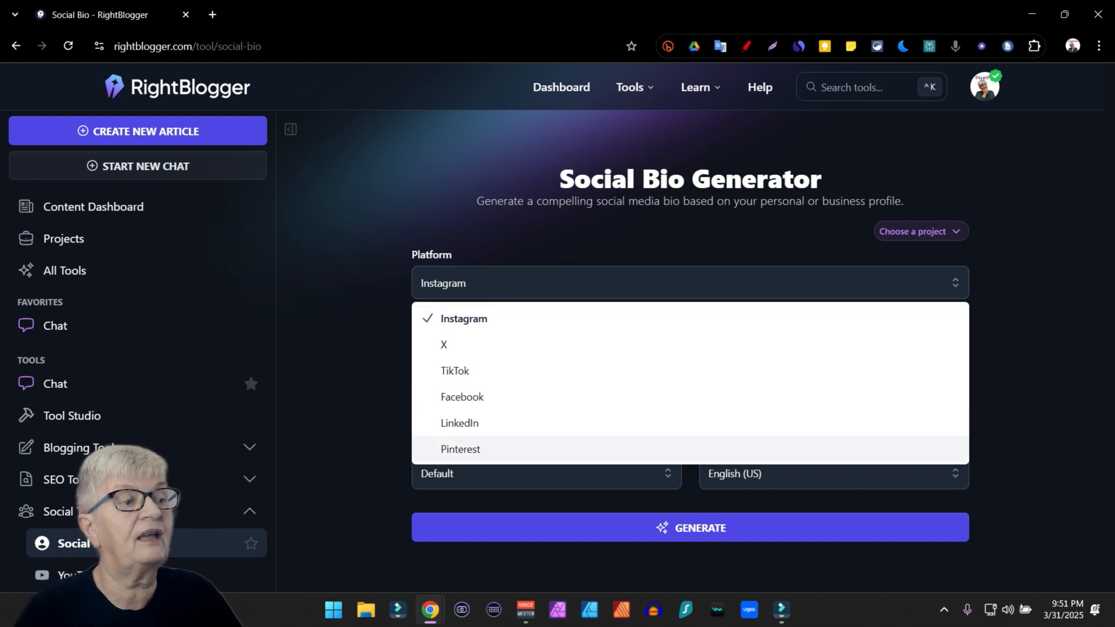
pyautogui.click(689, 283)
pyautogui.click(690, 346)
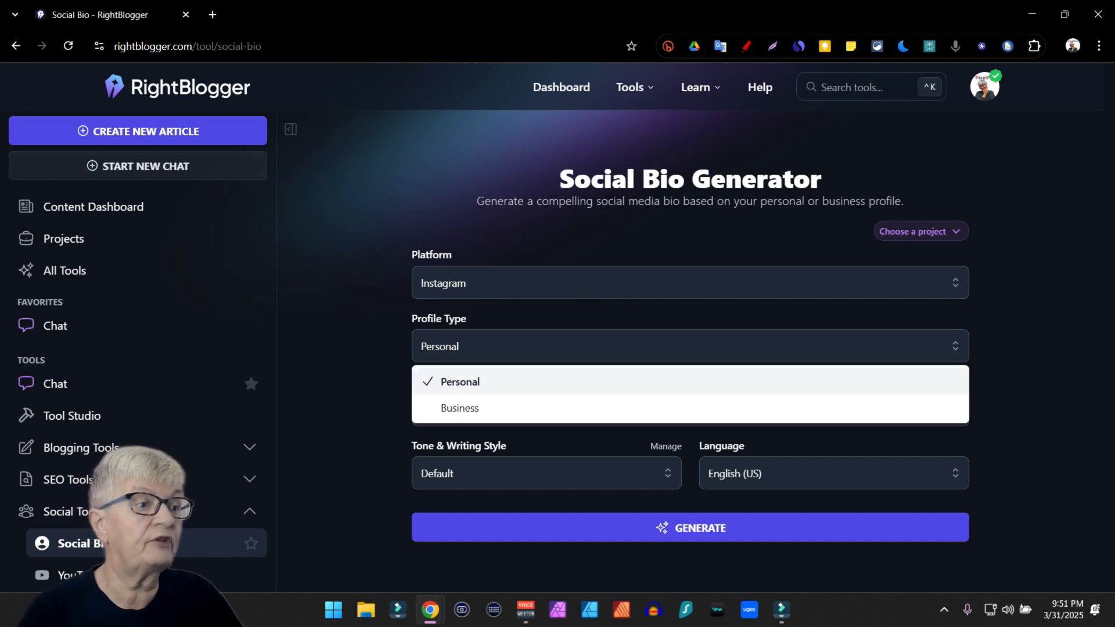
pyautogui.click(690, 381)
pyautogui.click(690, 410)
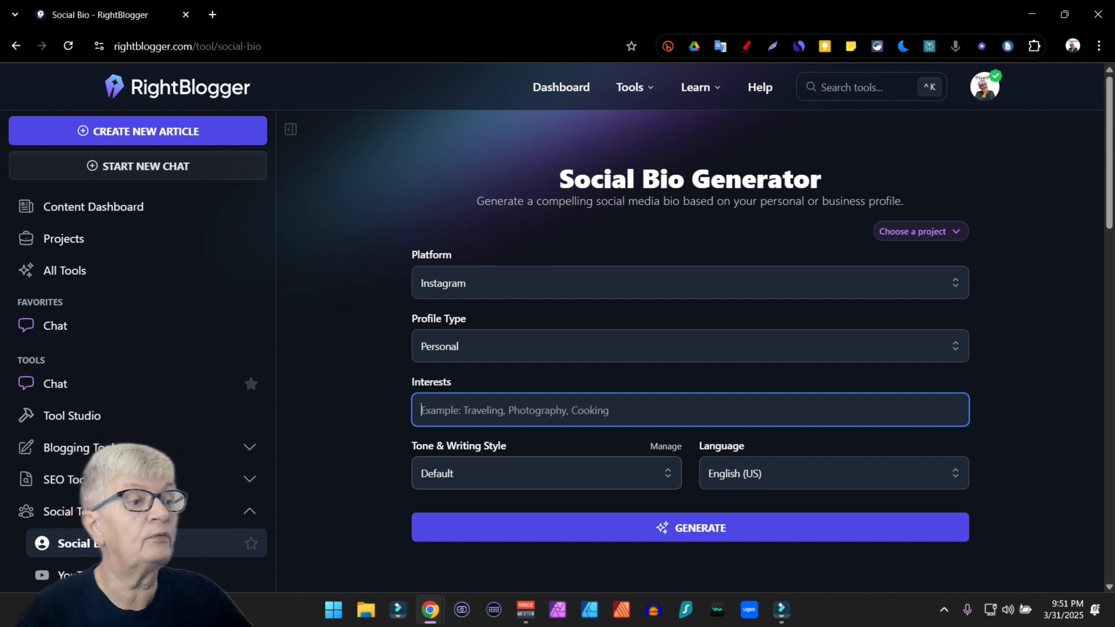
pyautogui.click(436, 479)
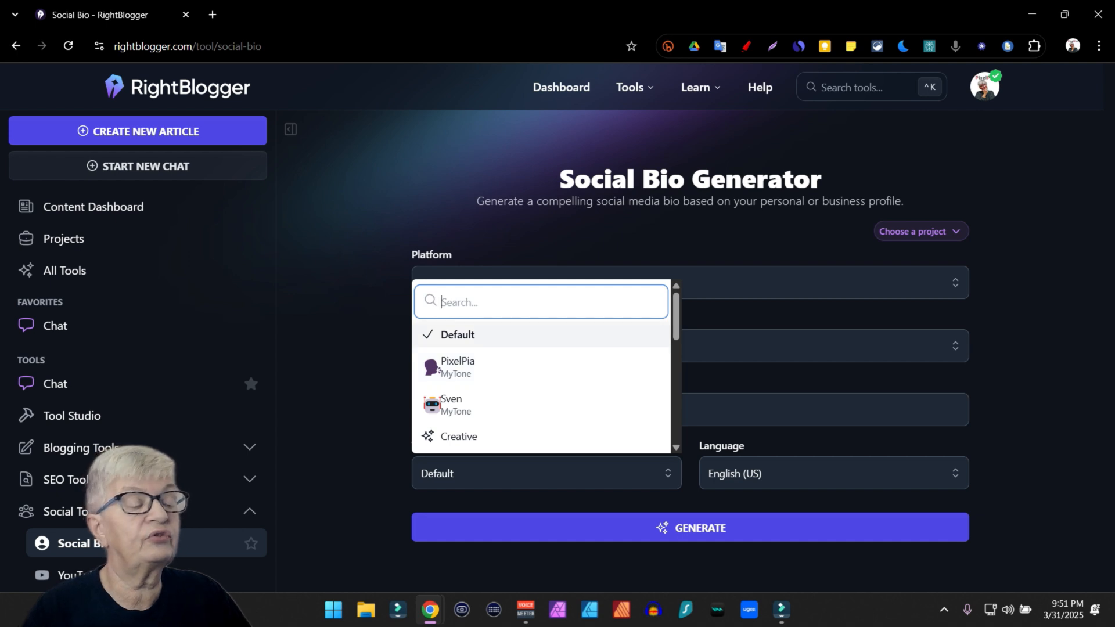
pyautogui.scroll(-1, 540, 372)
pyautogui.scroll(1, 540, 366)
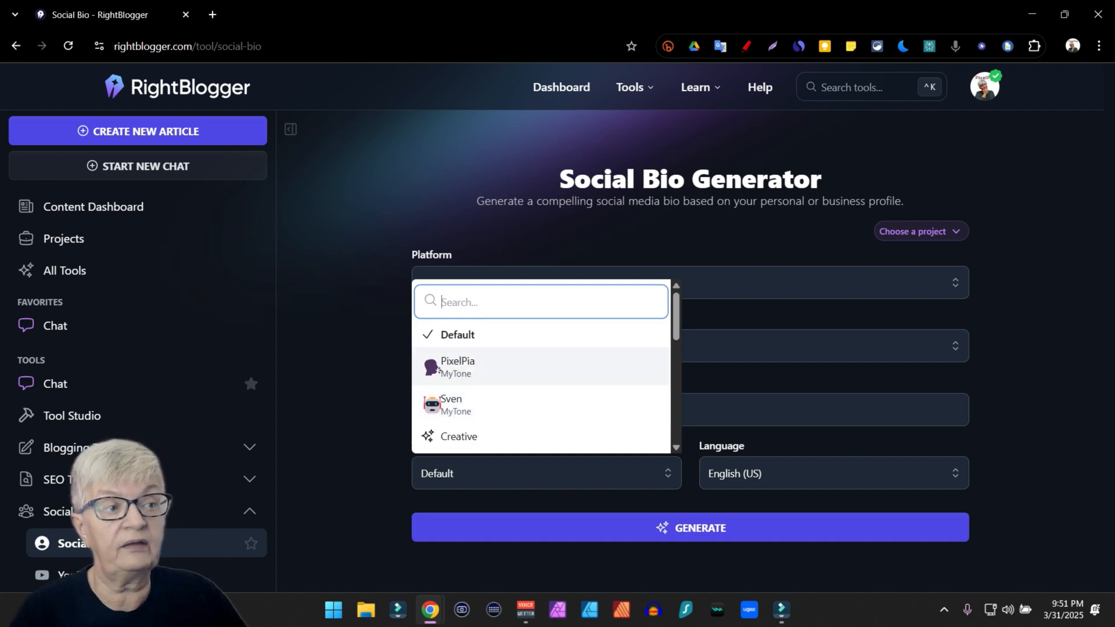
pyautogui.scroll(-5, 540, 377)
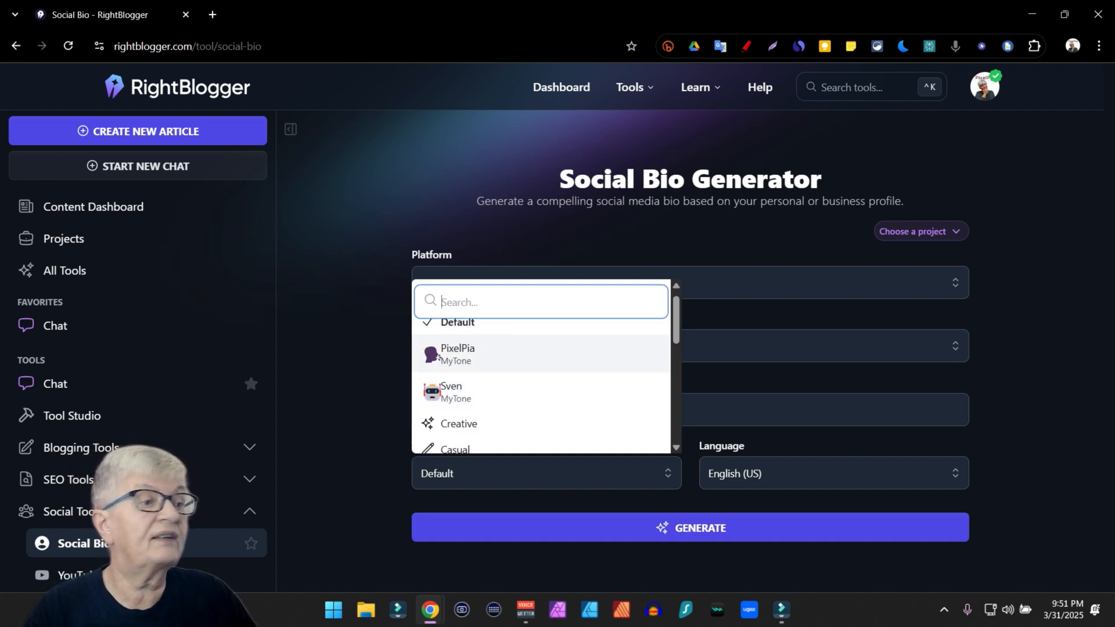
pyautogui.scroll(-4, 540, 378)
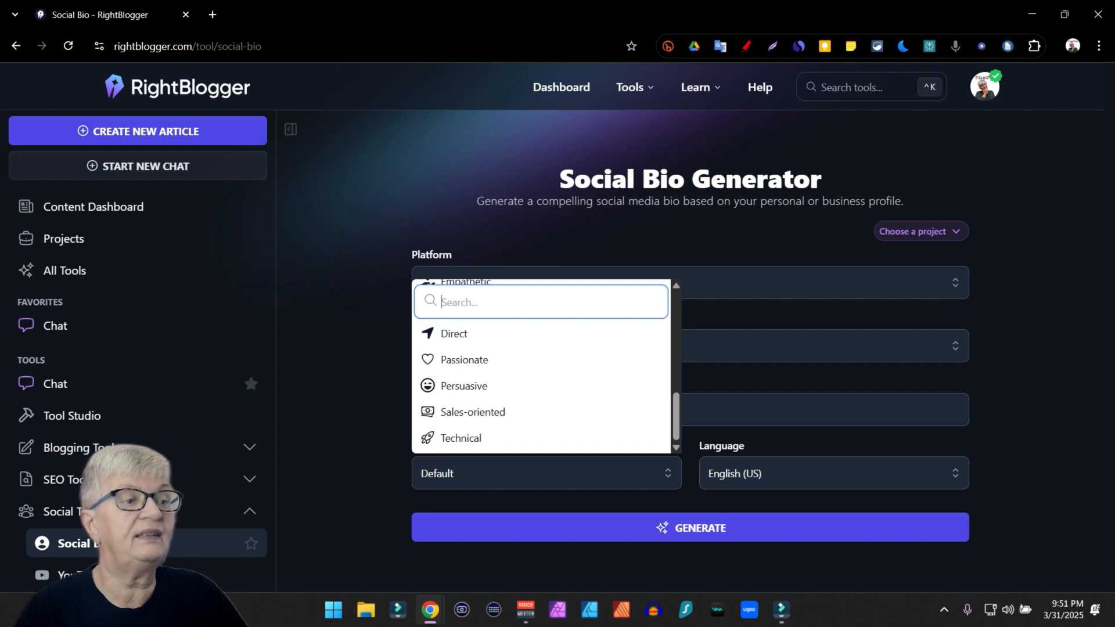
pyautogui.press('Escape')
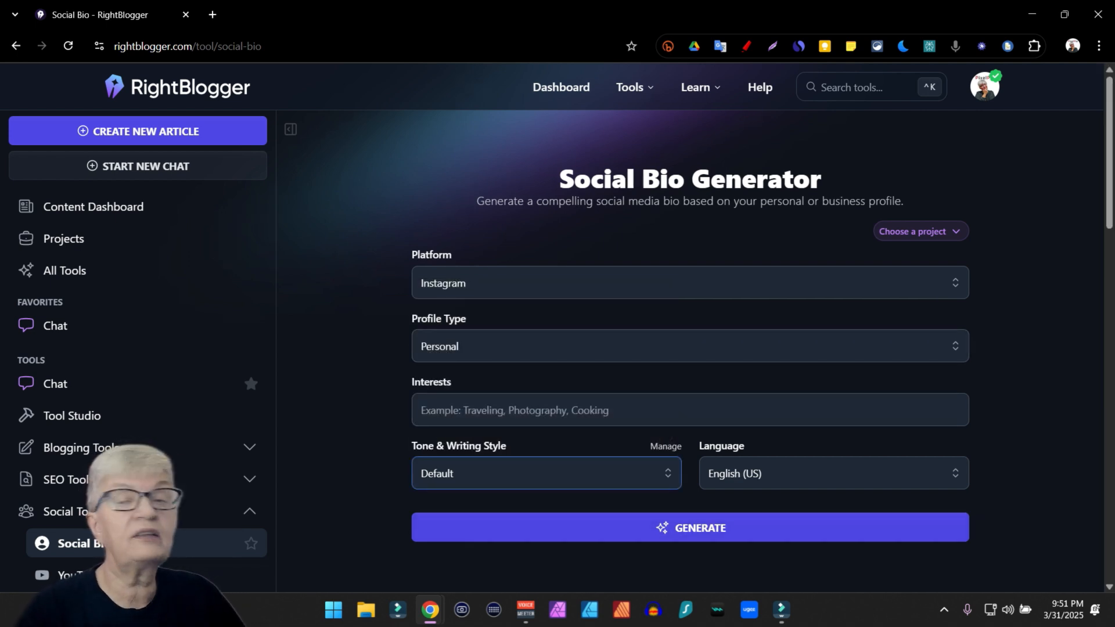
# - Look through the social tools list and open the Tweet/X Post Ideas generator
pyautogui.scroll(-2, 140, 348)
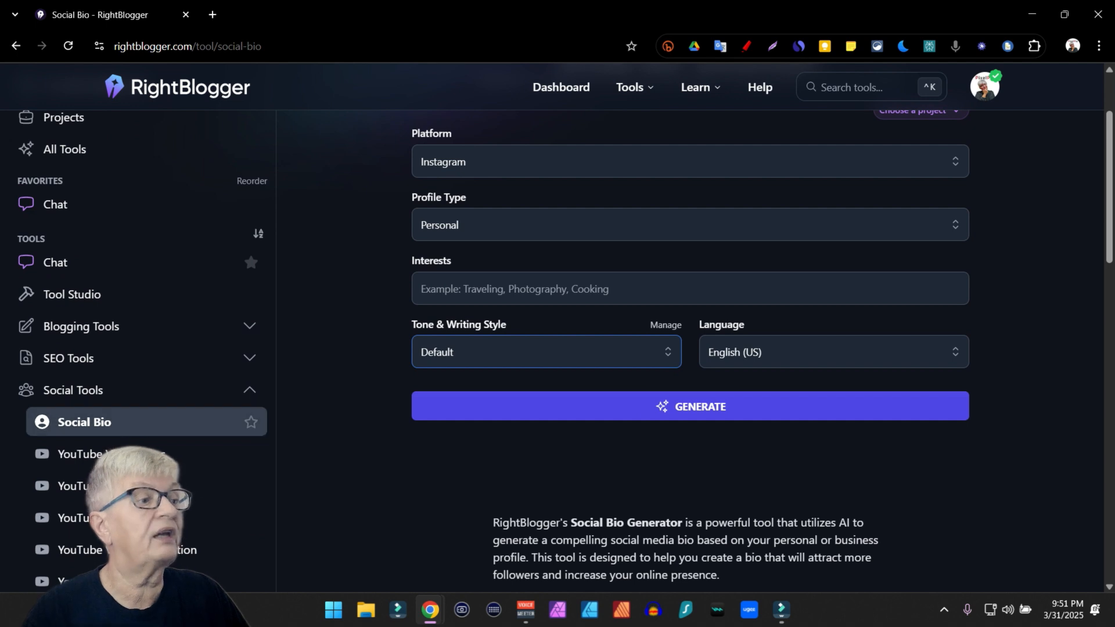
pyautogui.scroll(-6, 116, 493)
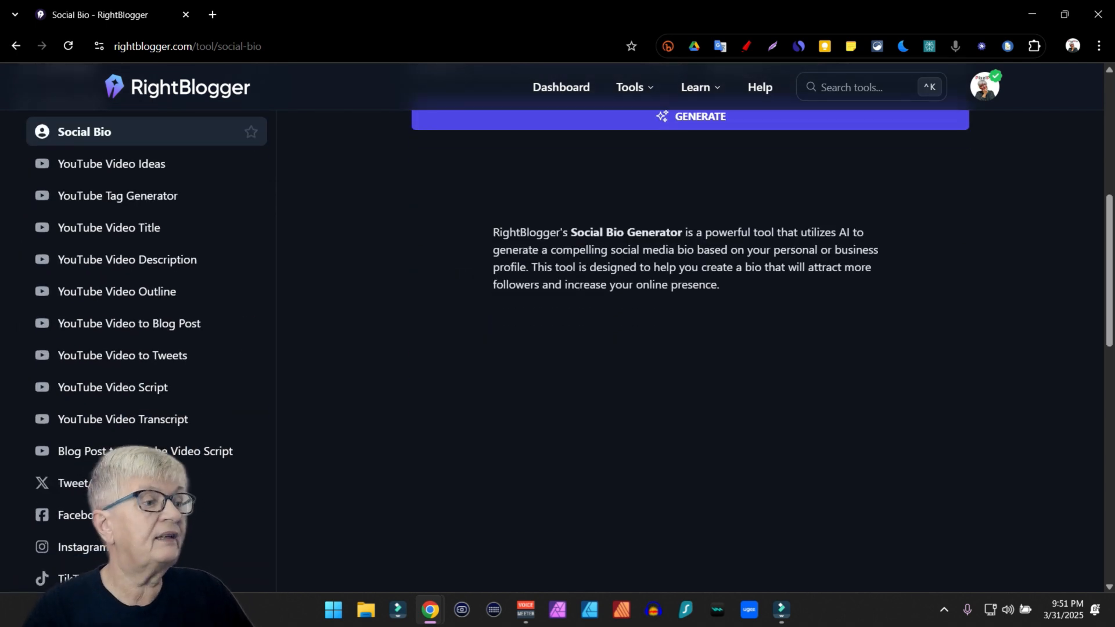
pyautogui.scroll(-1, 145, 291)
pyautogui.scroll(4, 145, 290)
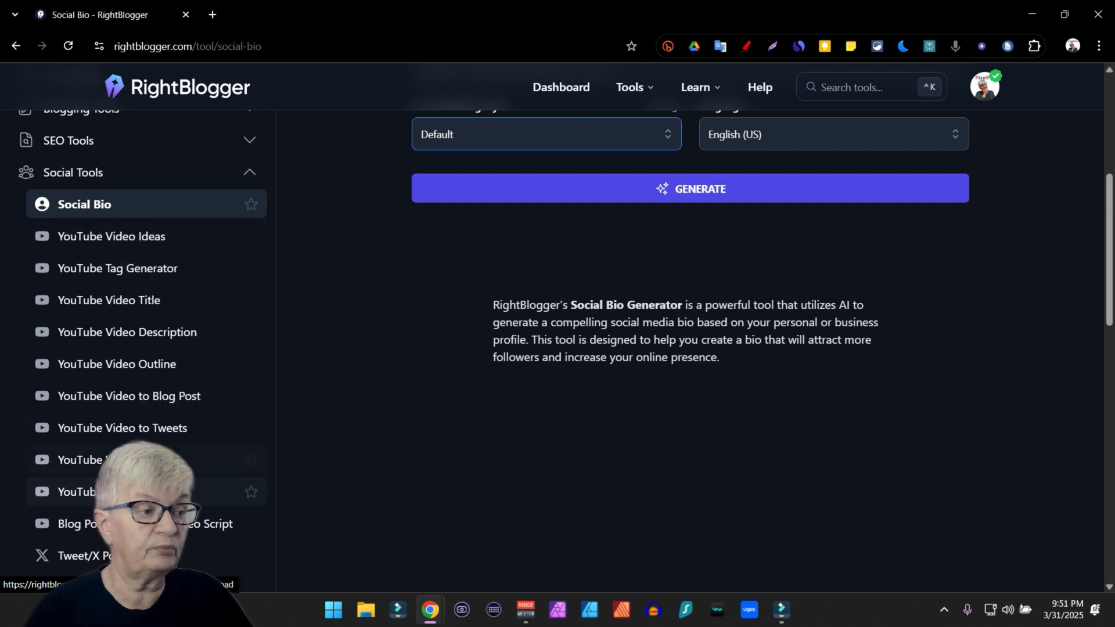
pyautogui.scroll(-2, 146, 383)
pyautogui.scroll(-2, 145, 348)
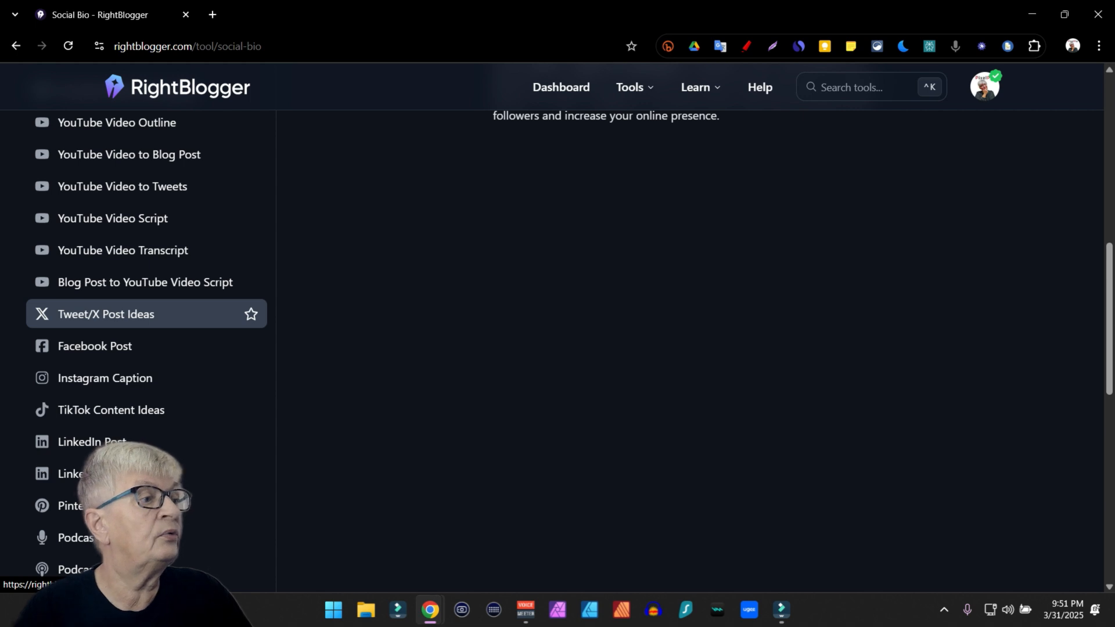
pyautogui.click(107, 313)
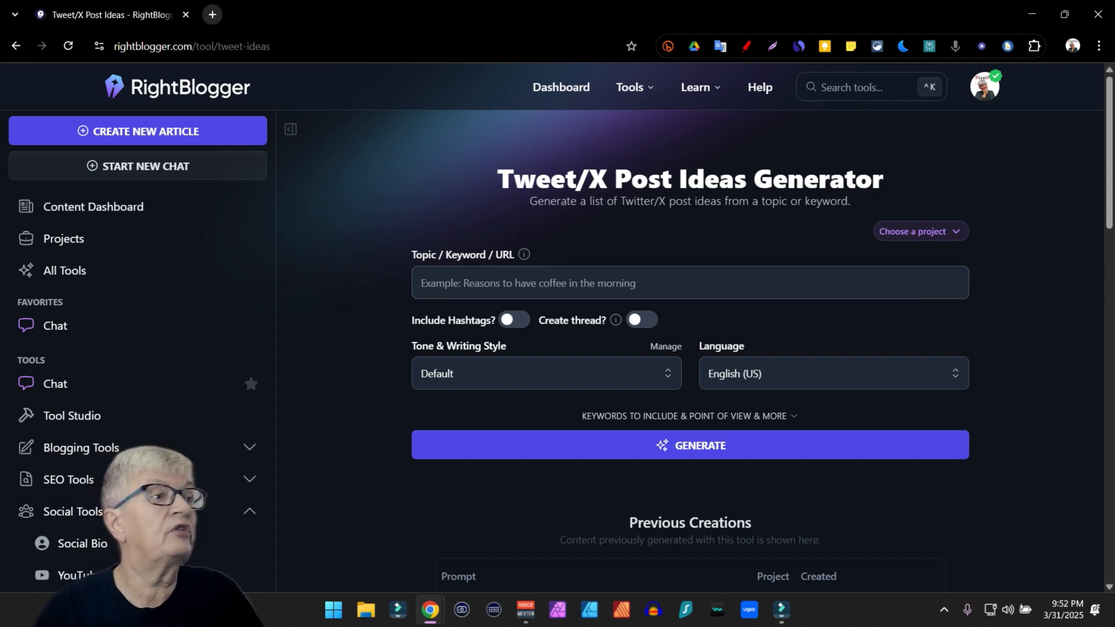
# - Load pixelpia.com in a new browser tab and open the blog post "Why I Still Believe Everyone Is Creative (Yes, Even You)"
pyautogui.click(212, 14)
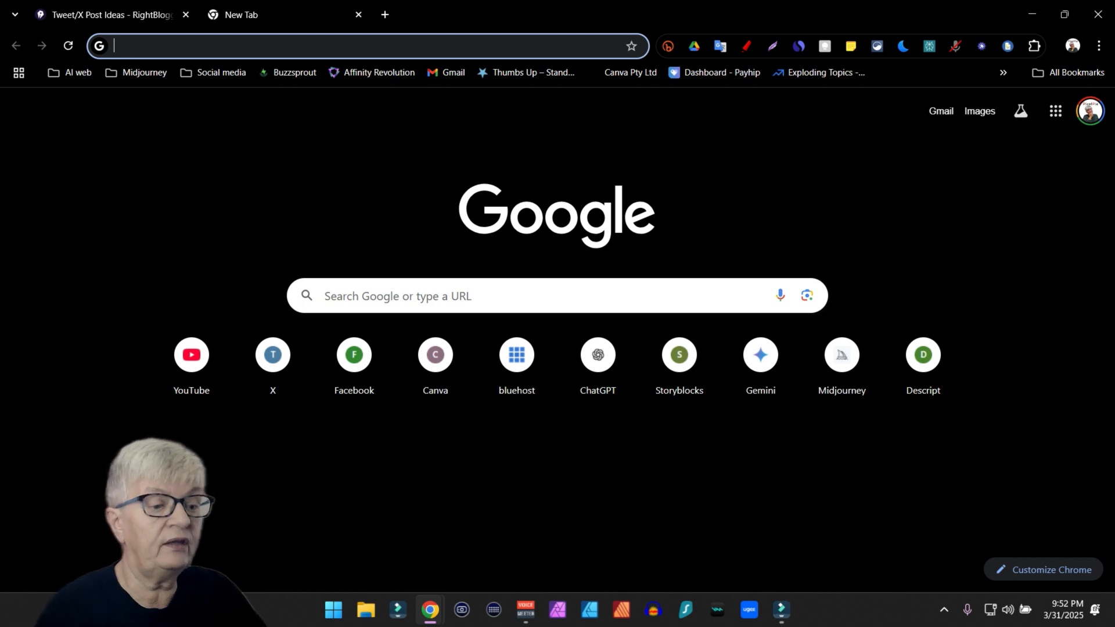
pyautogui.write('pixelpi')
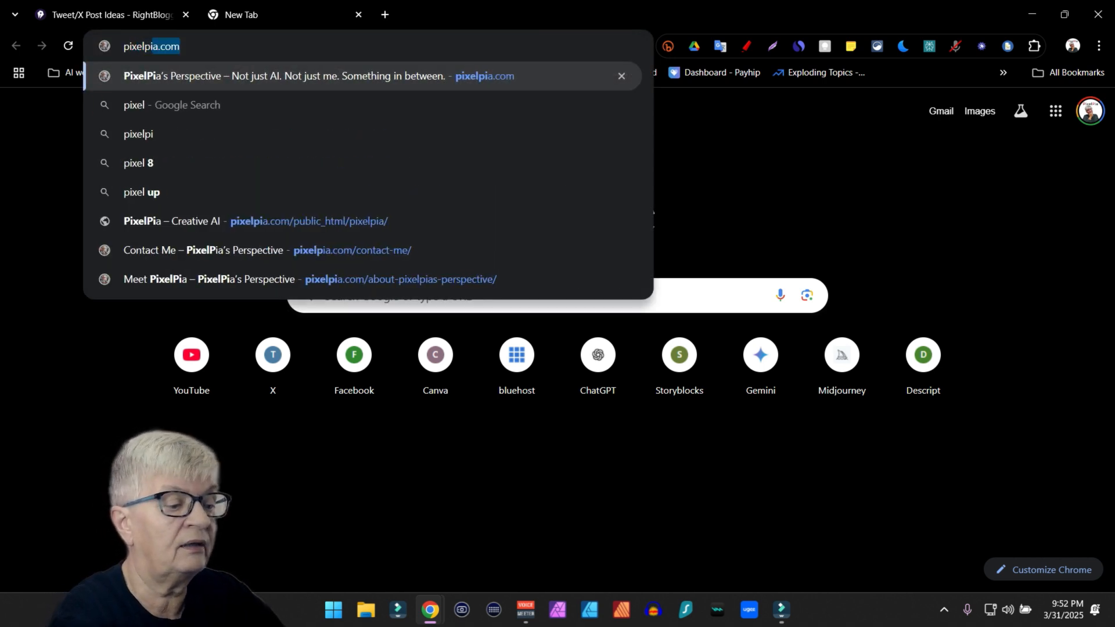
pyautogui.write('a.co')
pyautogui.press('Return')
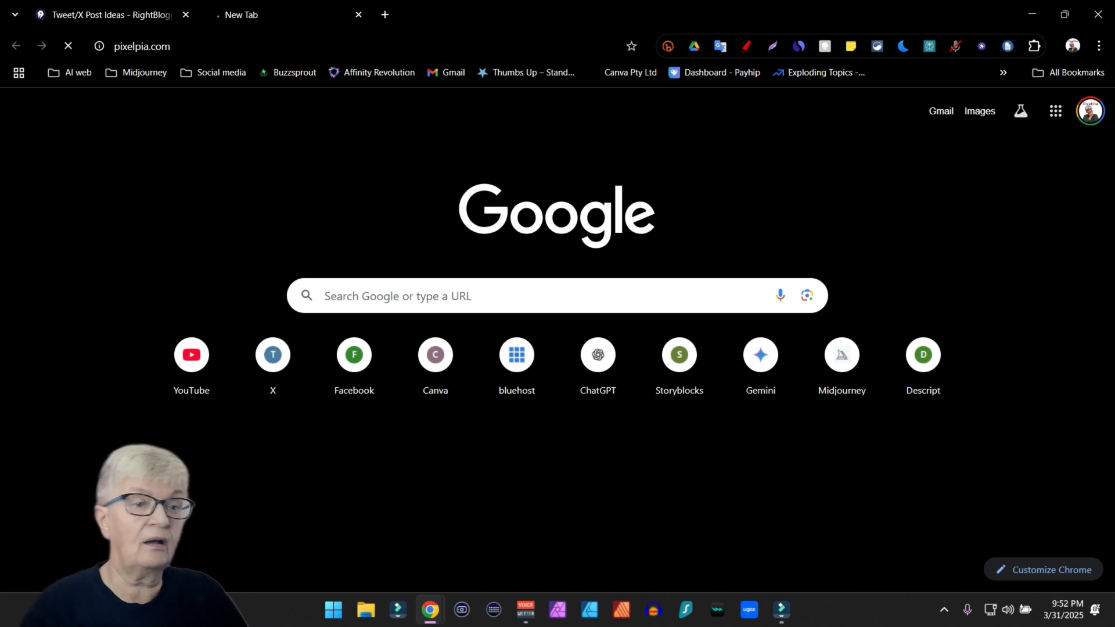
pyautogui.scroll(-2, 759, 364)
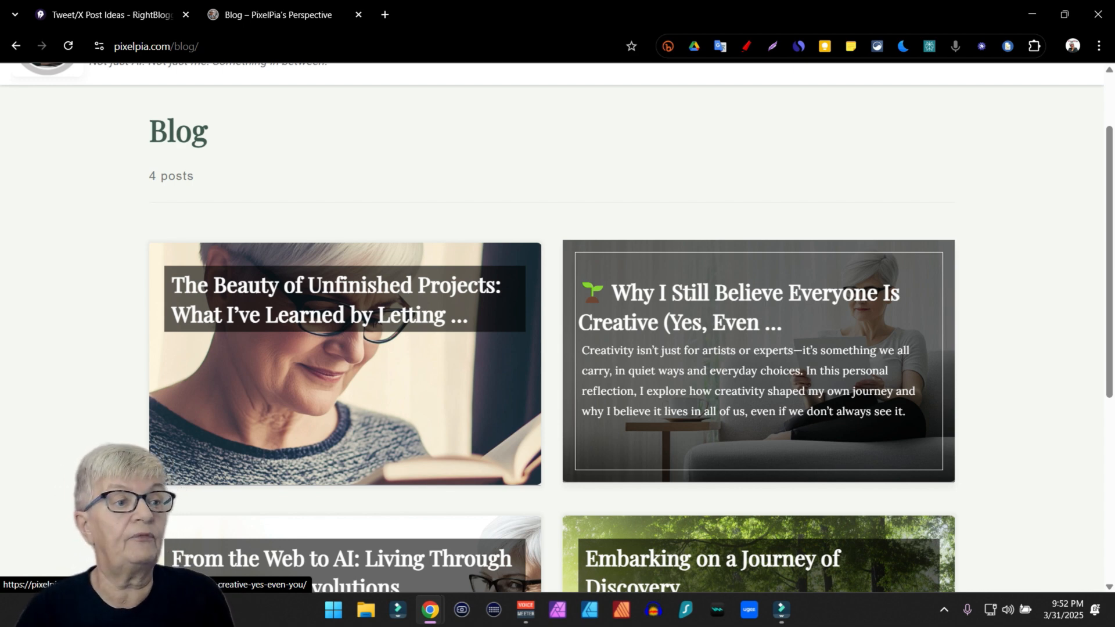
pyautogui.click(759, 364)
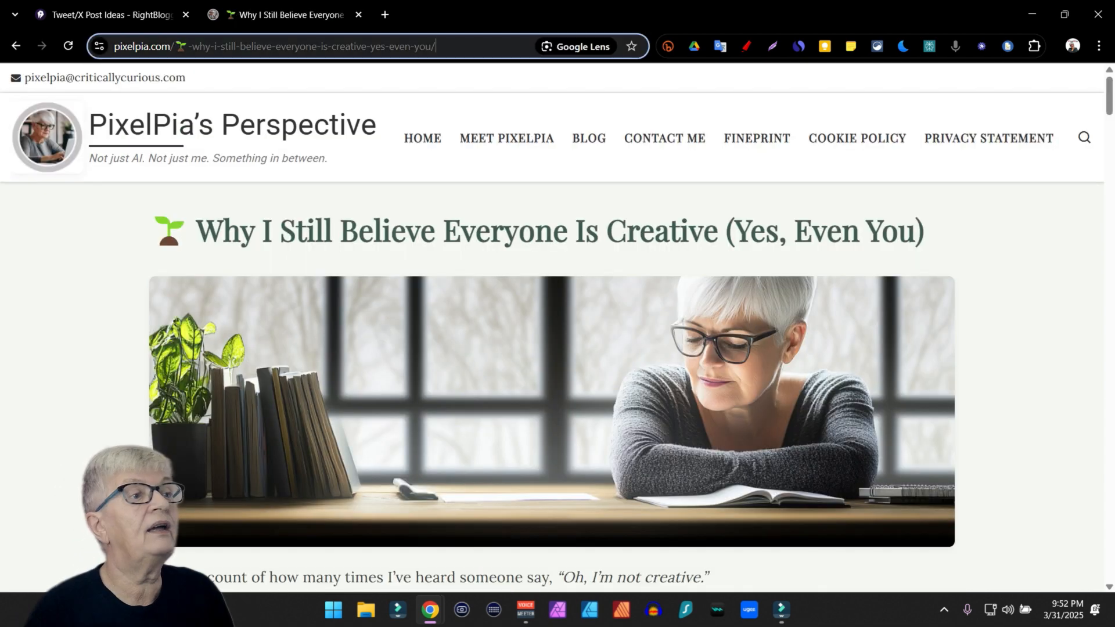
# - Copy the blog post's web address and enter it as the topic URL in the Tweet/X Post Ideas generator
pyautogui.click(437, 46)
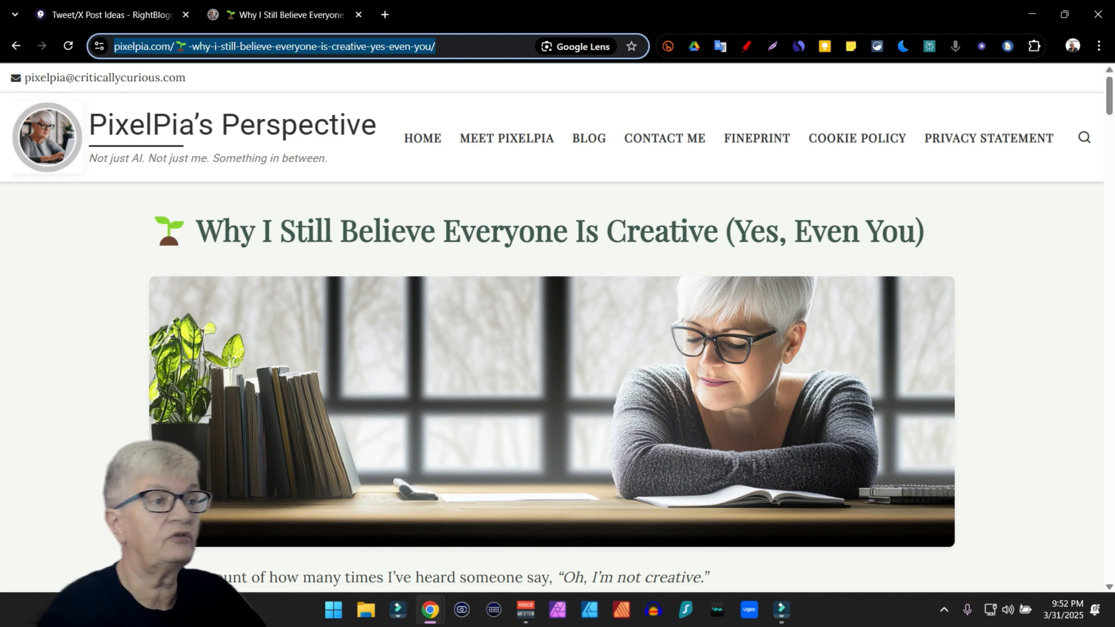
pyautogui.hotkey('ctrl', 'Tab')
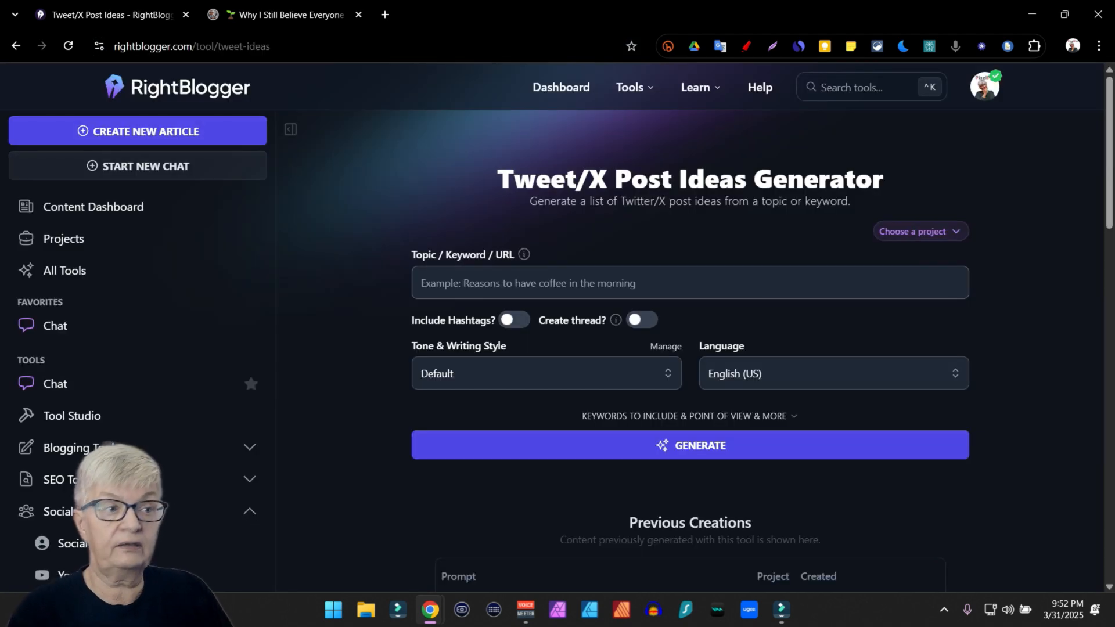
pyautogui.click(690, 283)
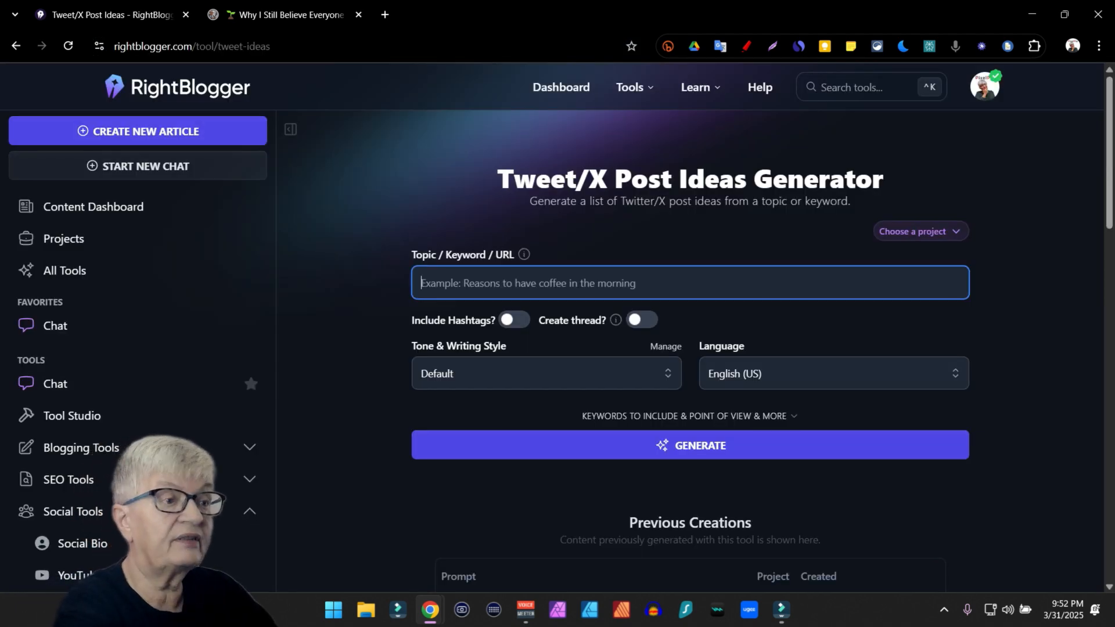
pyautogui.write('https://pixelpia.com/%f0%9f%8c%b1-why-i-still-believe-everyone-is-creative-yes-even-you/')
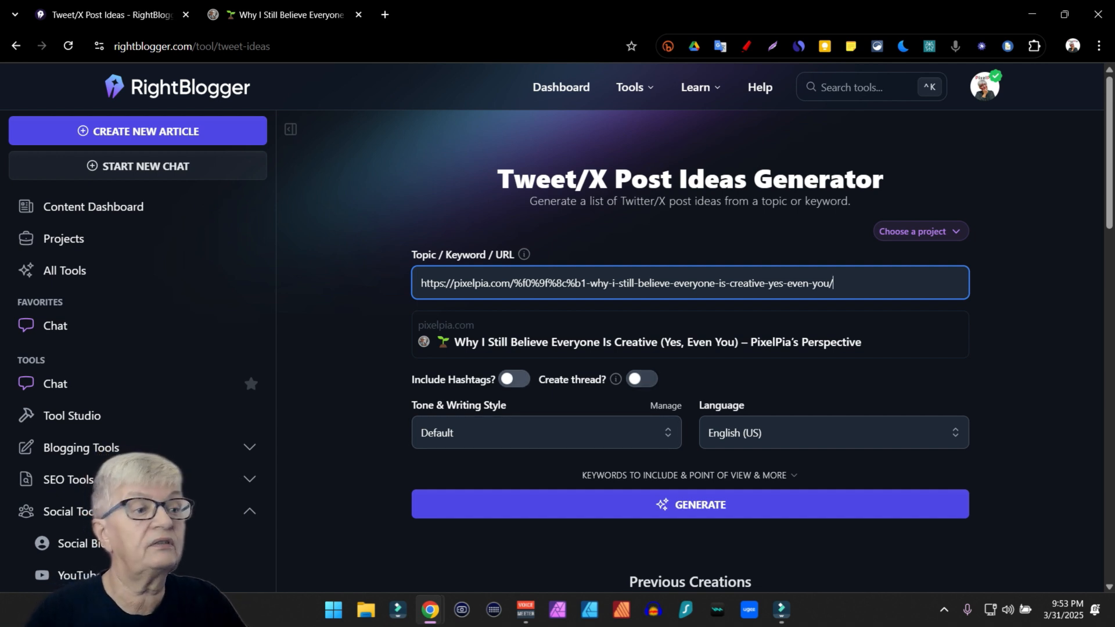
# - Set the tone and writing style to PixelPia and enter "creativity," as the keyword to include
pyautogui.click(546, 433)
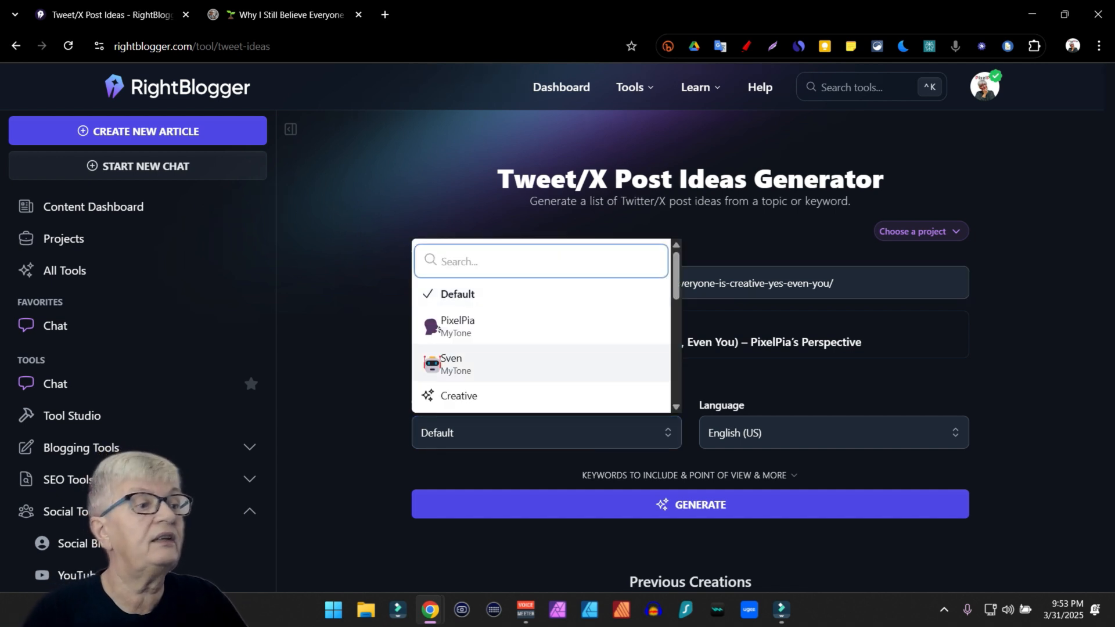
pyautogui.click(447, 326)
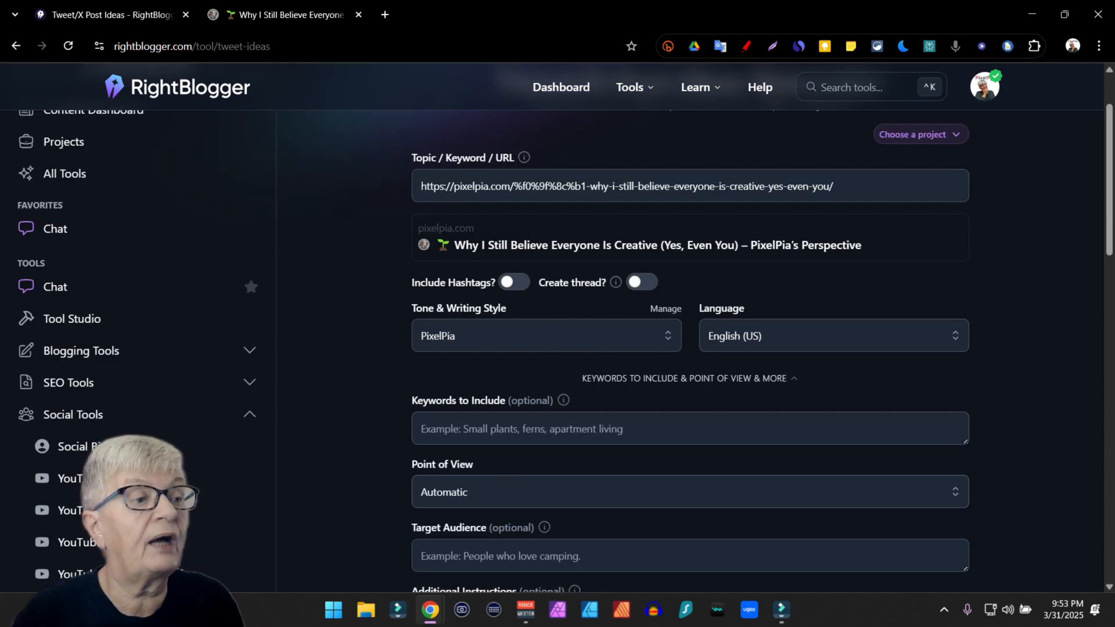
pyautogui.click(690, 428)
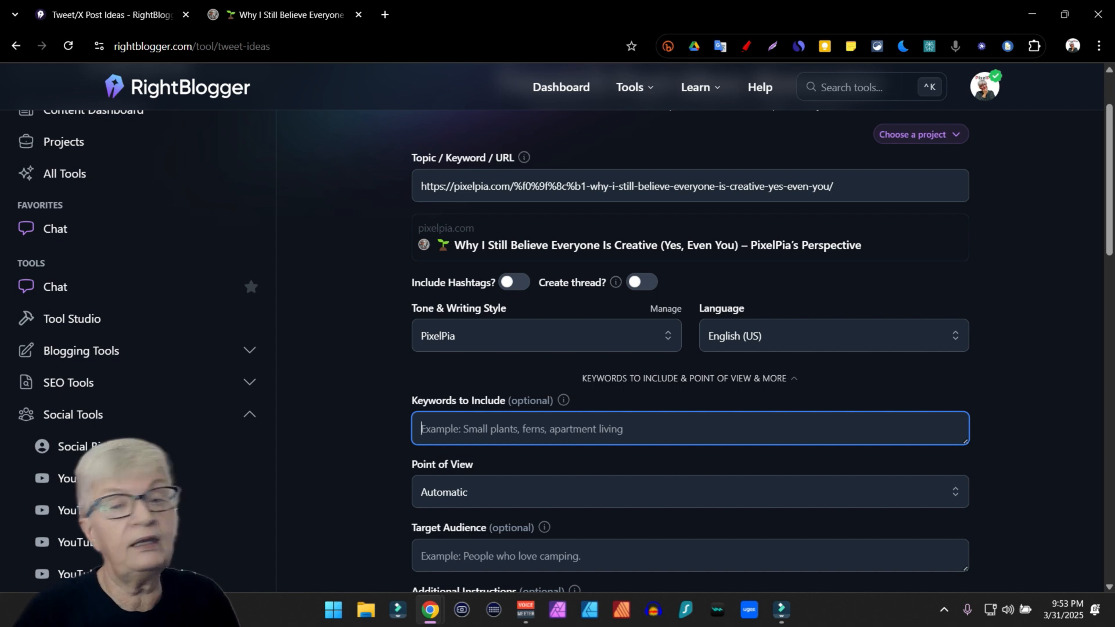
pyautogui.write('crea')
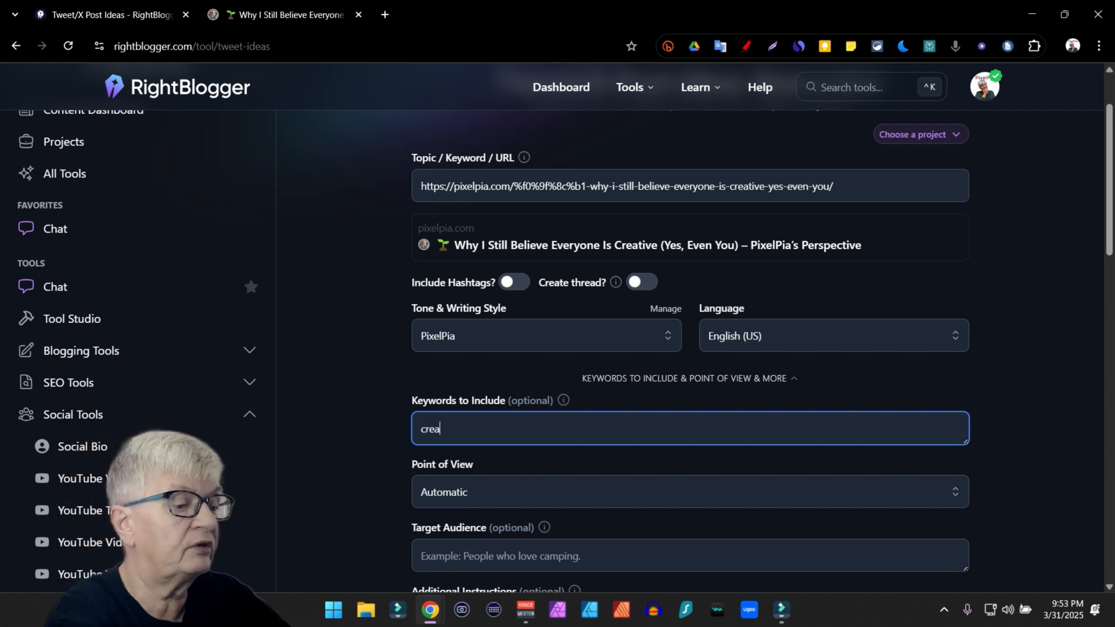
pyautogui.write('tivity,')
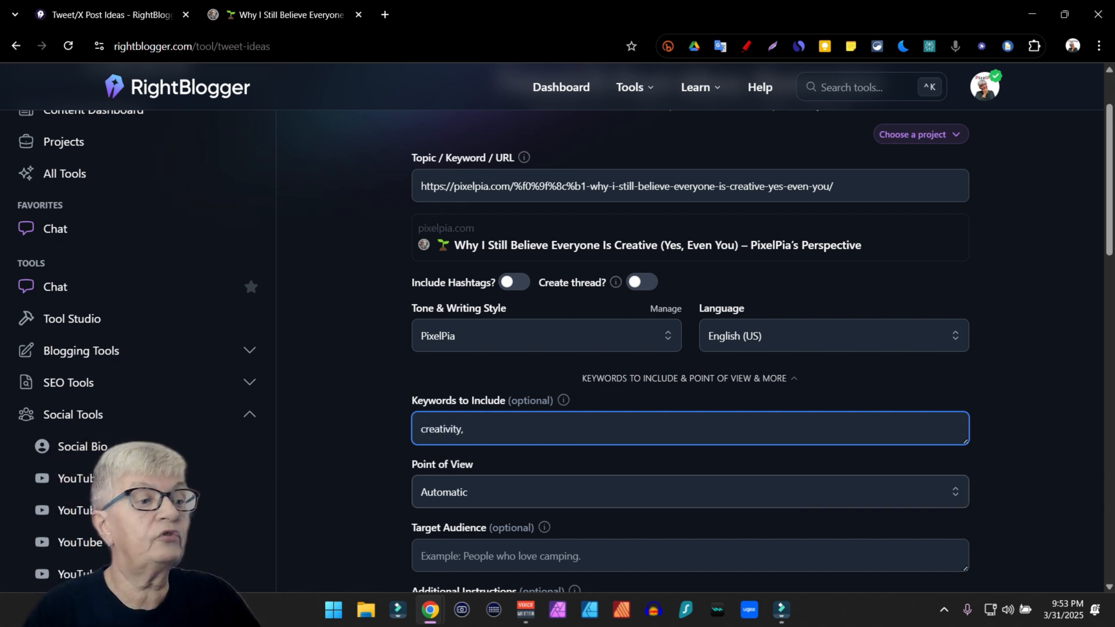
# - Set the point of view to First Person (I) and review the target audience, additional instructions and creativity options
pyautogui.click(690, 492)
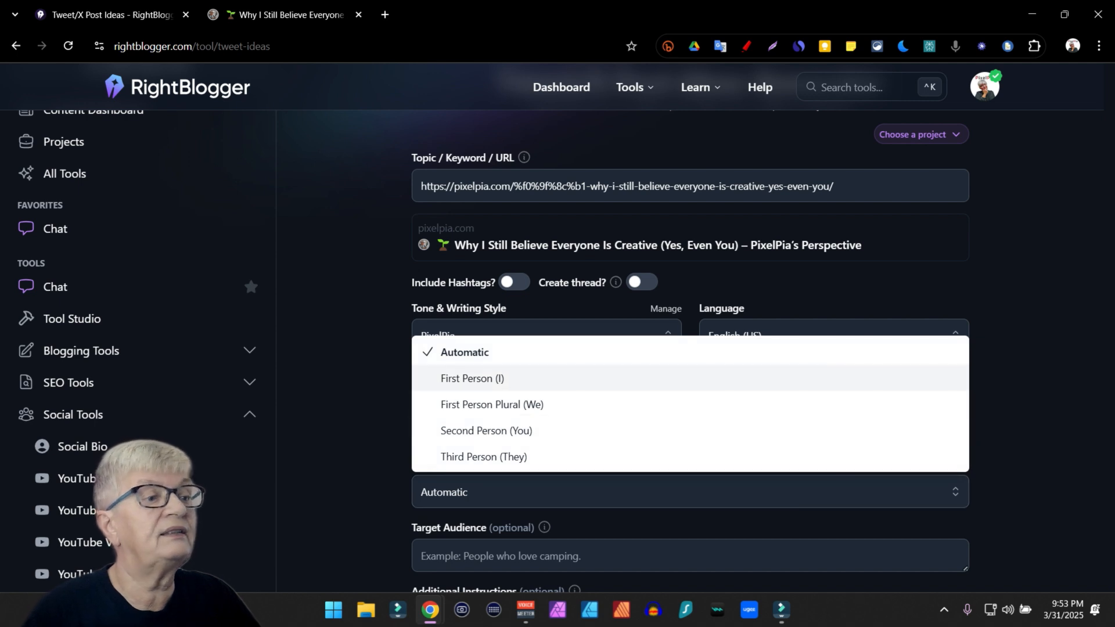
pyautogui.click(473, 379)
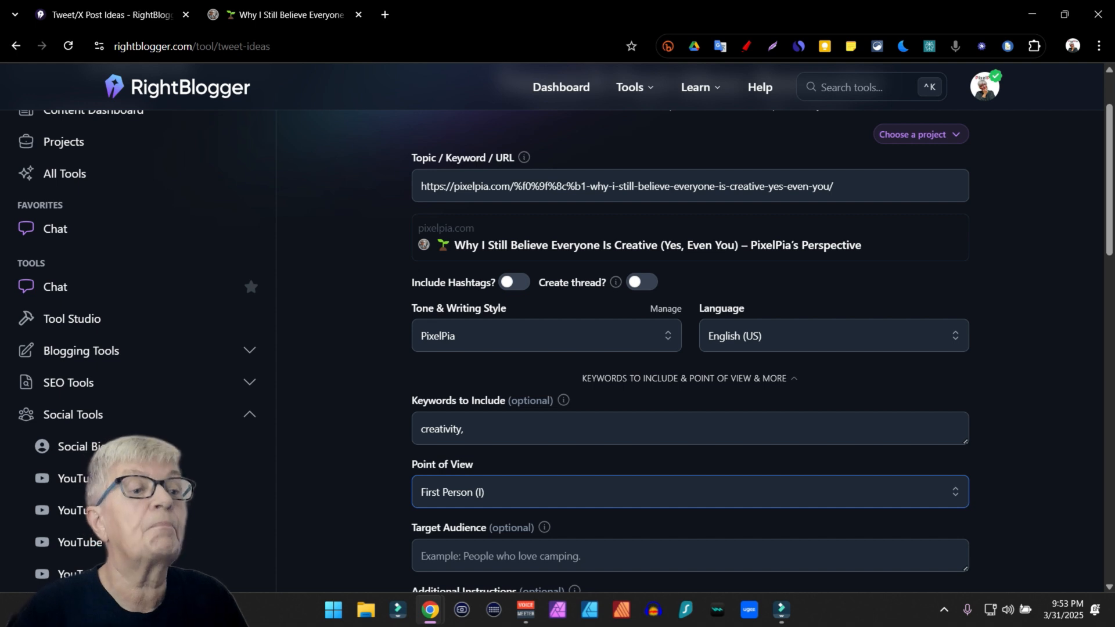
pyautogui.scroll(-3, 690, 348)
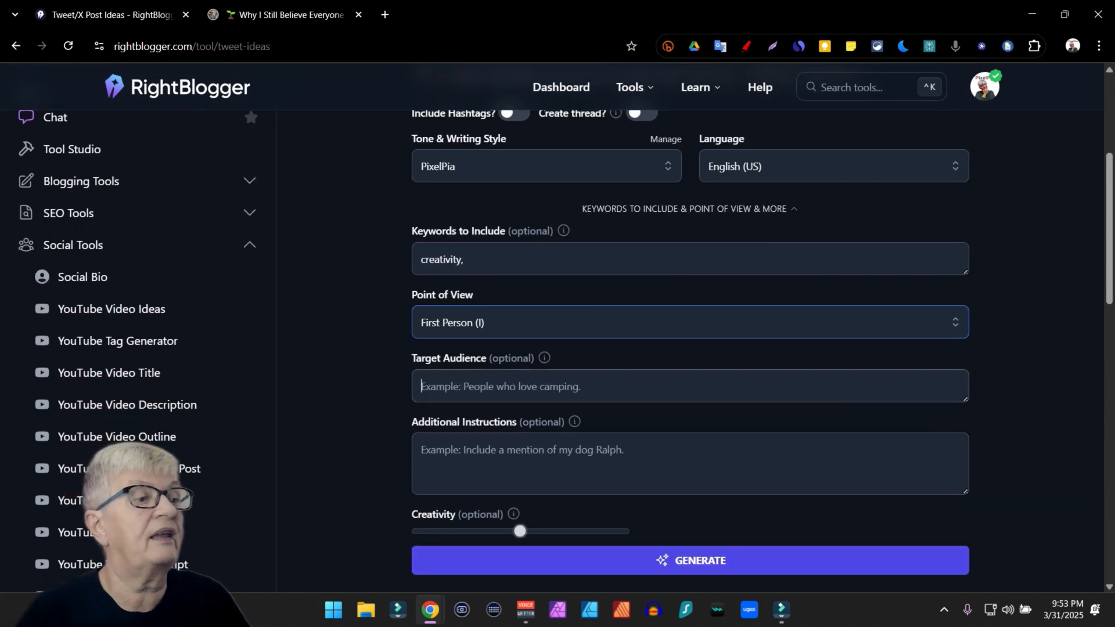
pyautogui.click(421, 386)
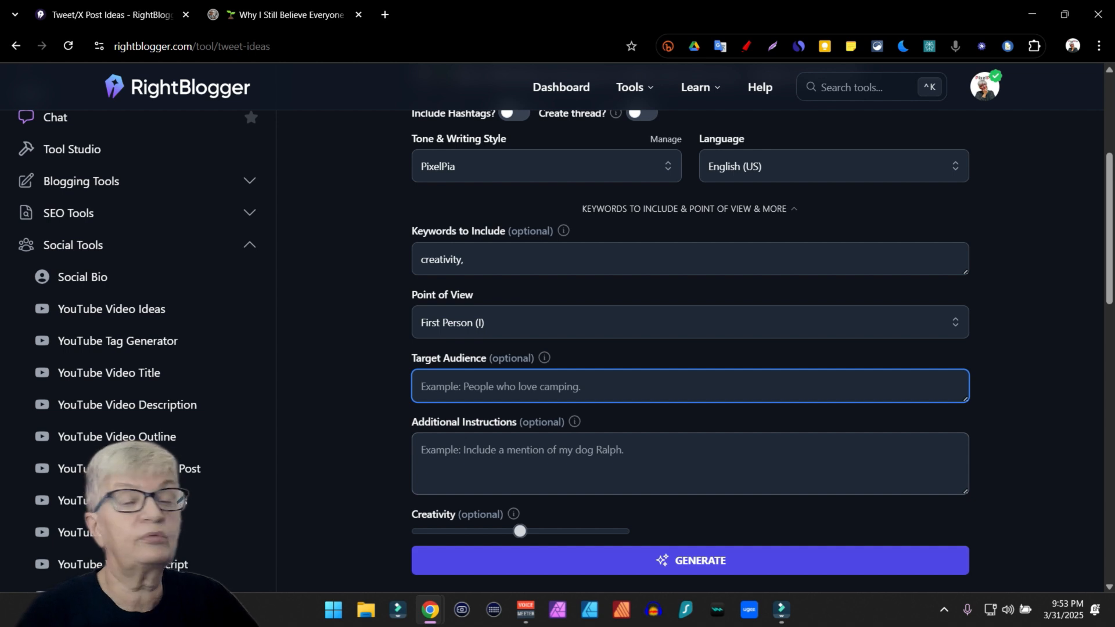
pyautogui.scroll(-1, 557, 328)
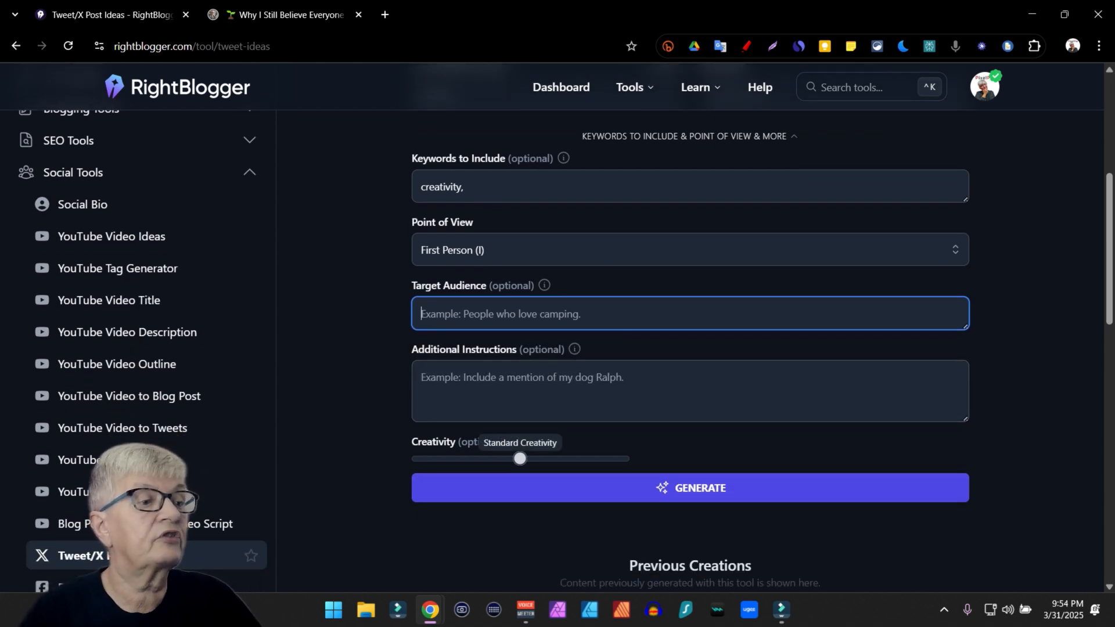
# - Set the creativity to More creative, then generate the Tweet/X post ideas and read through them
pyautogui.moveTo(519, 458); pyautogui.dragTo(565, 459)
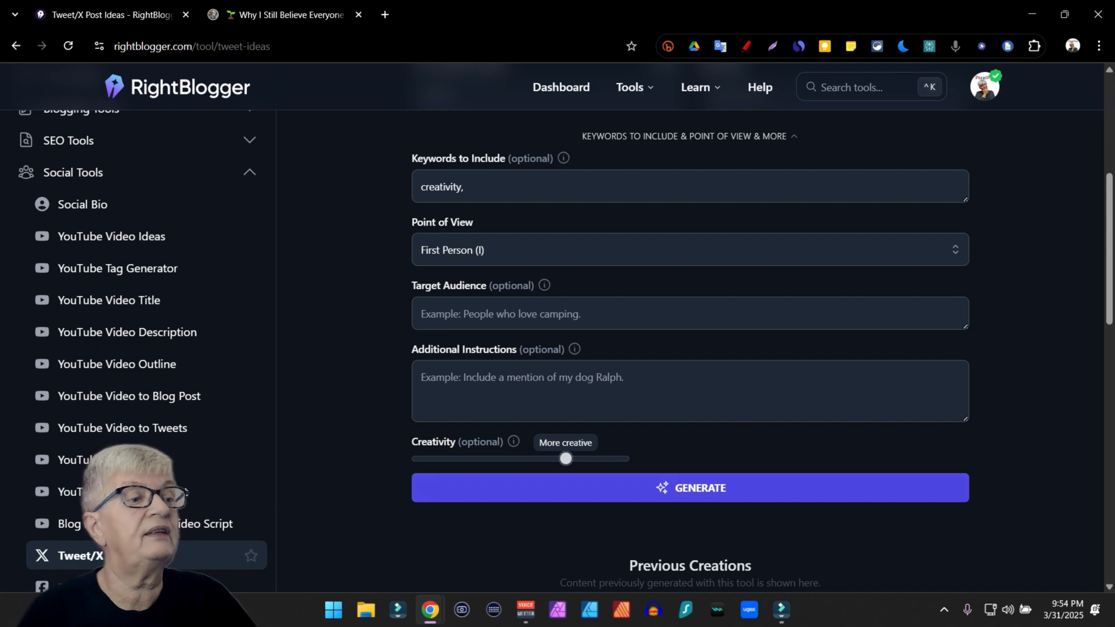
pyautogui.click(696, 488)
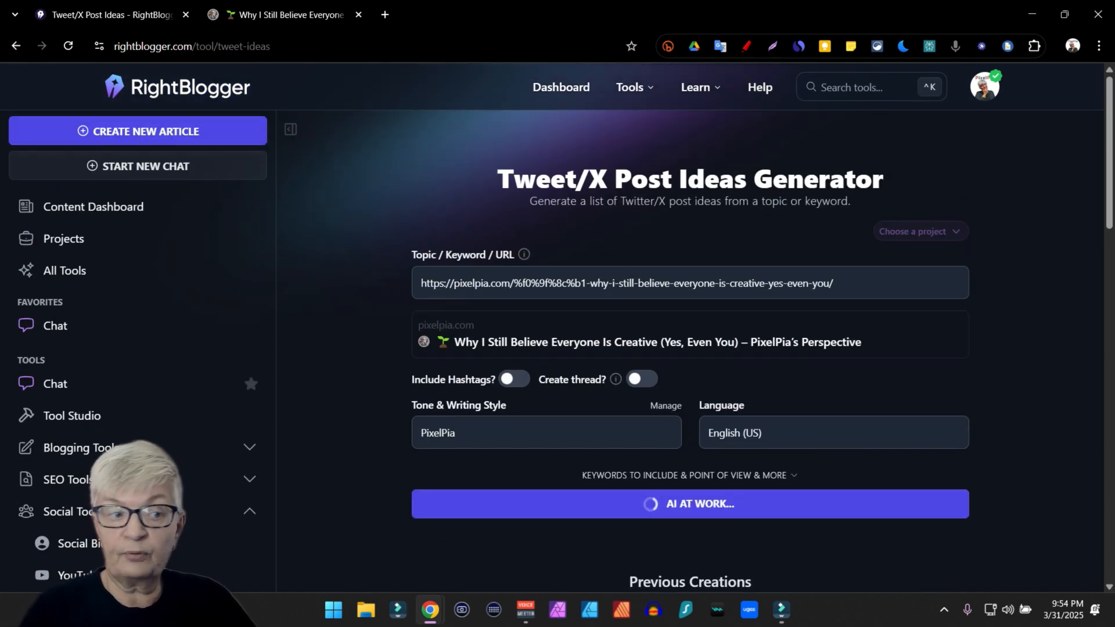
pyautogui.scroll(-1, 690, 360)
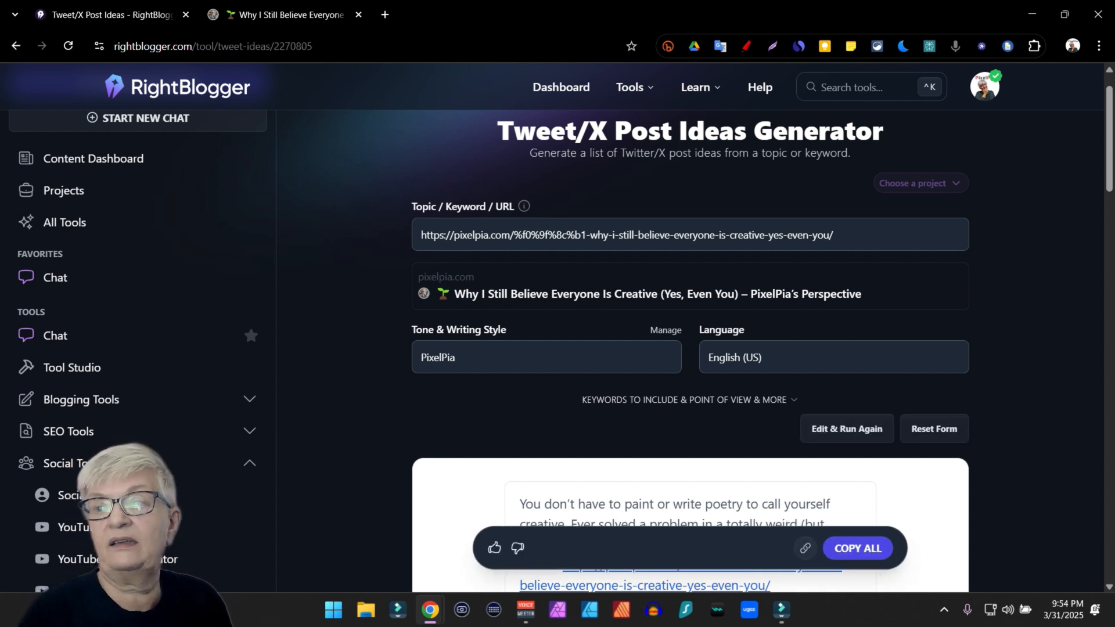
pyautogui.scroll(-2, 690, 351)
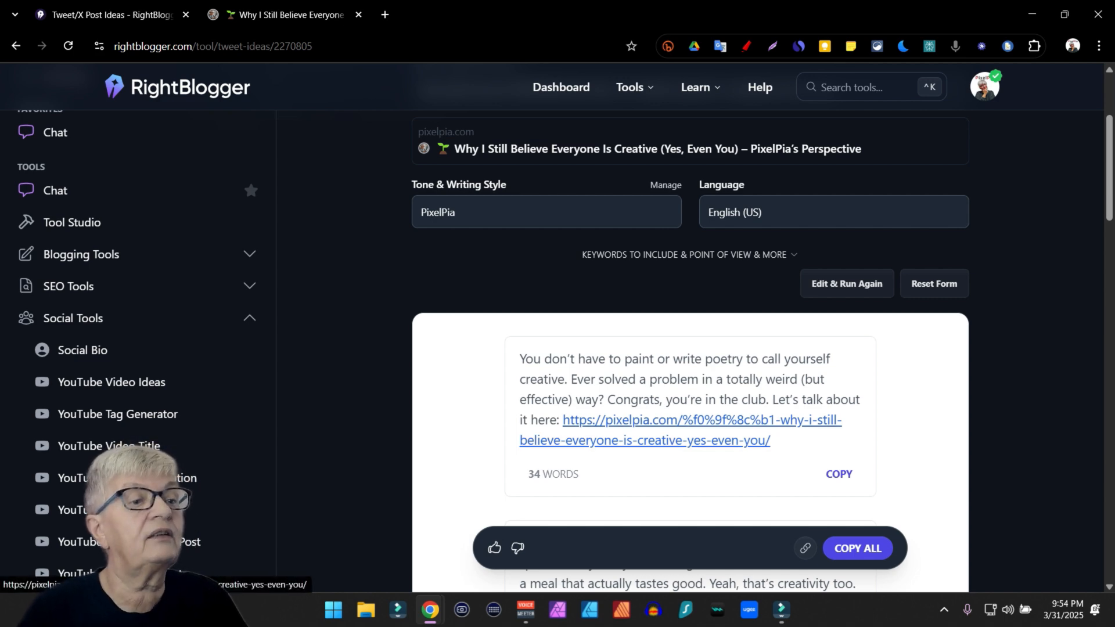
pyautogui.scroll(-5, 690, 349)
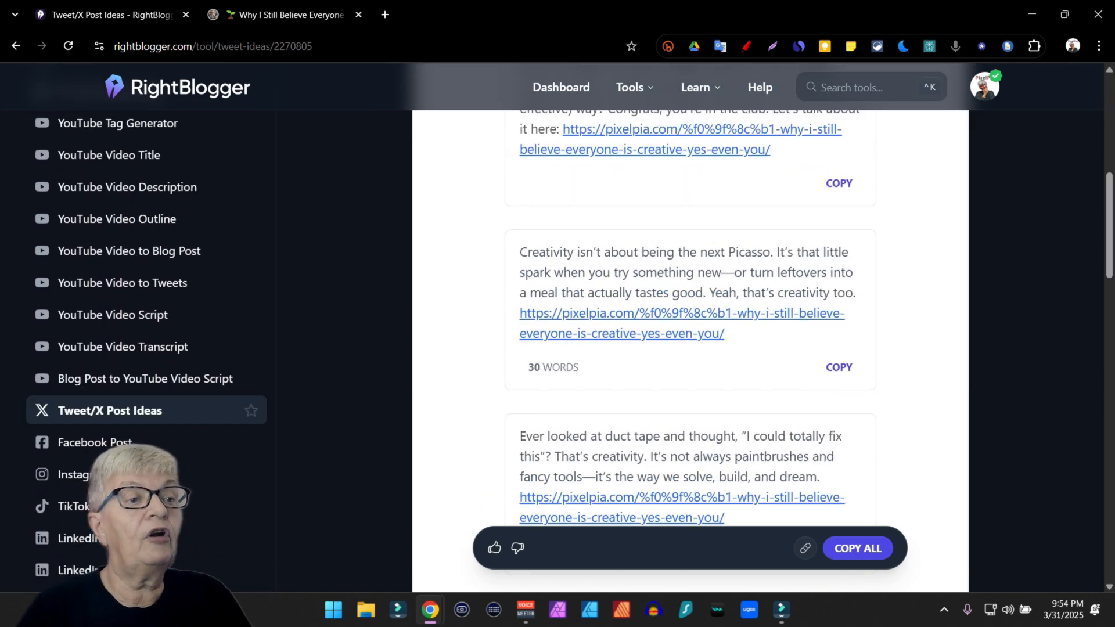
pyautogui.scroll(-10, 690, 348)
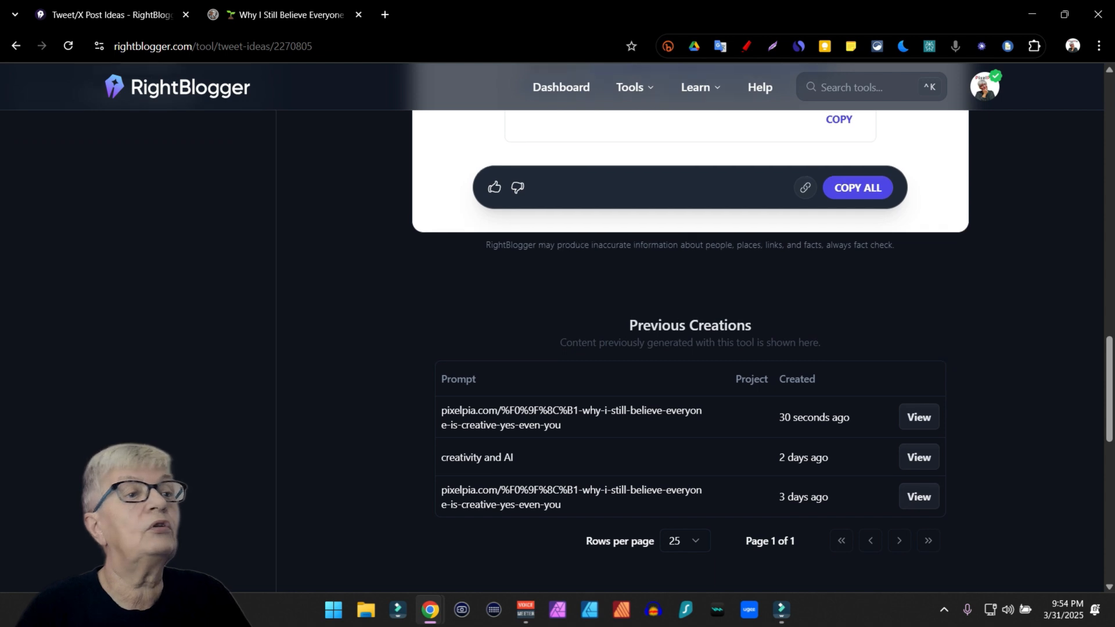
pyautogui.scroll(7, 690, 348)
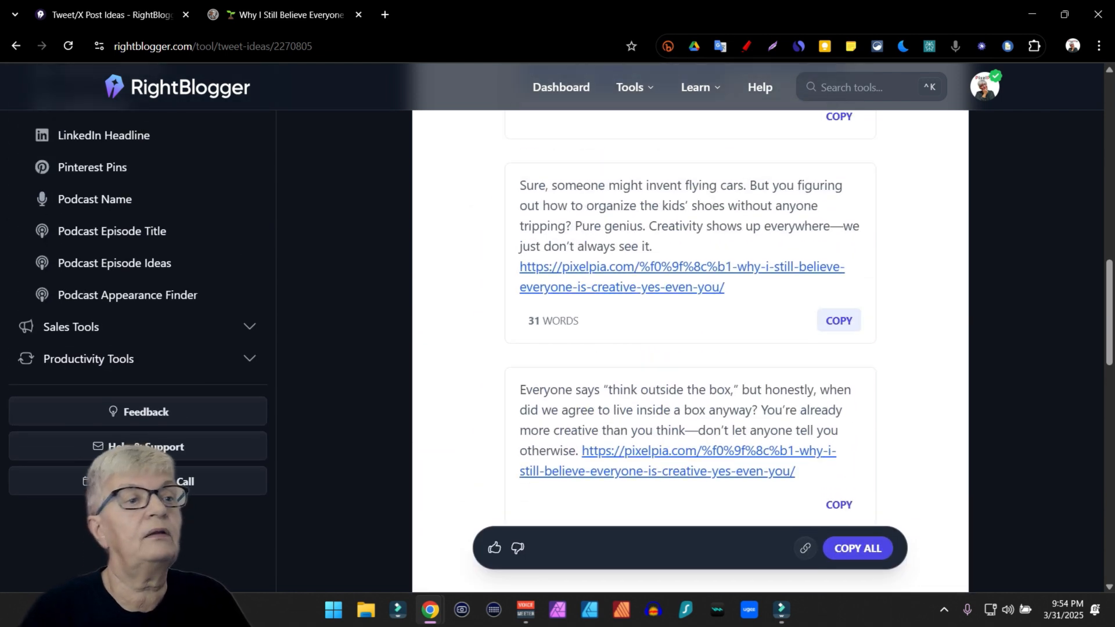
pyautogui.scroll(-1, 691, 349)
pyautogui.scroll(-1, 836, 476)
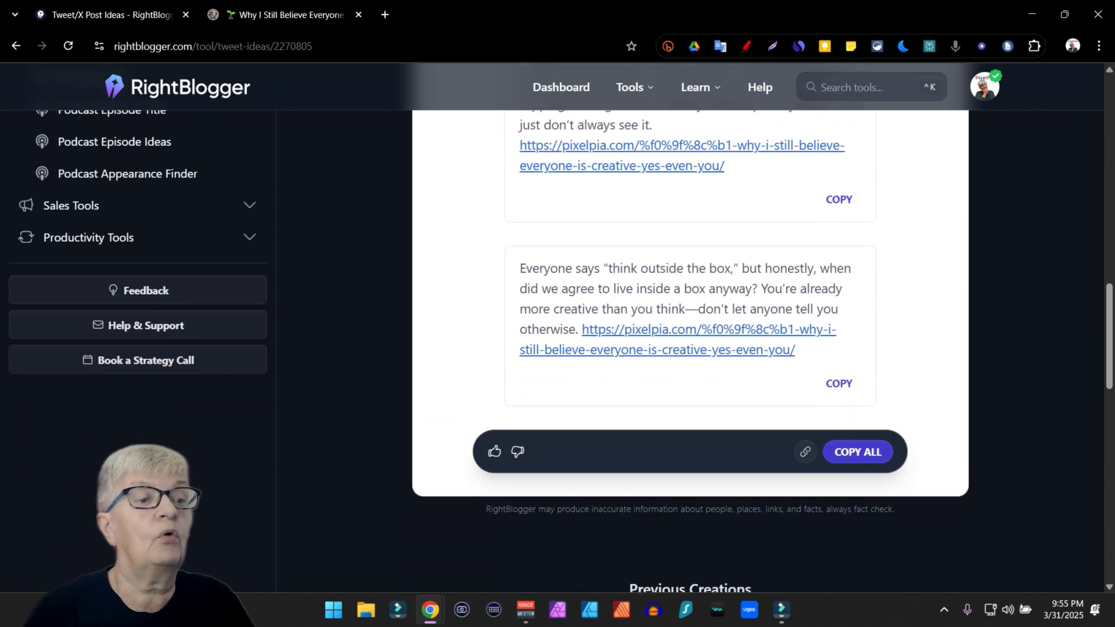
# - Copy all the generated post ideas and paste them into a new Google Docs document
pyautogui.click(857, 452)
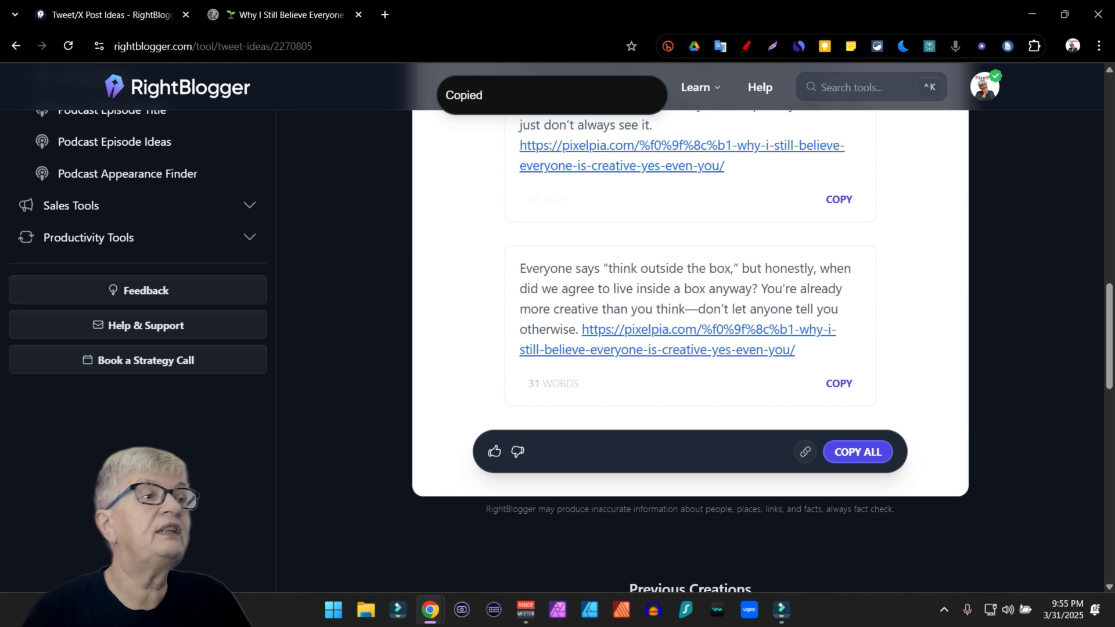
pyautogui.click(384, 15)
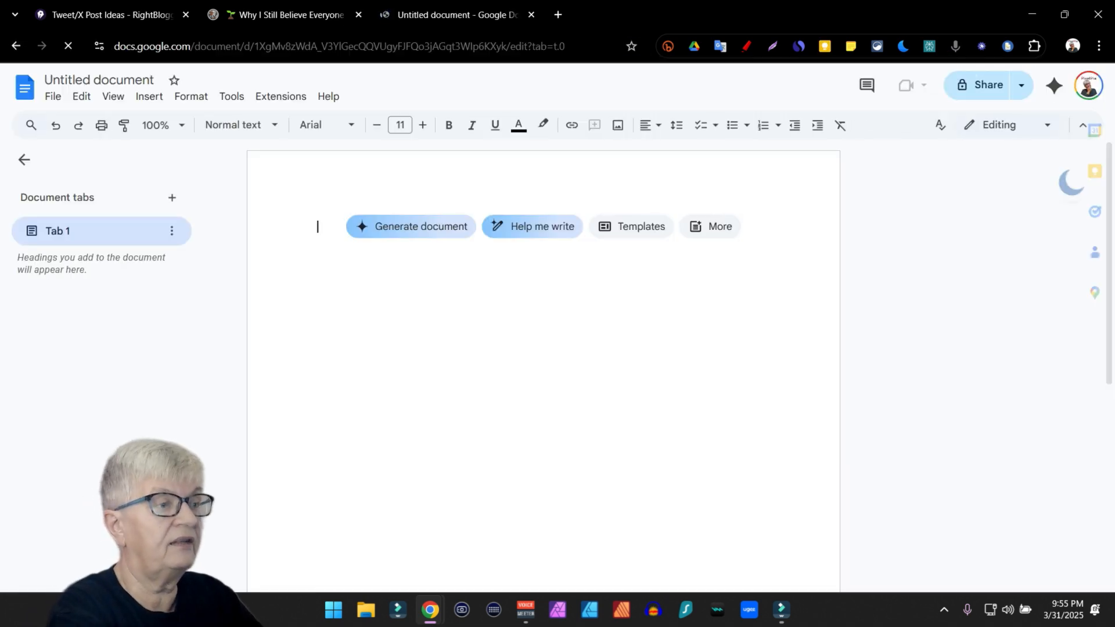
pyautogui.hotkey('ctrl', 'v')
pyautogui.scroll(-2, 543, 371)
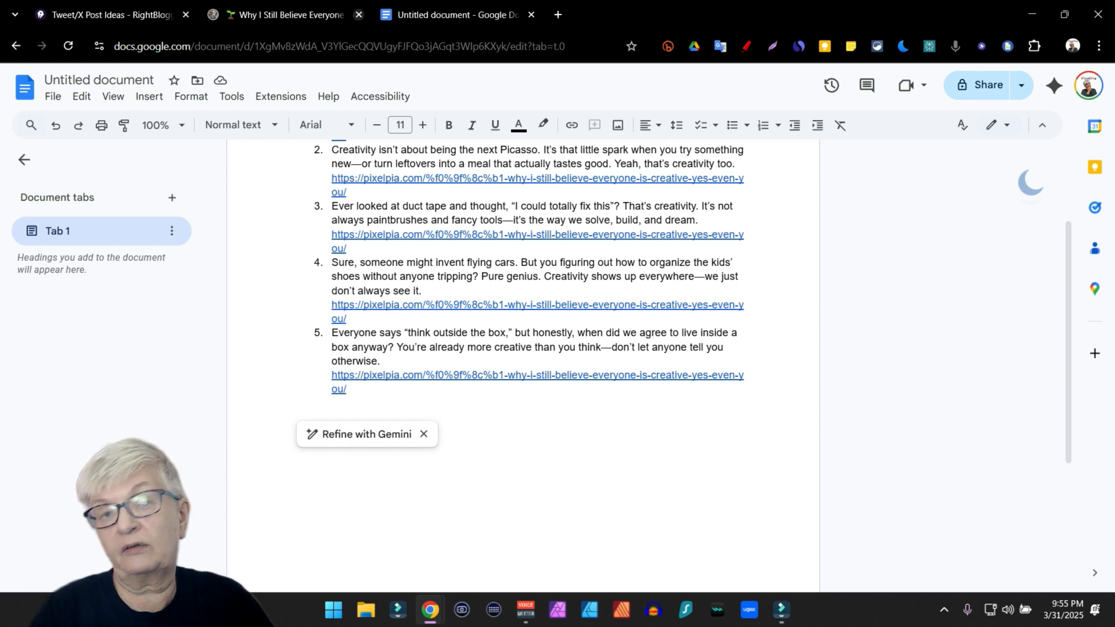
# - Return to RightBlogger, open the Facebook Post generator and enter the summary "a post about how everybody is creative"
pyautogui.click(112, 15)
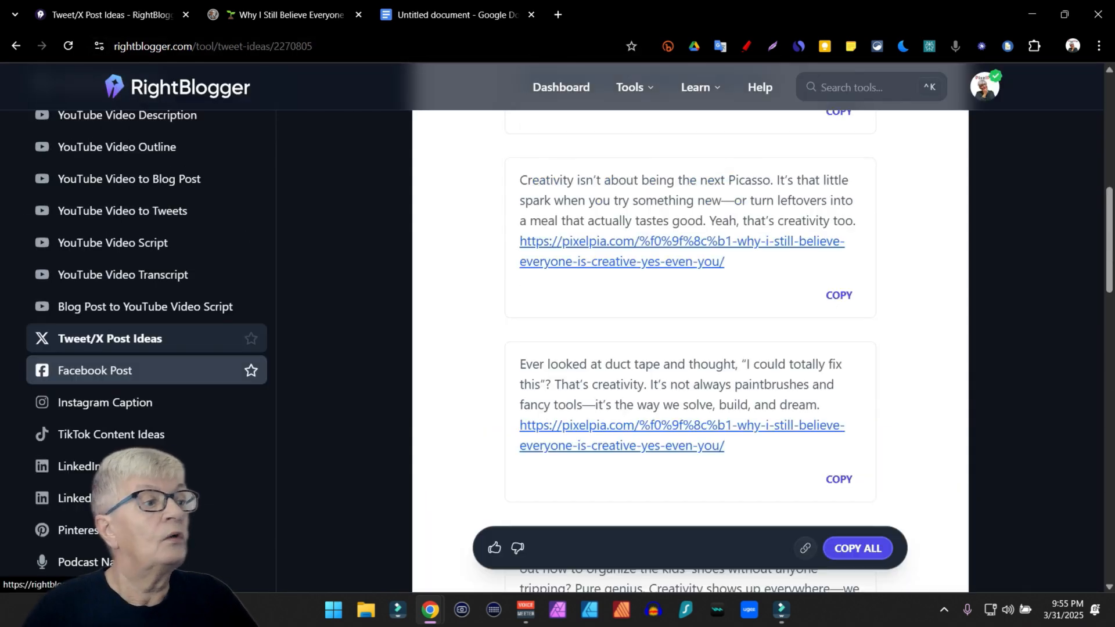
pyautogui.click(94, 372)
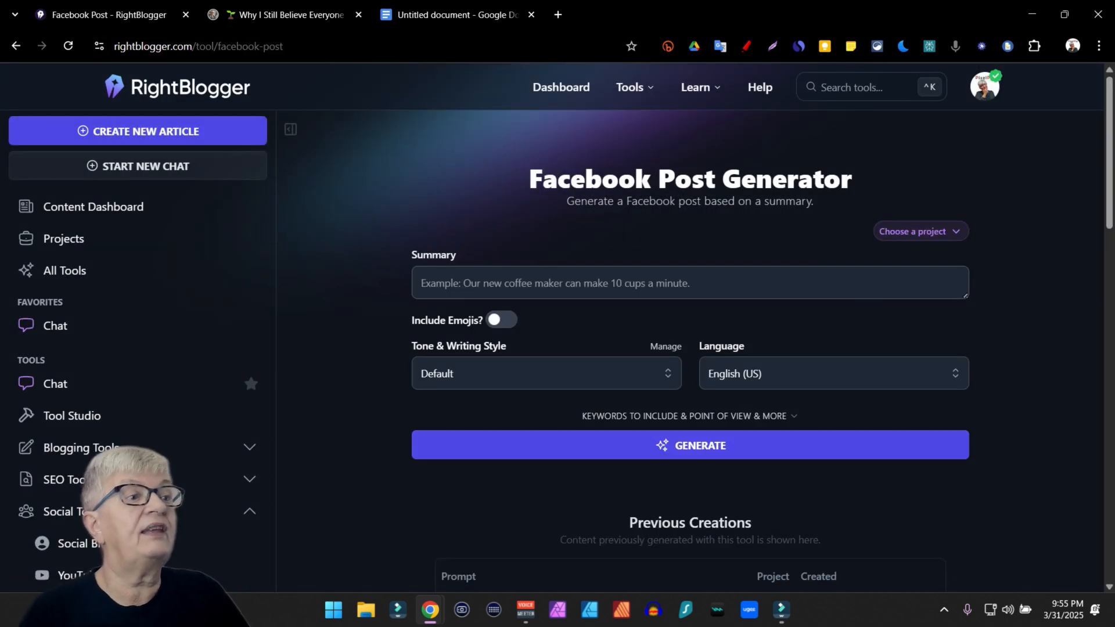
pyautogui.click(690, 283)
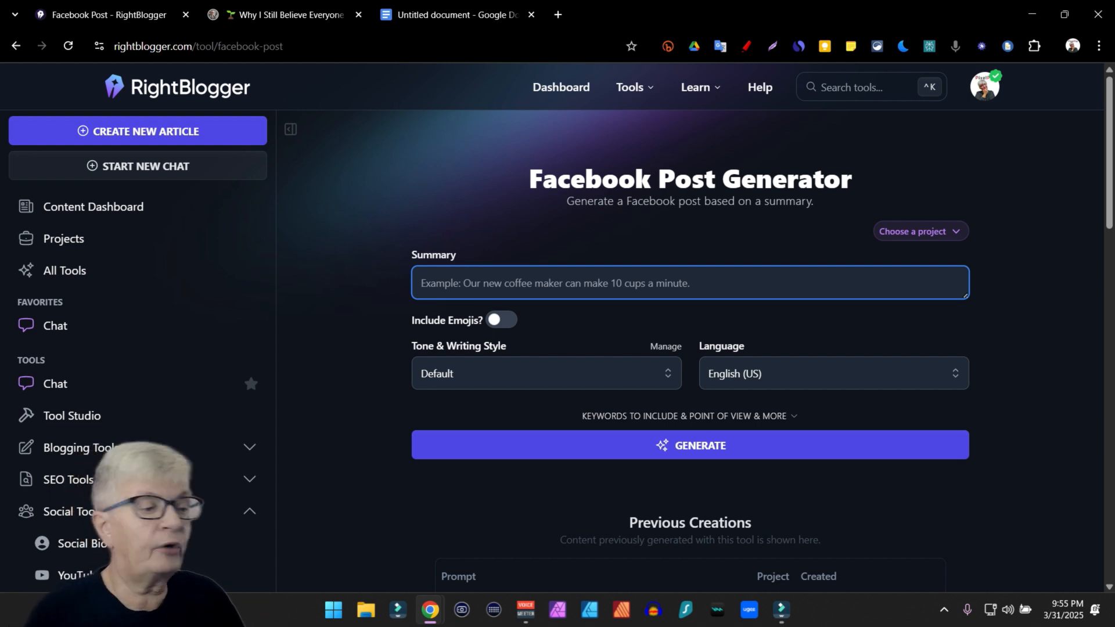
pyautogui.write('a post about ho')
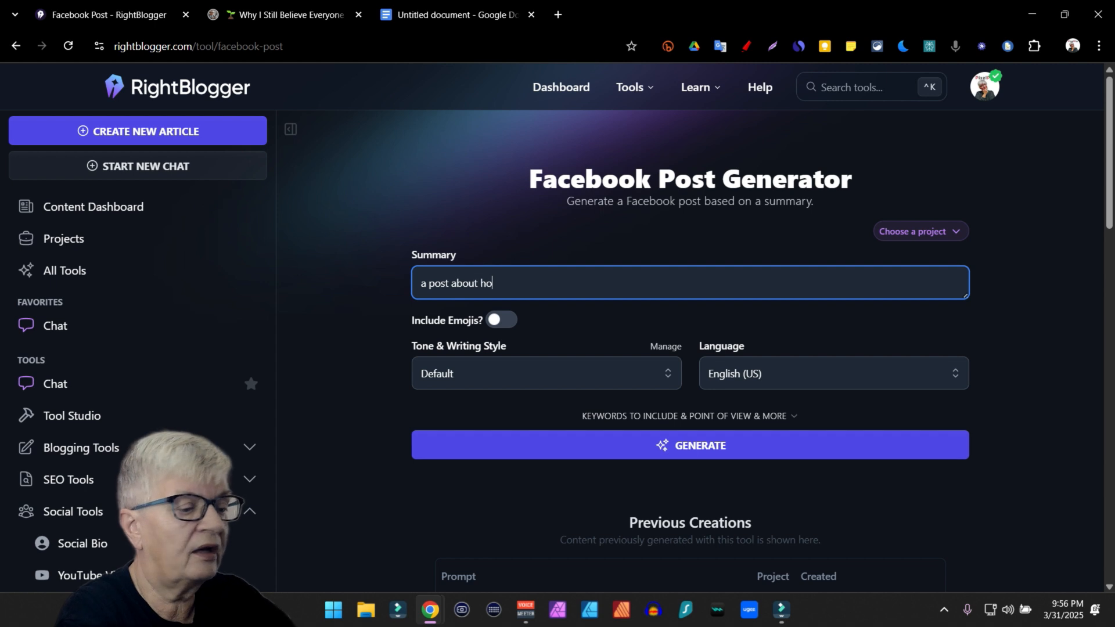
pyautogui.write('w everybody is c')
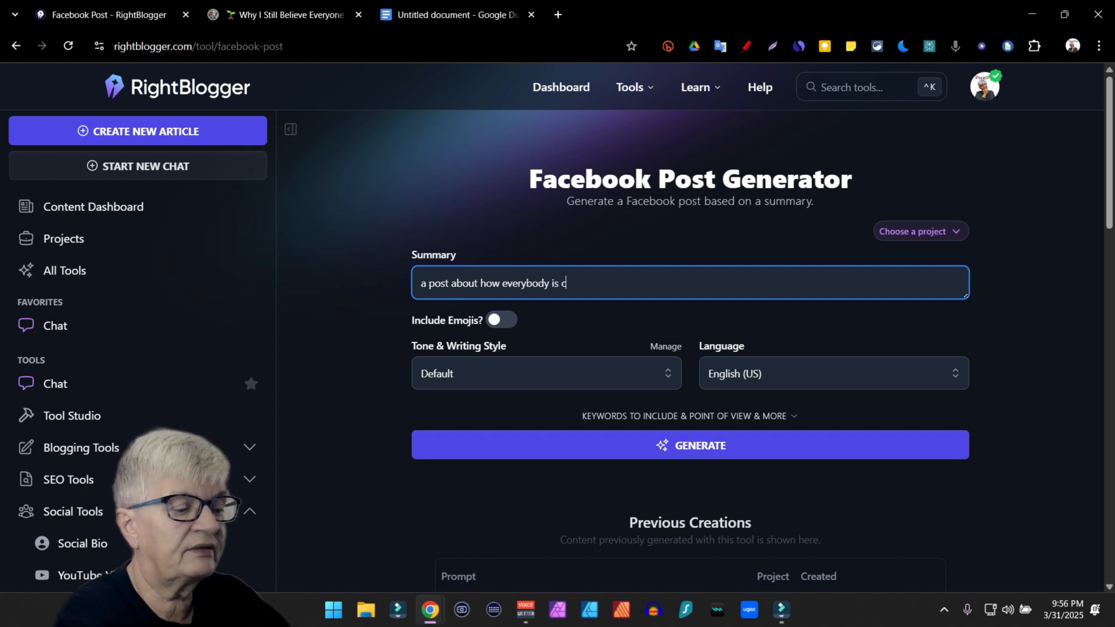
pyautogui.write('reative')
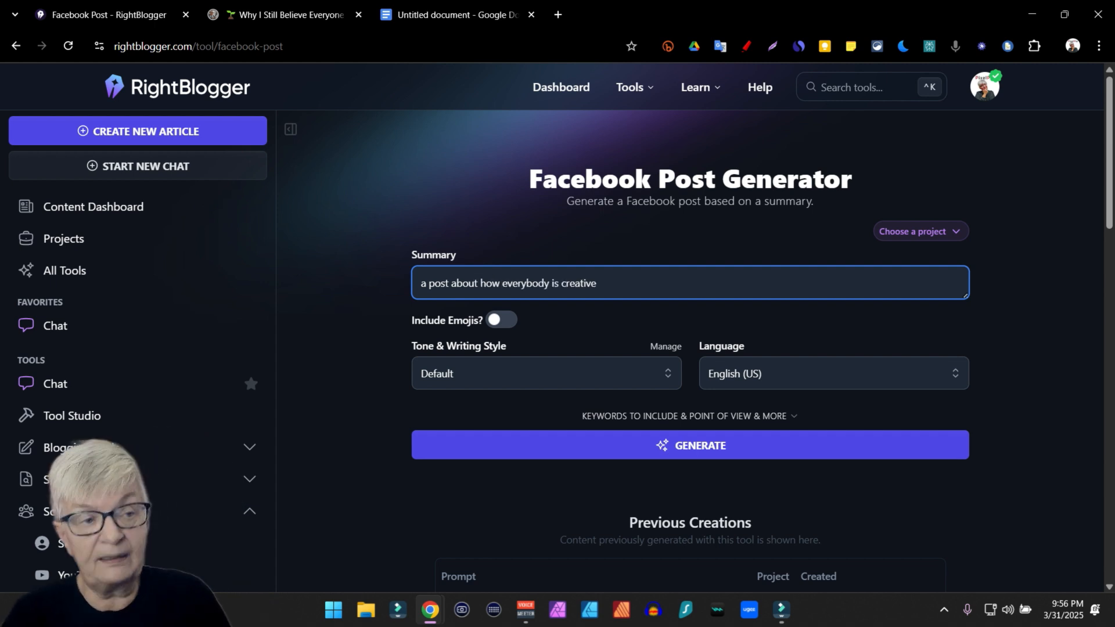
# - Include emojis in the Facebook post, set its tone and writing style to PixelPia, and look over the optional settings
pyautogui.click(501, 320)
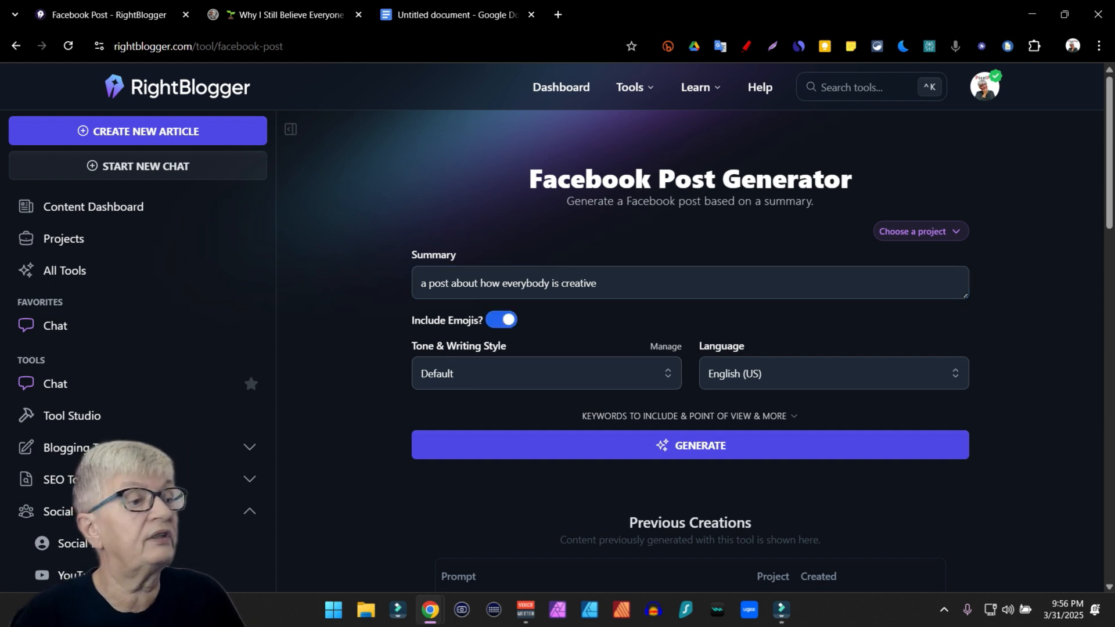
pyautogui.click(546, 374)
pyautogui.click(540, 476)
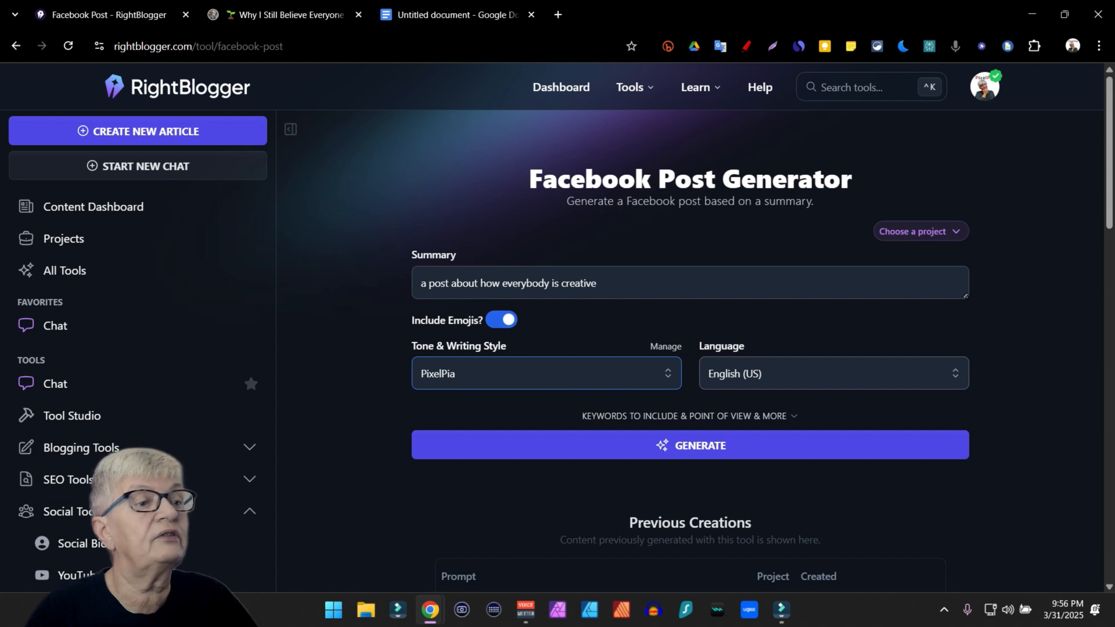
pyautogui.click(690, 417)
pyautogui.scroll(-4, 690, 416)
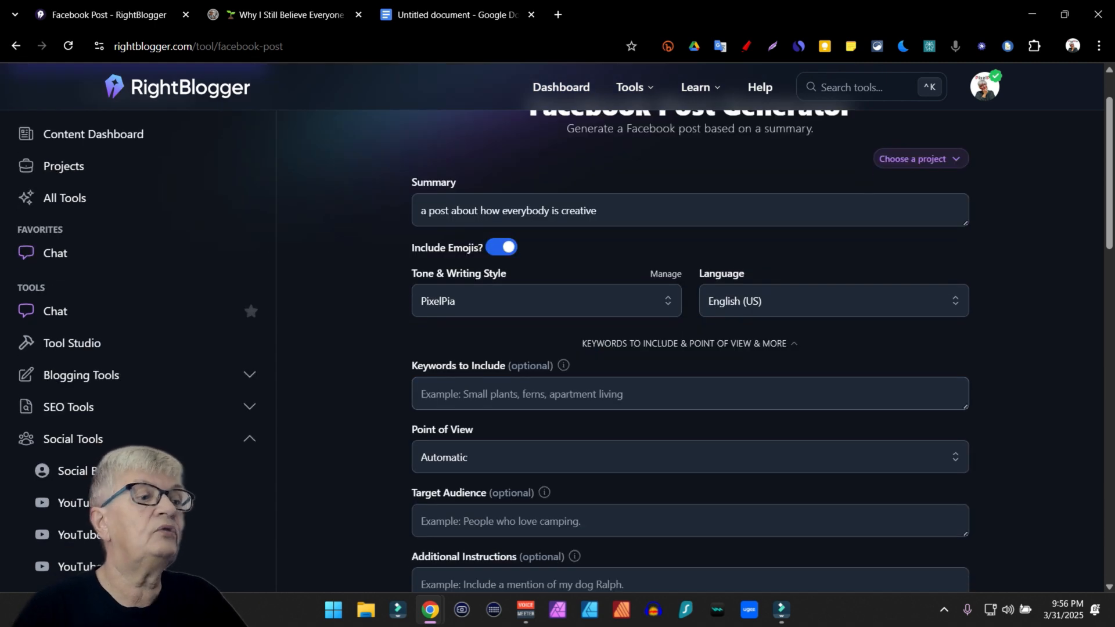
# - Generate the Facebook post and read through the text
pyautogui.click(690, 446)
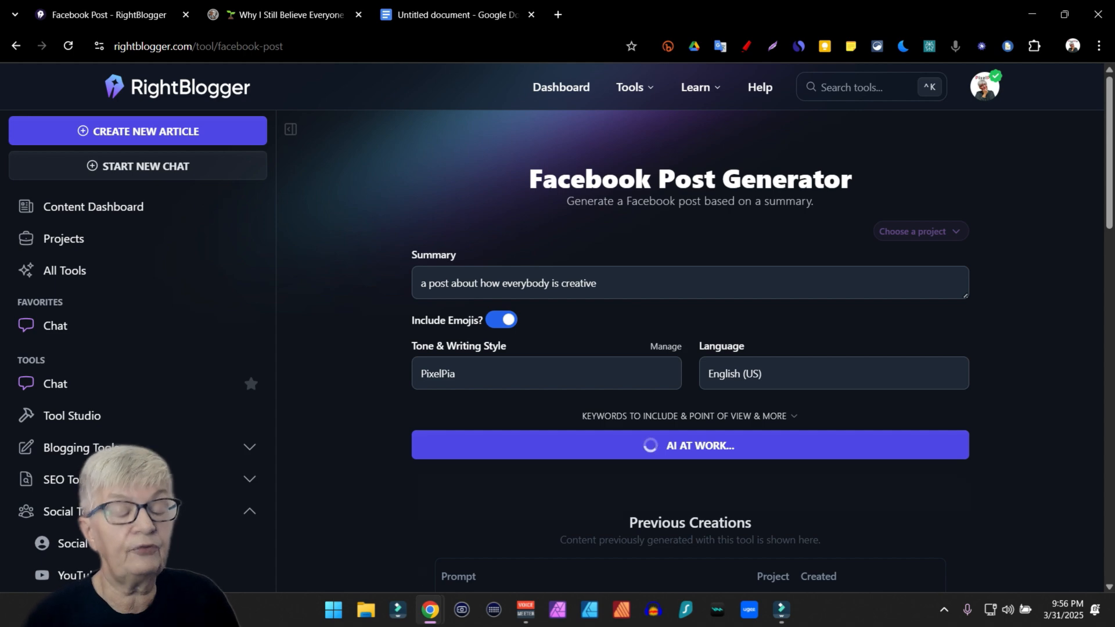
pyautogui.scroll(-6, 690, 348)
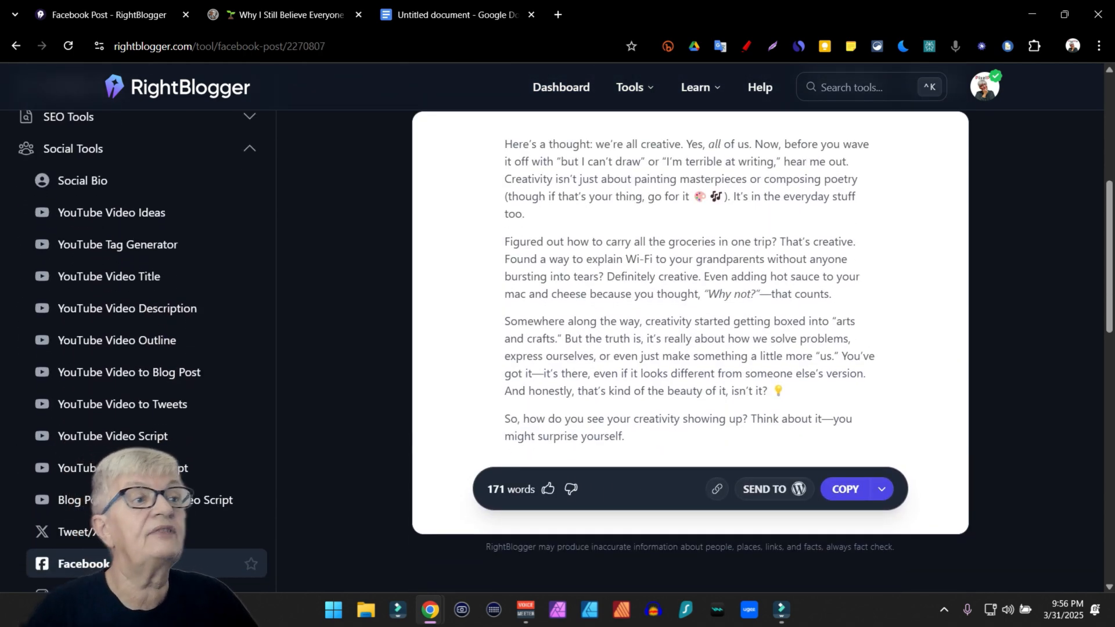
pyautogui.scroll(-2, 690, 349)
pyautogui.scroll(3, 689, 348)
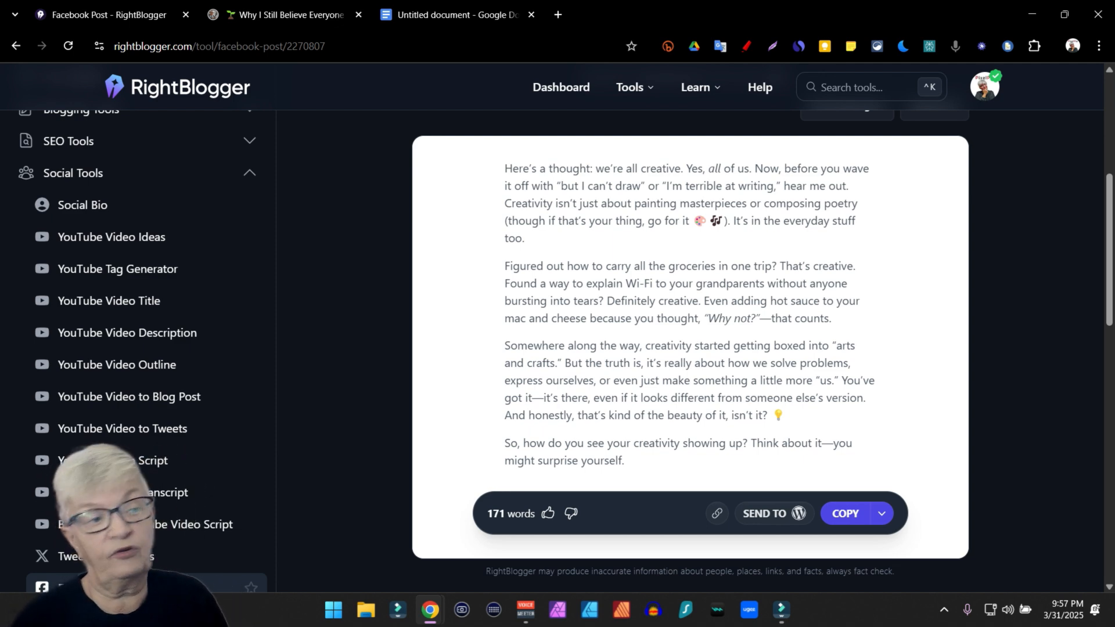
# - Open the Instagram Caption generator and enter the summary "everybody is creative, even you, in their owb way"
pyautogui.click(104, 378)
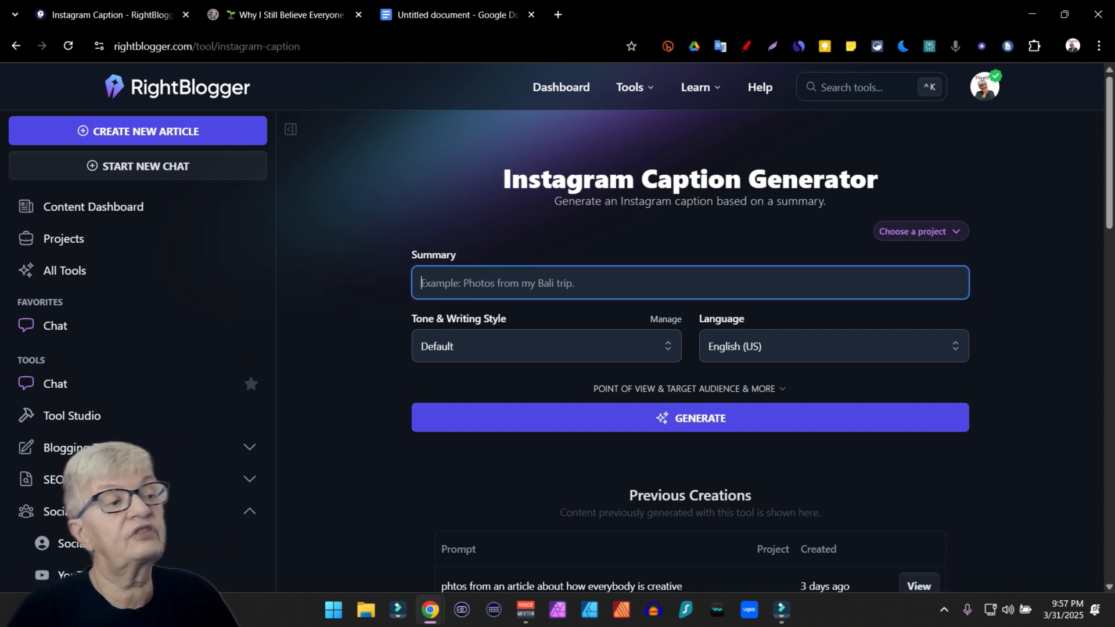
pyautogui.write('everybody is ')
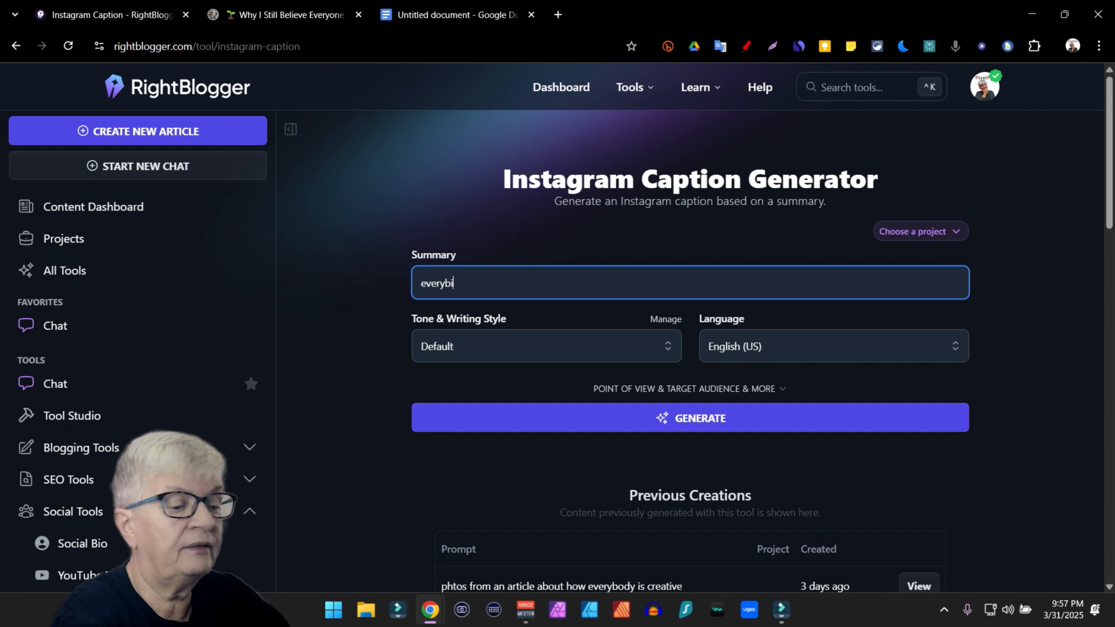
pyautogui.write('creative, even y')
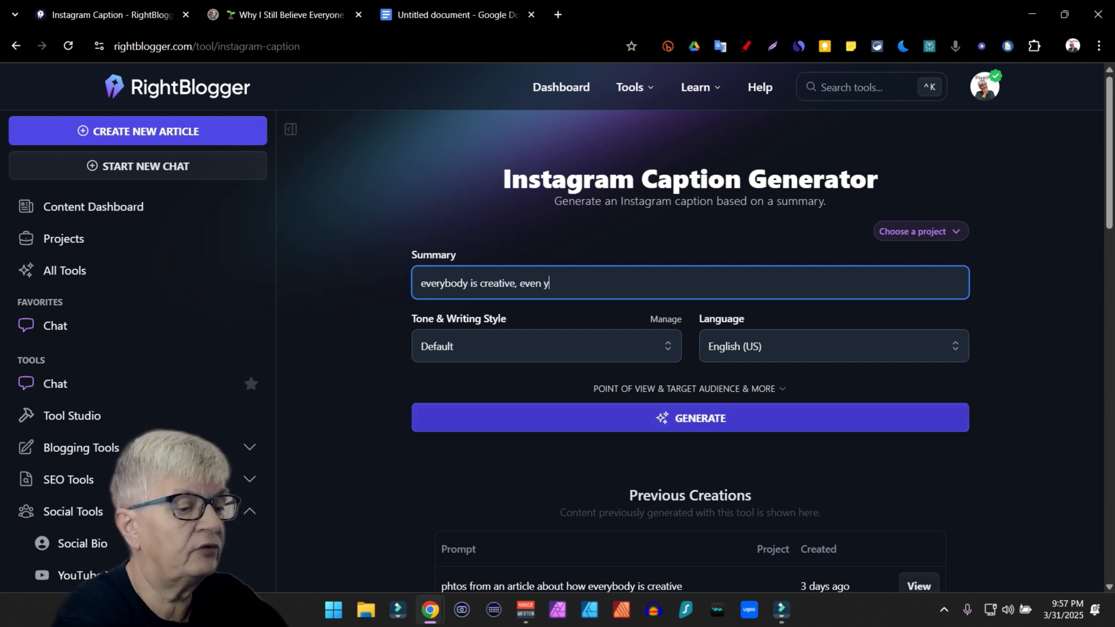
pyautogui.write('ou, in their owb way')
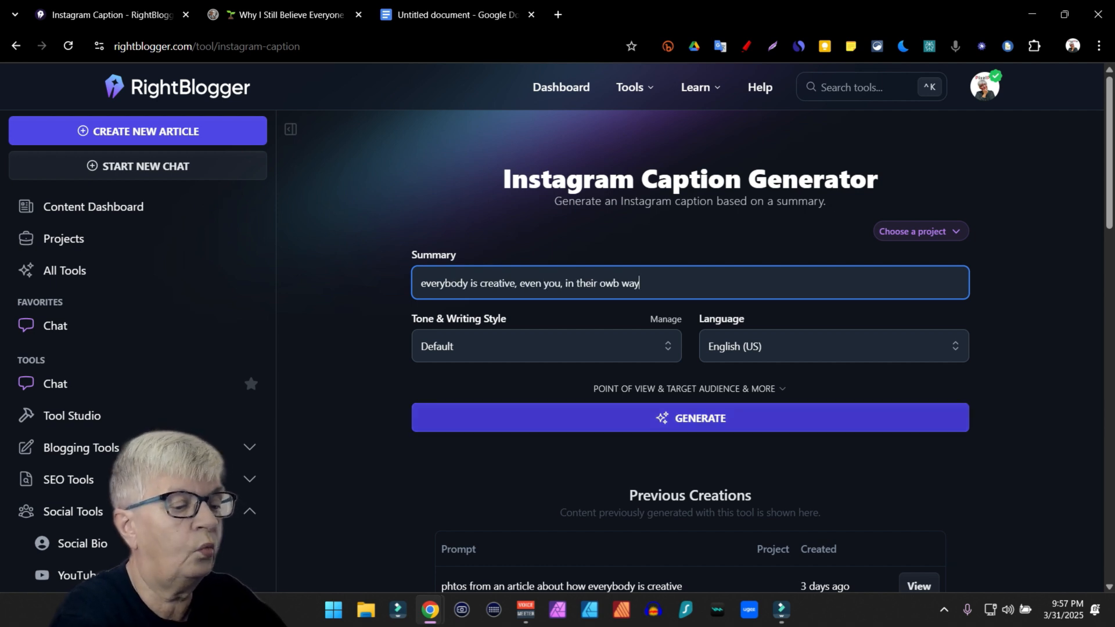
# - Configure the Instagram caption with the PixelPia tone and writing style, First Person (I) point of view and More creative creativity
pyautogui.click(465, 448)
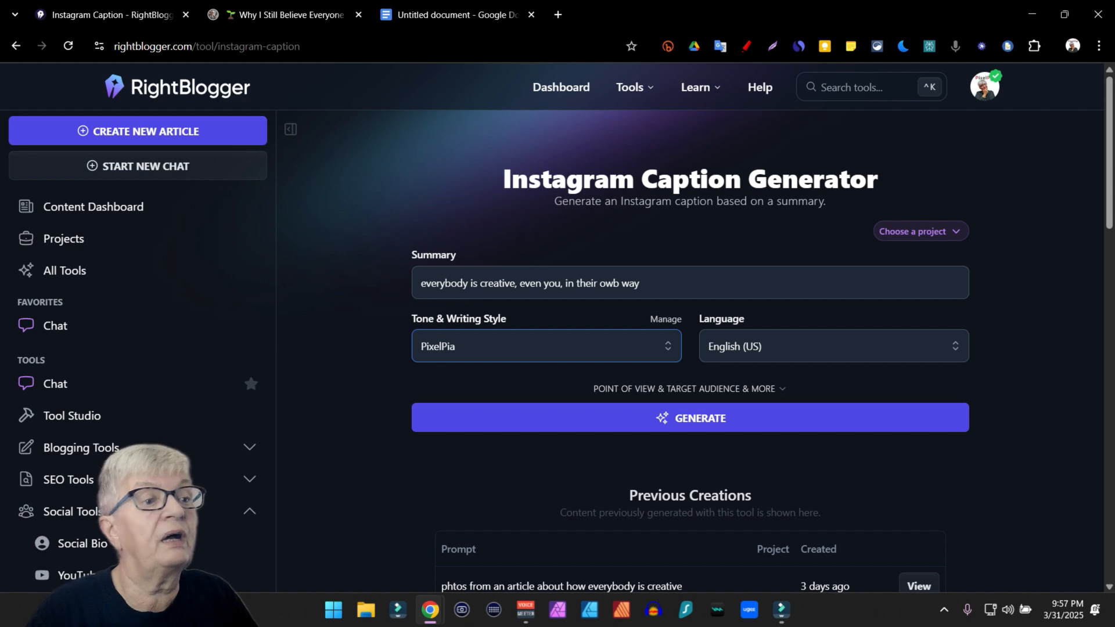
pyautogui.click(690, 388)
pyautogui.scroll(-2, 689, 453)
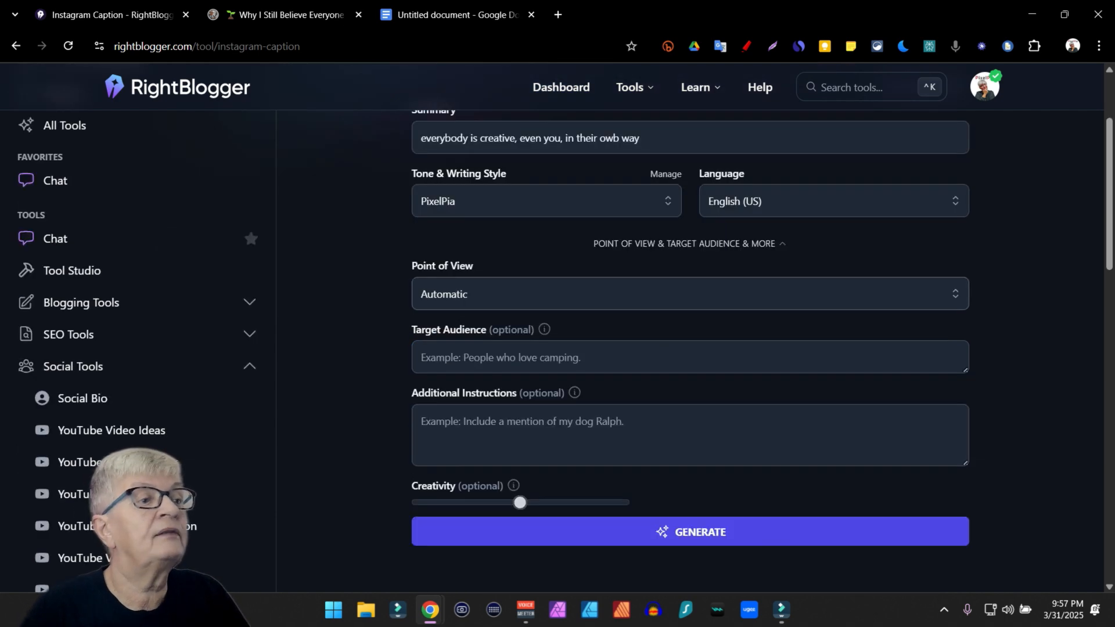
pyautogui.click(690, 294)
pyautogui.click(473, 353)
pyautogui.scroll(-2, 690, 349)
pyautogui.moveTo(520, 381); pyautogui.dragTo(566, 382)
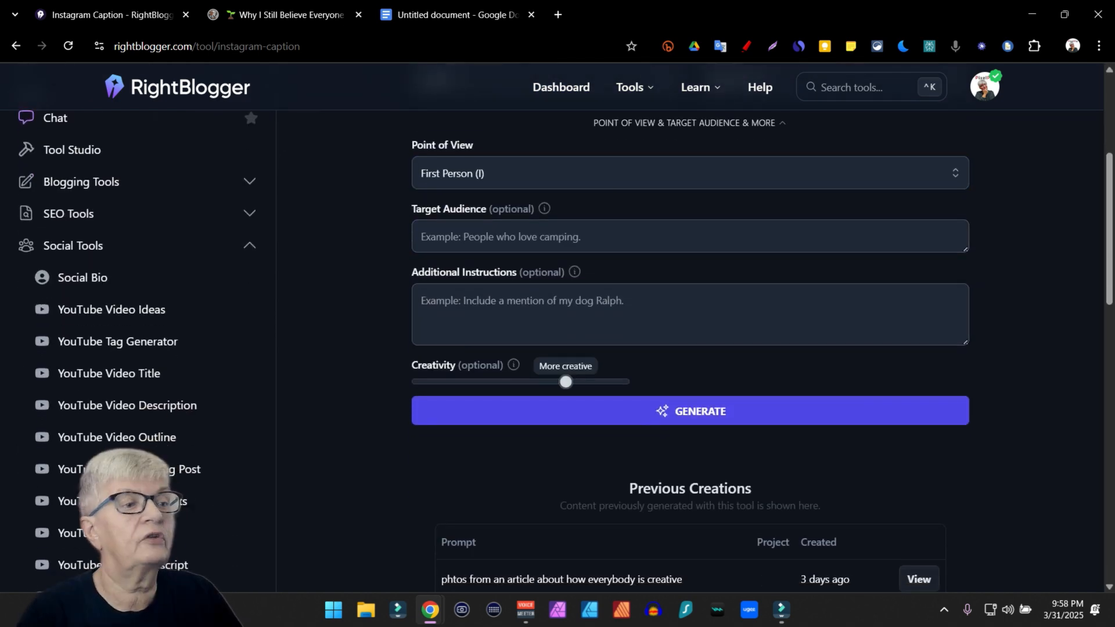
# - Generate the Instagram captions and read through all the suggestions
pyautogui.click(690, 411)
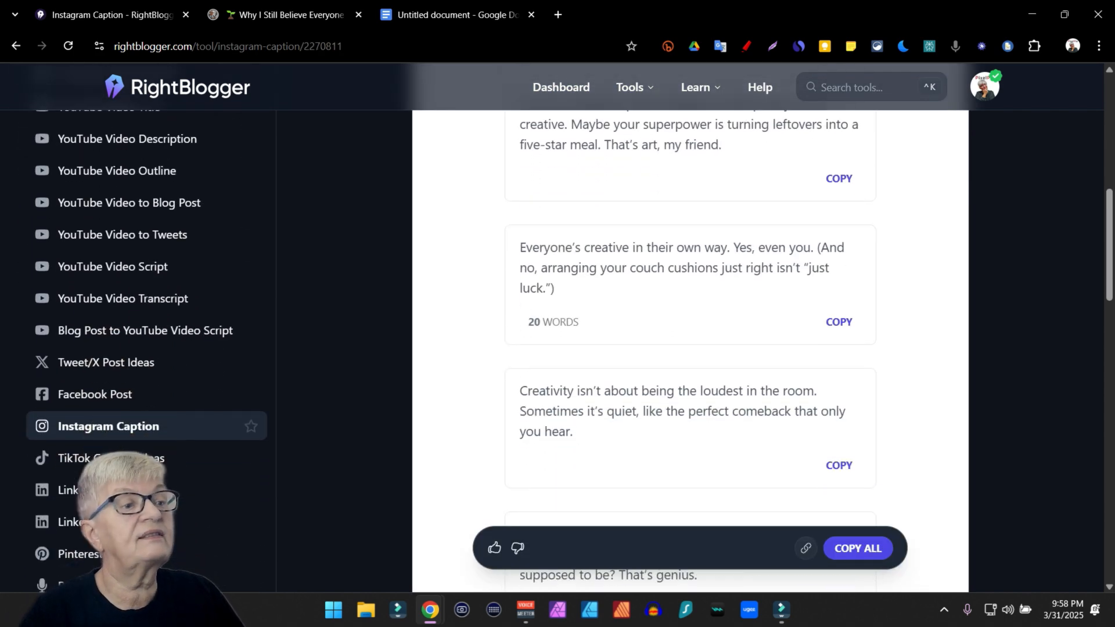
pyautogui.scroll(5, 690, 307)
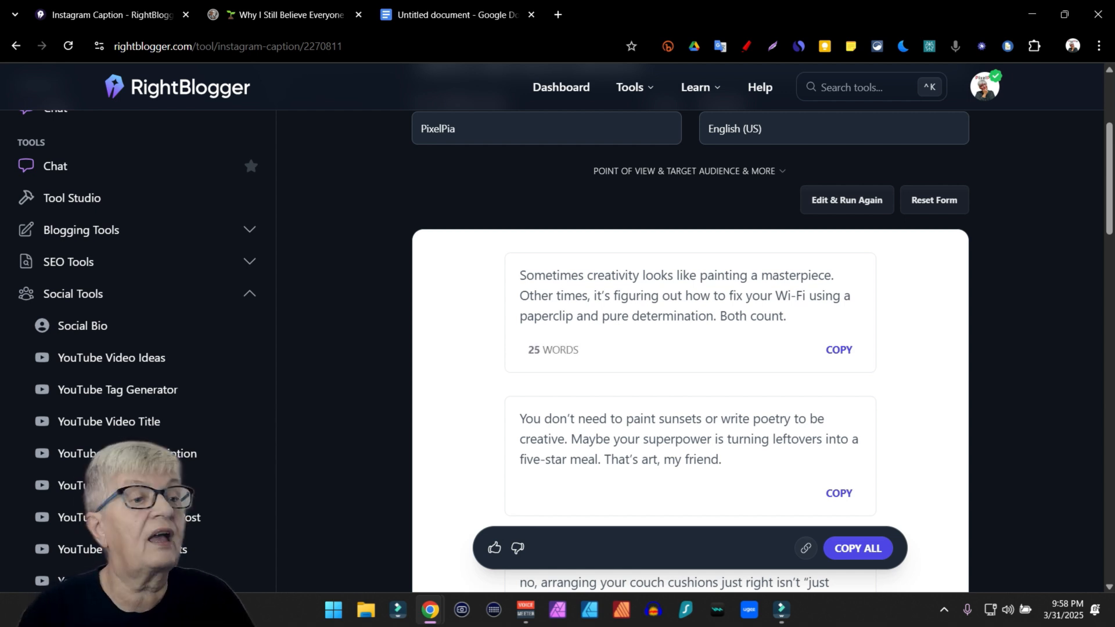
pyautogui.scroll(-10, 690, 349)
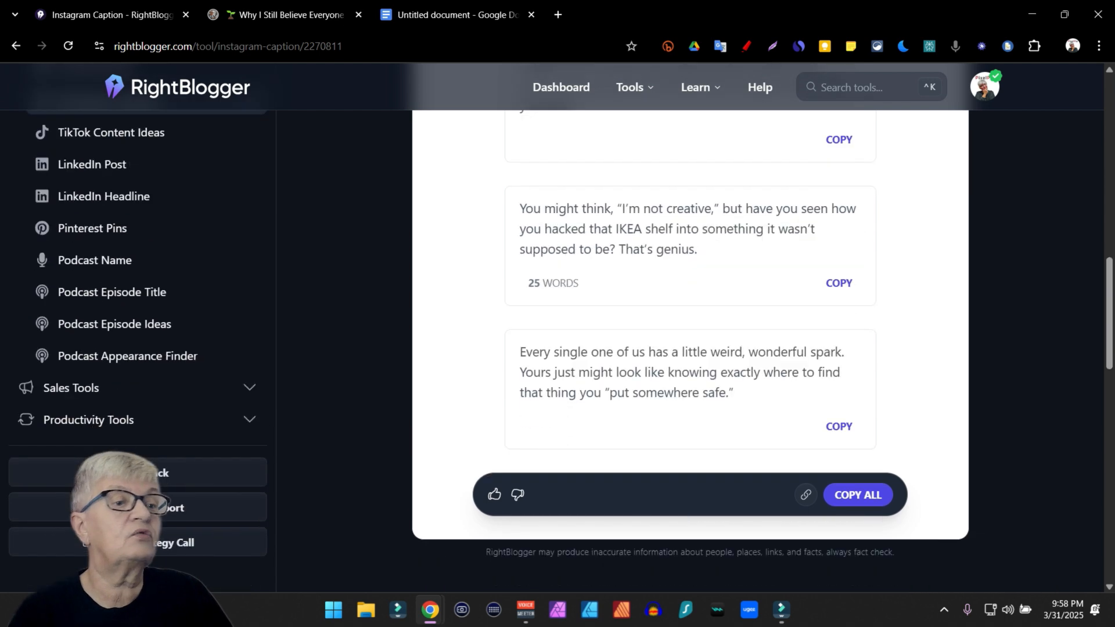
pyautogui.scroll(-2, 690, 348)
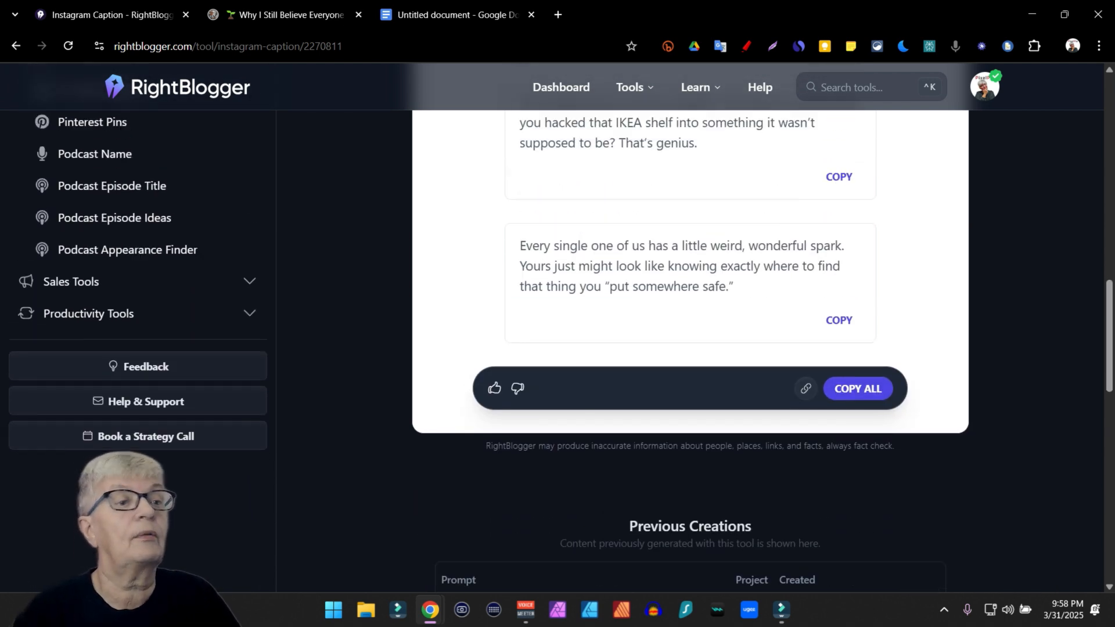
pyautogui.scroll(6, 690, 348)
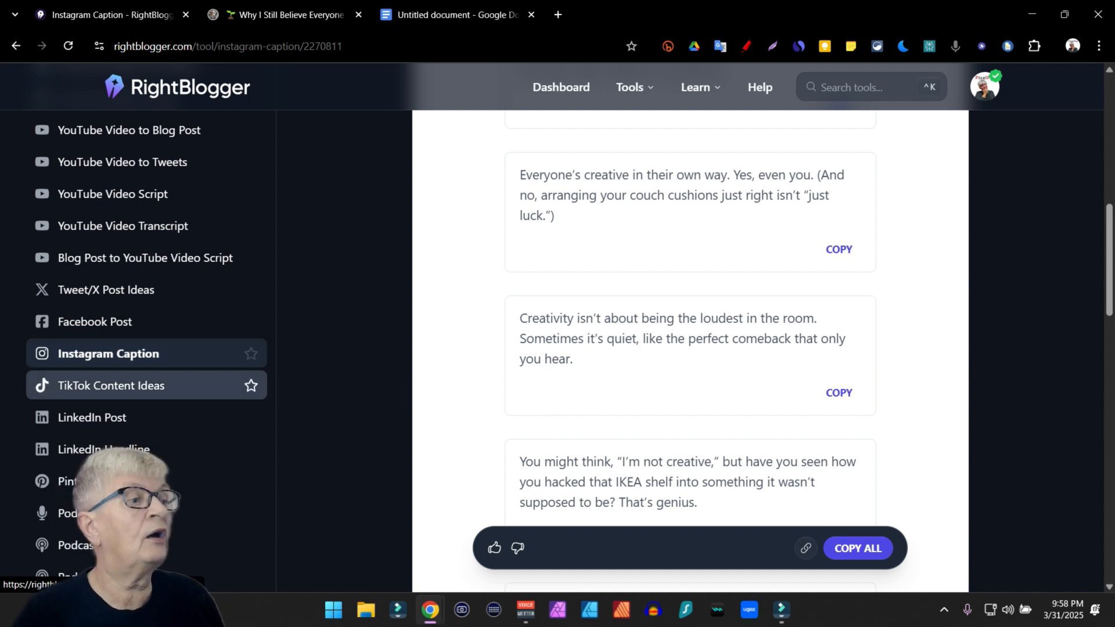
# - Open the TikTok Content Ideas generator and enter the topic "everybody is creative in their own way"
pyautogui.click(111, 386)
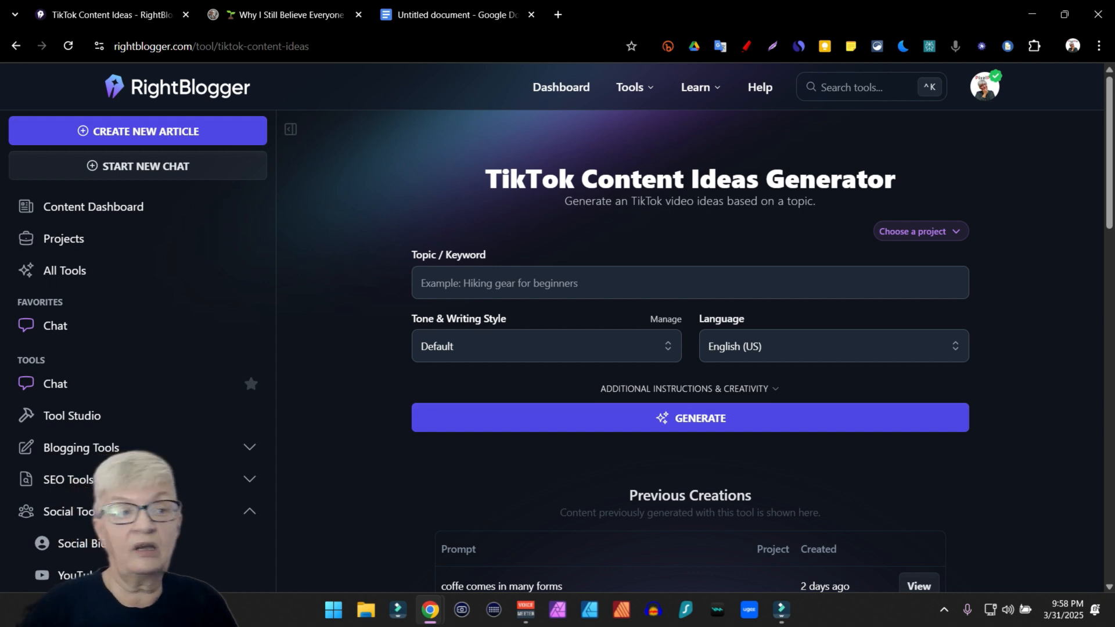
pyautogui.click(638, 282)
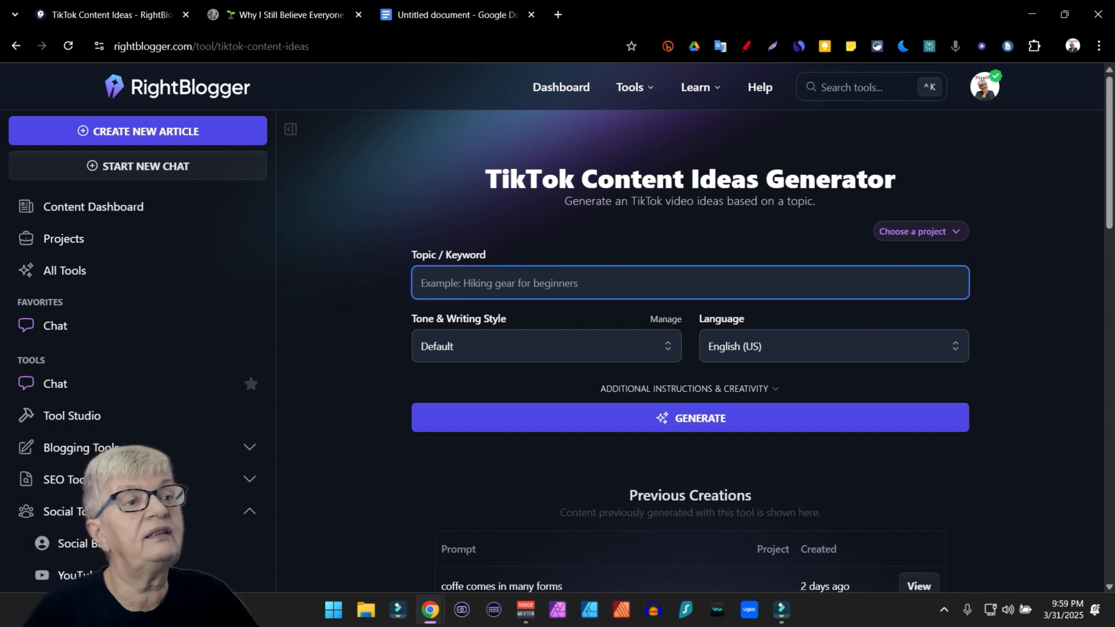
pyautogui.write('everyb')
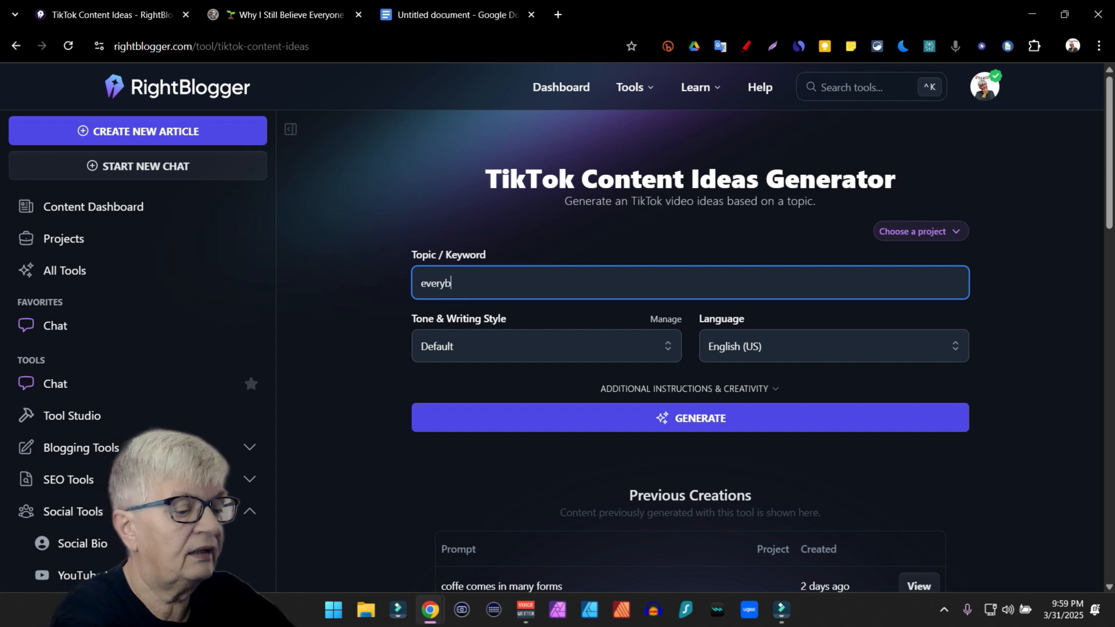
pyautogui.write('ody i')
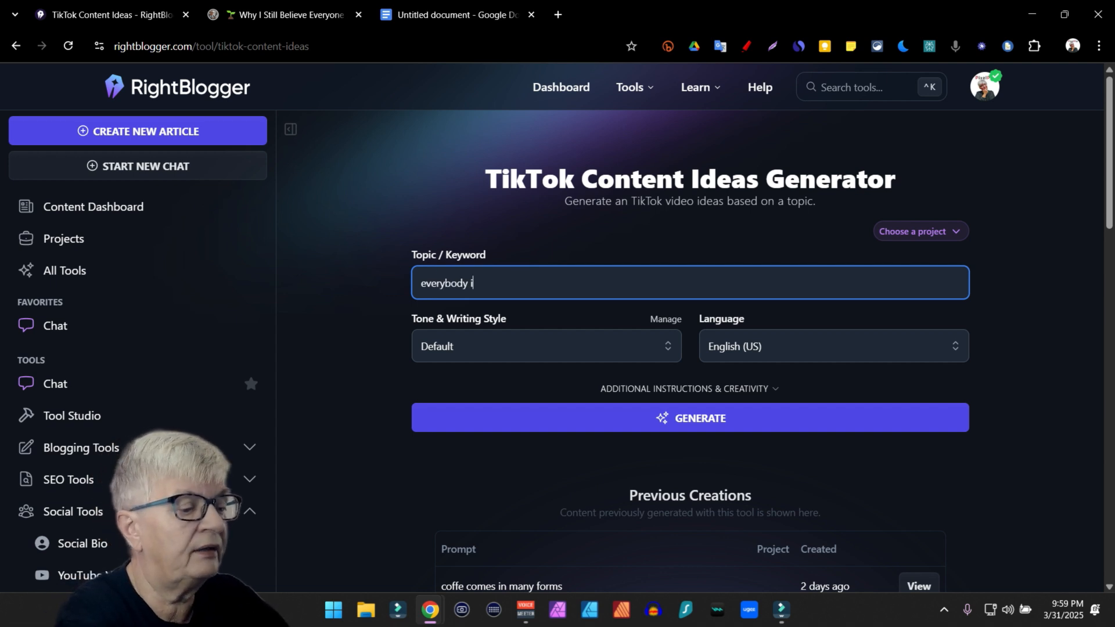
pyautogui.write('s creative in the')
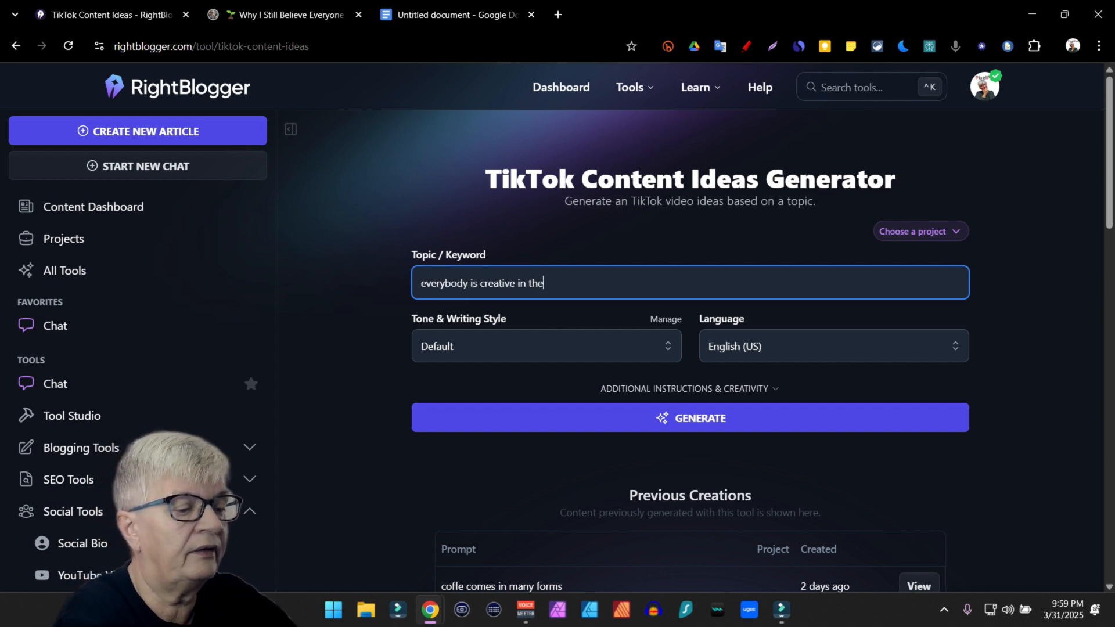
pyautogui.write('ir own way')
# - Configure the TikTok ideas with the PixelPia tone and writing style and More creative creativity
pyautogui.click(547, 347)
pyautogui.click(546, 405)
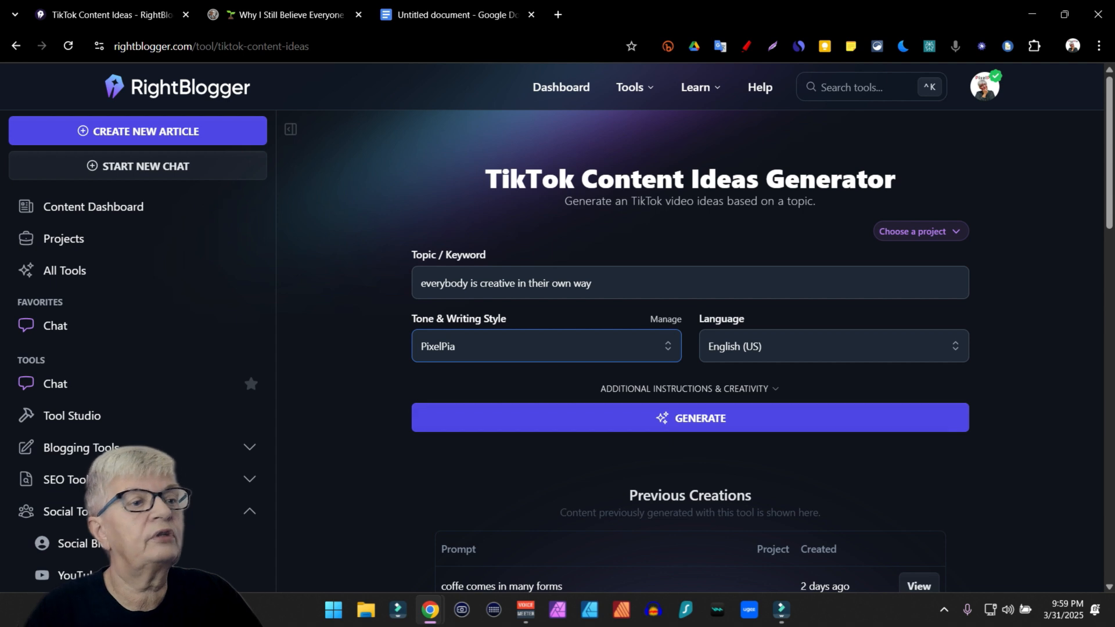
pyautogui.click(690, 389)
pyautogui.click(580, 454)
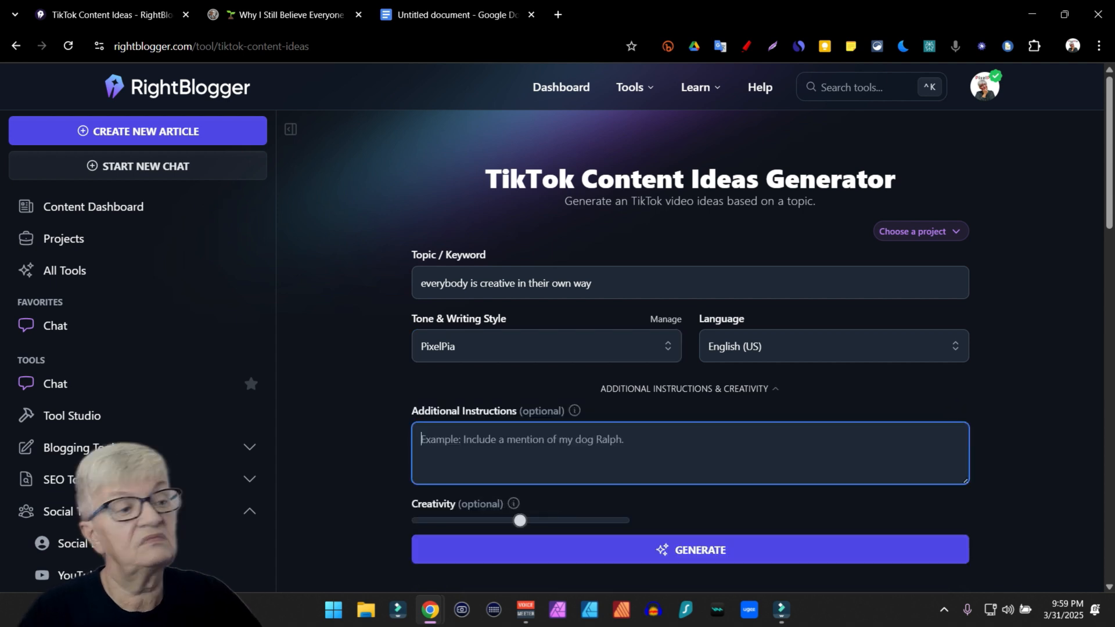
pyautogui.moveTo(519, 521)
pyautogui.moveTo(520, 521); pyautogui.dragTo(561, 520)
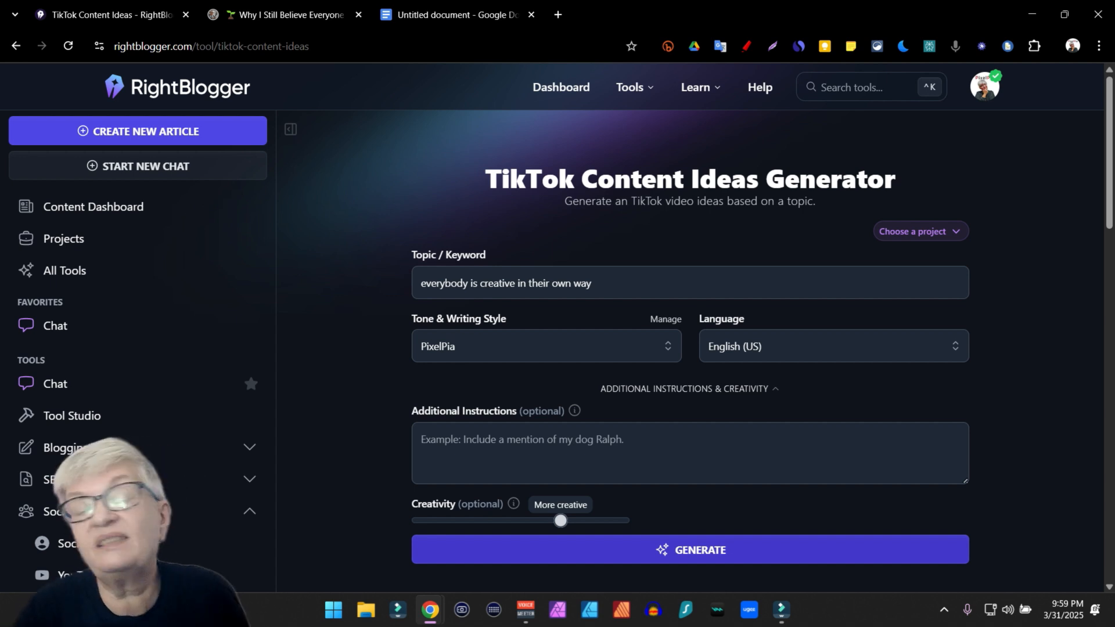
# - Generate the TikTok content ideas and read through the suggestions
pyautogui.click(690, 549)
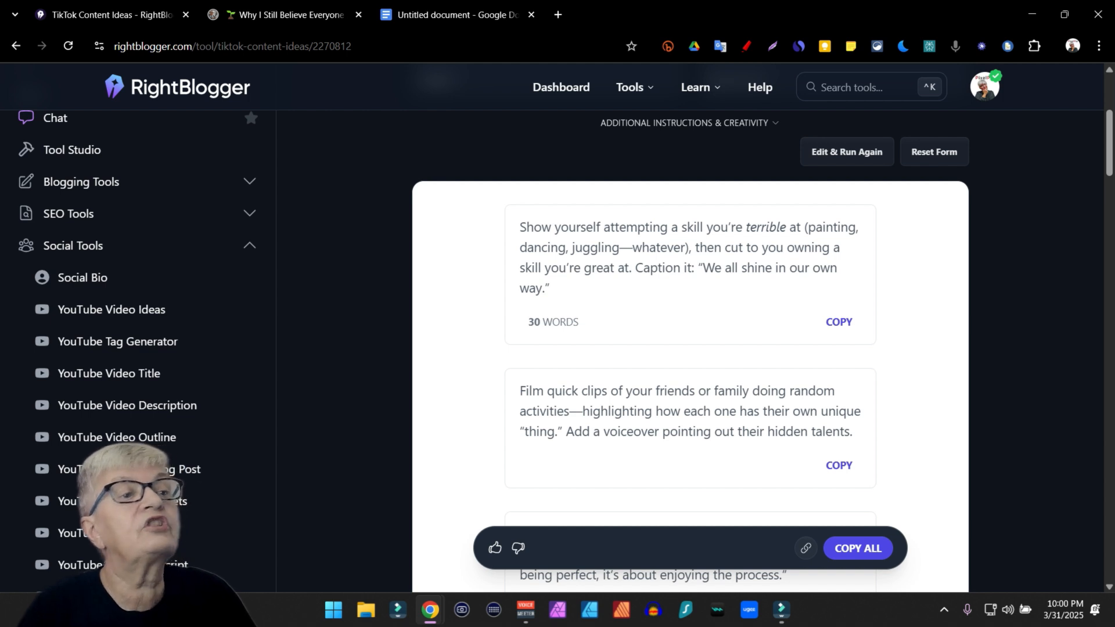
pyautogui.scroll(-1, 690, 349)
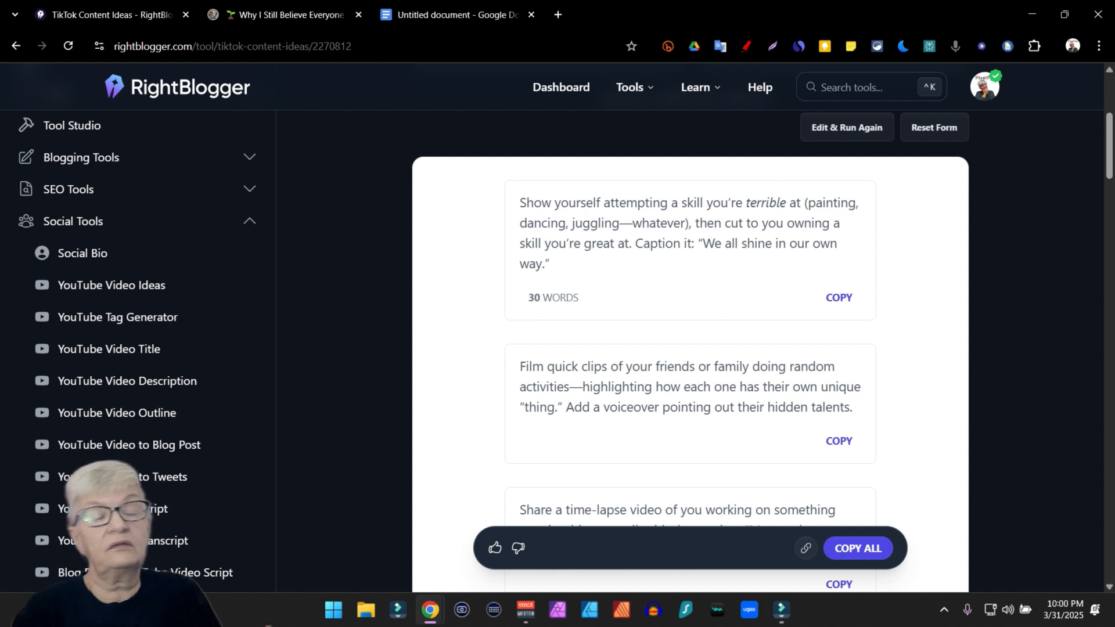
pyautogui.scroll(3, 690, 348)
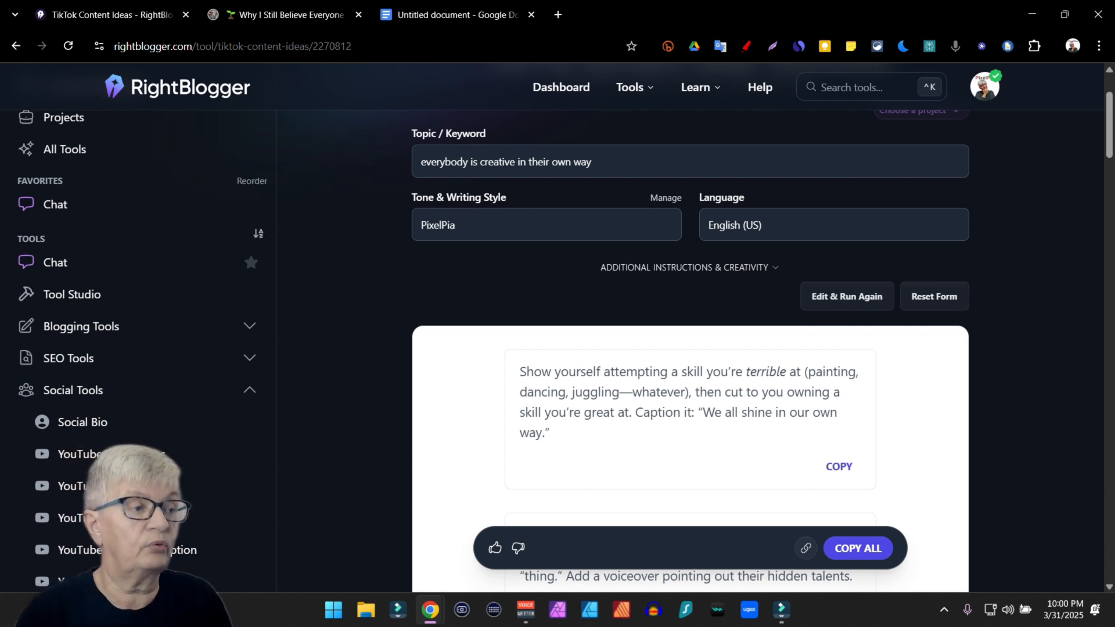
pyautogui.scroll(-7, 145, 394)
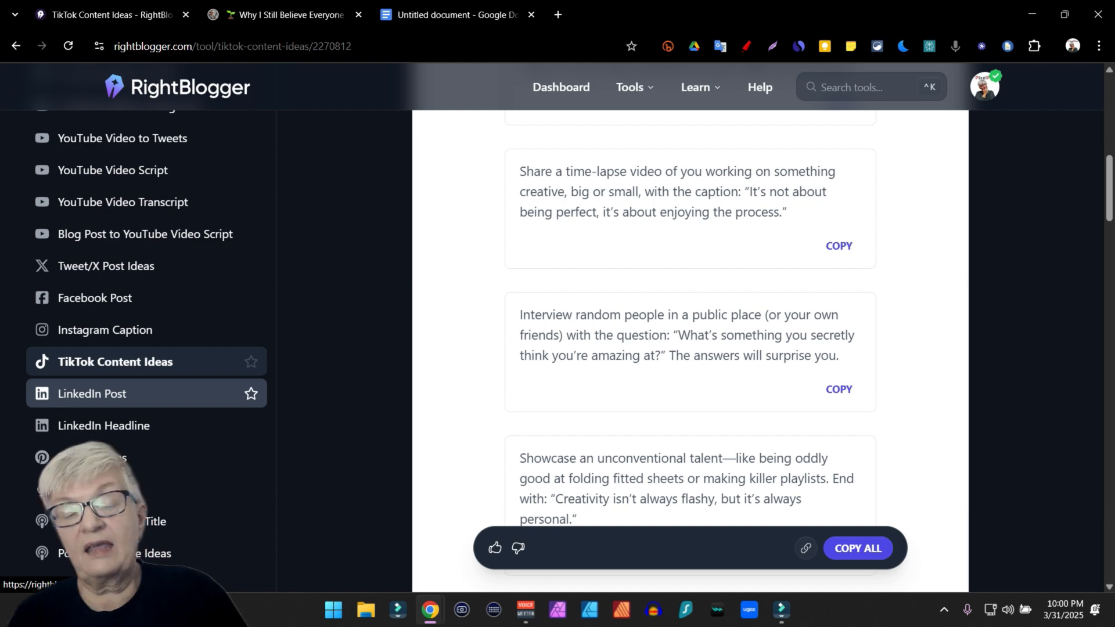
# - Open the LinkedIn Post generator and paste the copied text beginning "You don't have to paint or write poetry to call yourself creative" as the topic
pyautogui.click(92, 393)
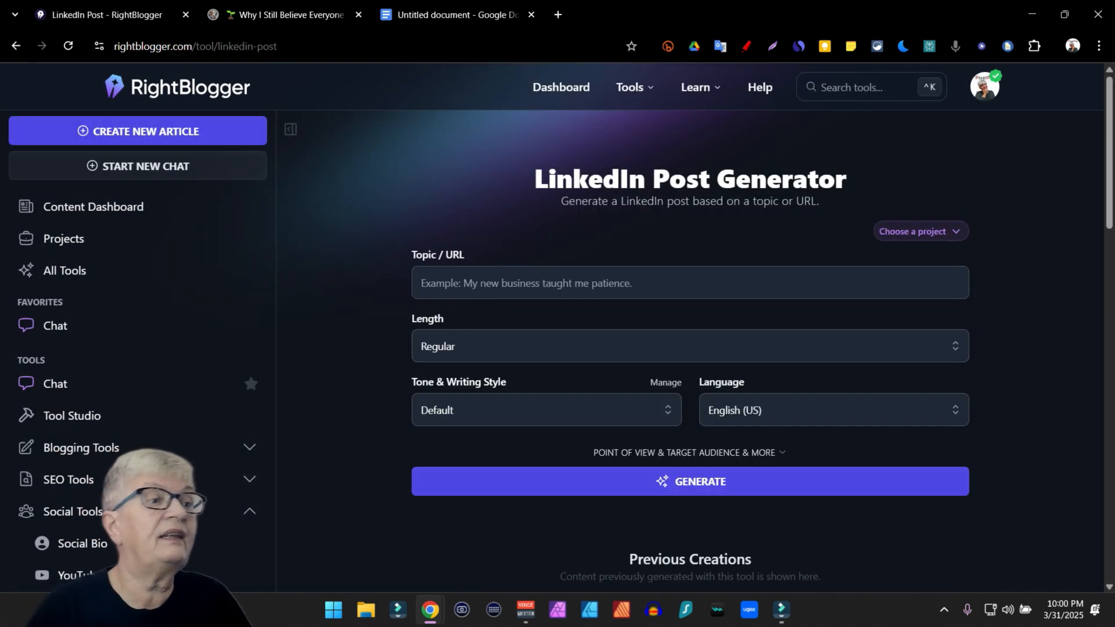
pyautogui.scroll(-10, 145, 372)
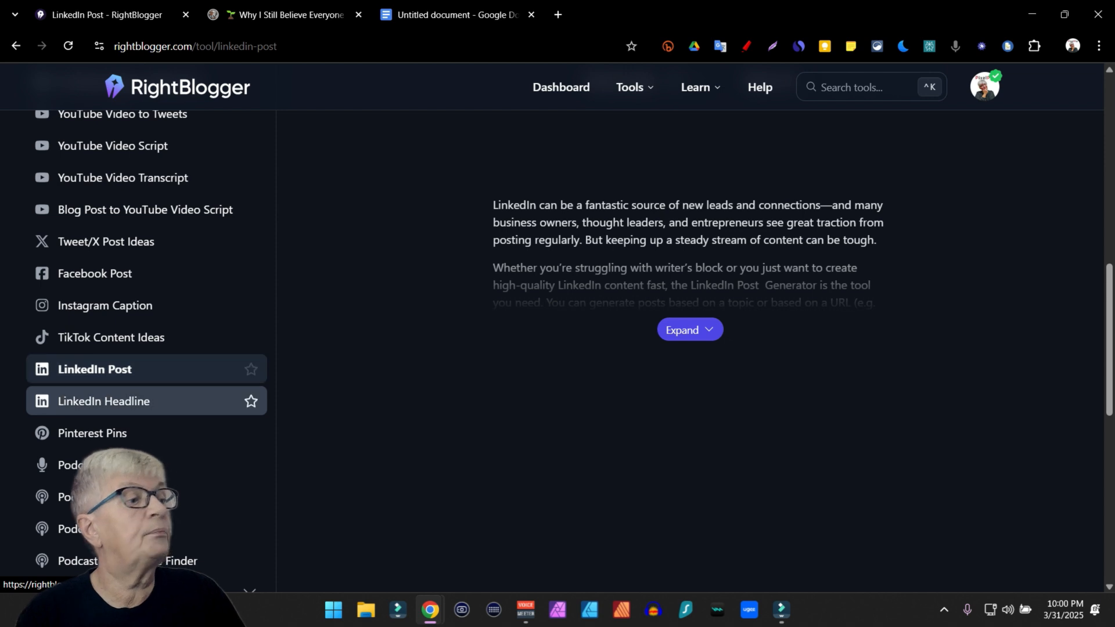
pyautogui.click(95, 369)
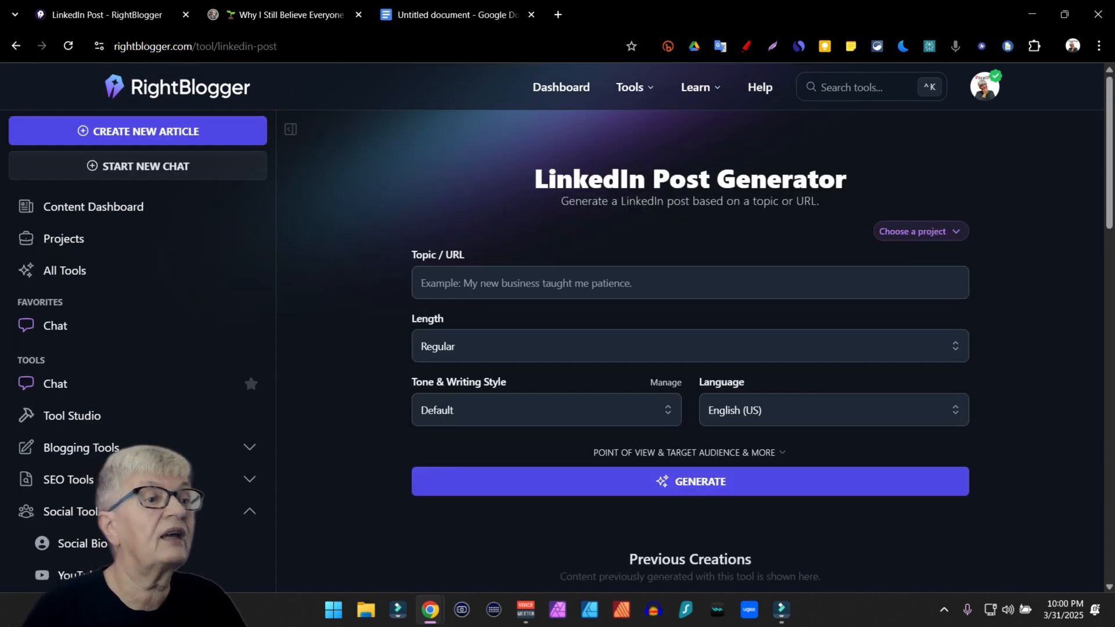
pyautogui.click(526, 283)
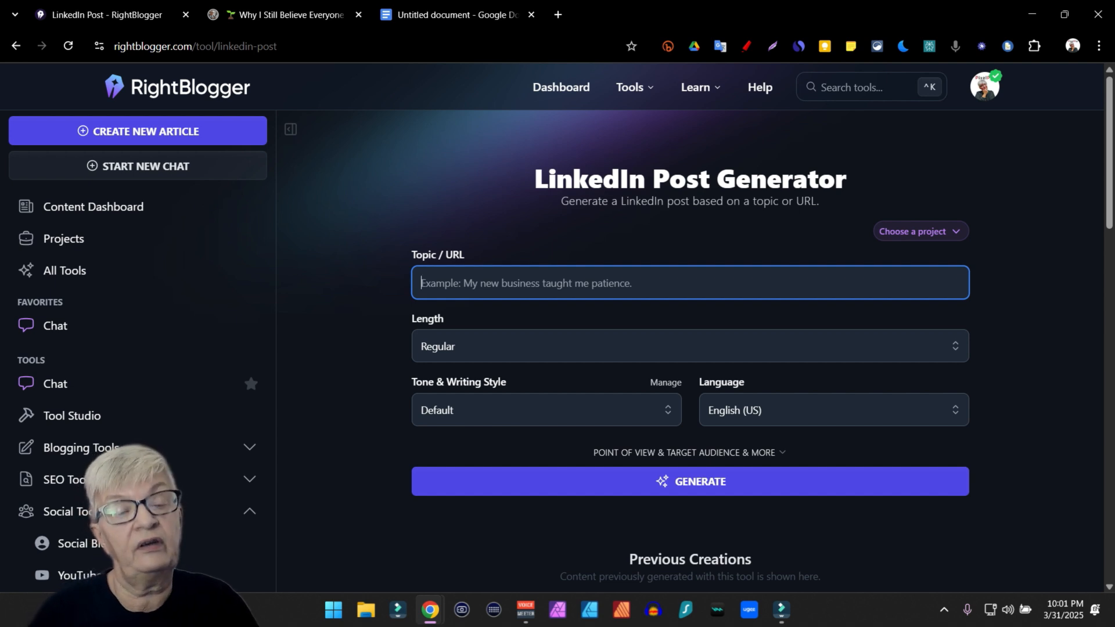
pyautogui.hotkey('ctrl', 'v')
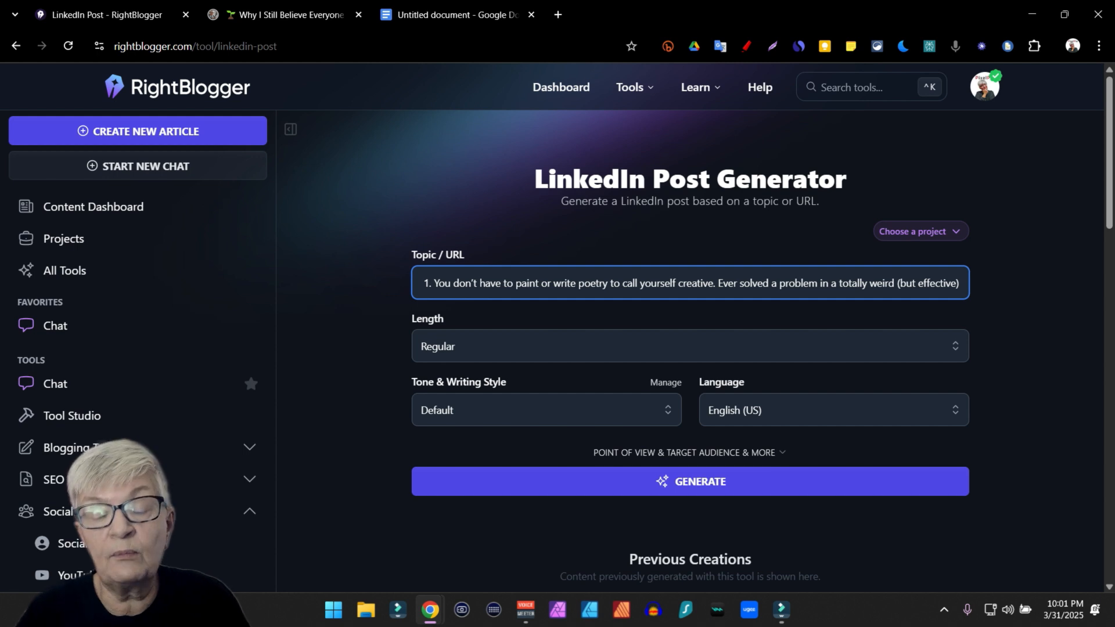
# - Configure the LinkedIn post with Short length, the PixelPia tone and writing style and First Person (I) point of view
pyautogui.click(690, 346)
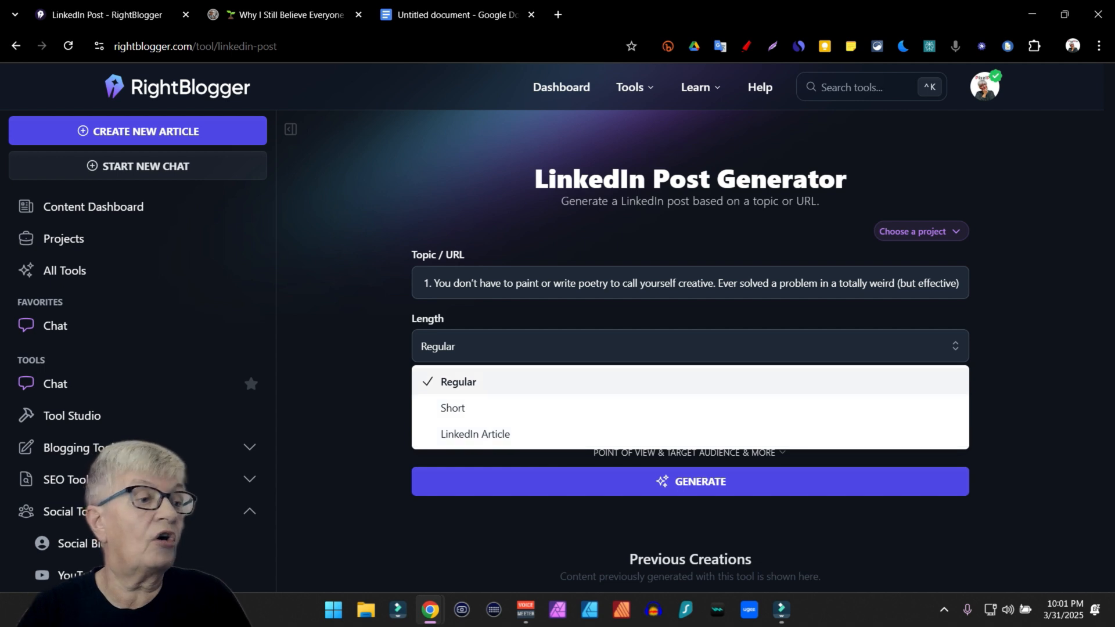
pyautogui.click(453, 408)
pyautogui.click(453, 409)
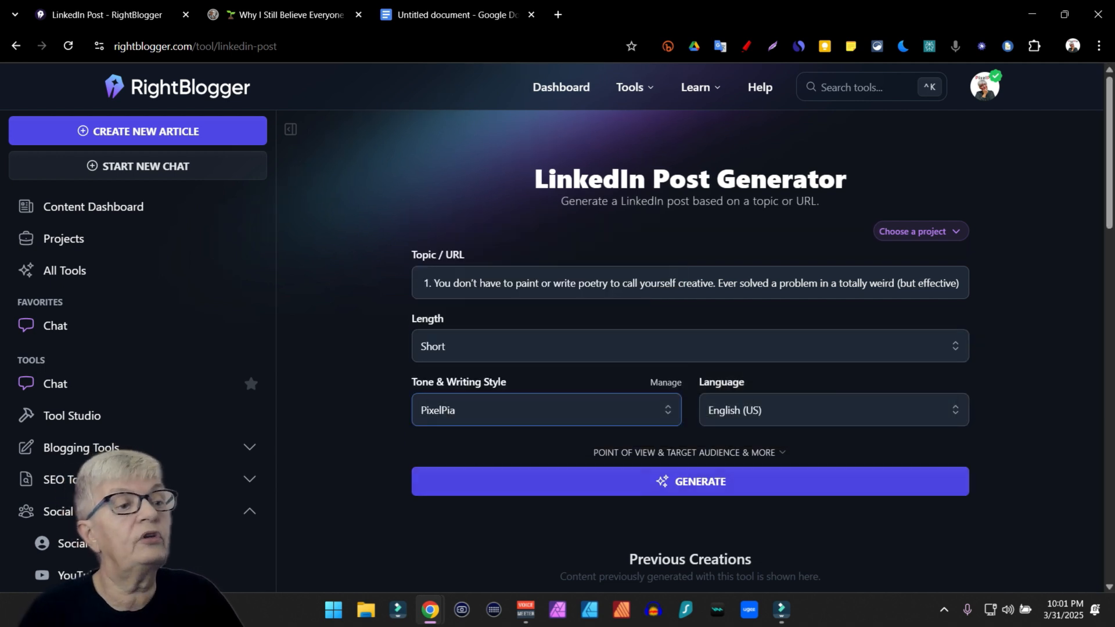
pyautogui.click(689, 453)
pyautogui.click(690, 502)
pyautogui.click(689, 389)
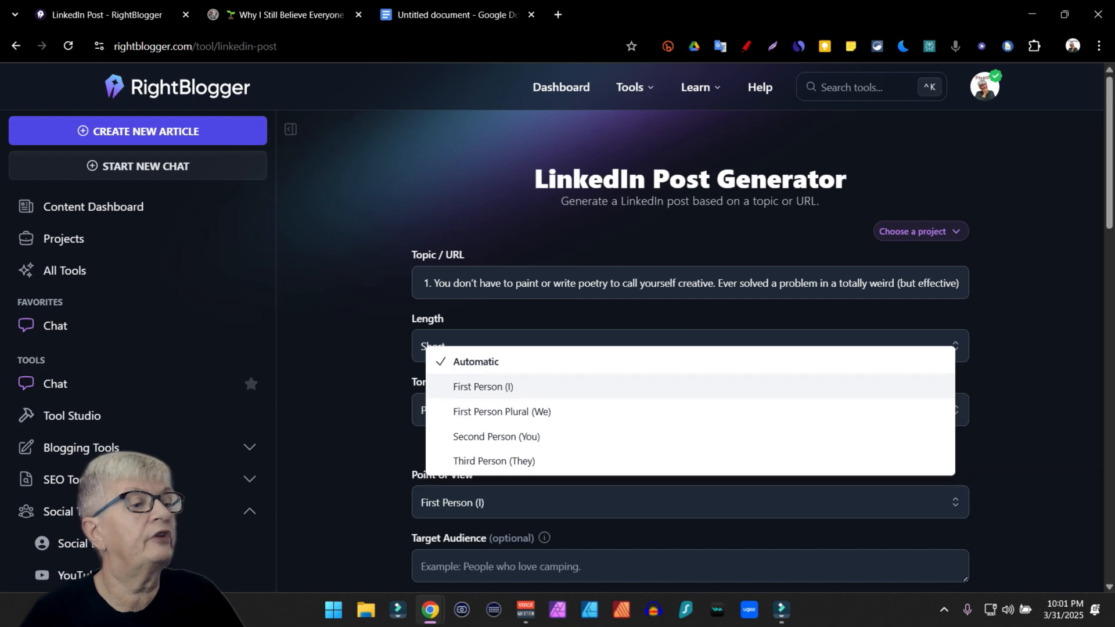
# - Generate the short LinkedIn post and look over the result
pyautogui.scroll(-5, 689, 349)
pyautogui.click(690, 474)
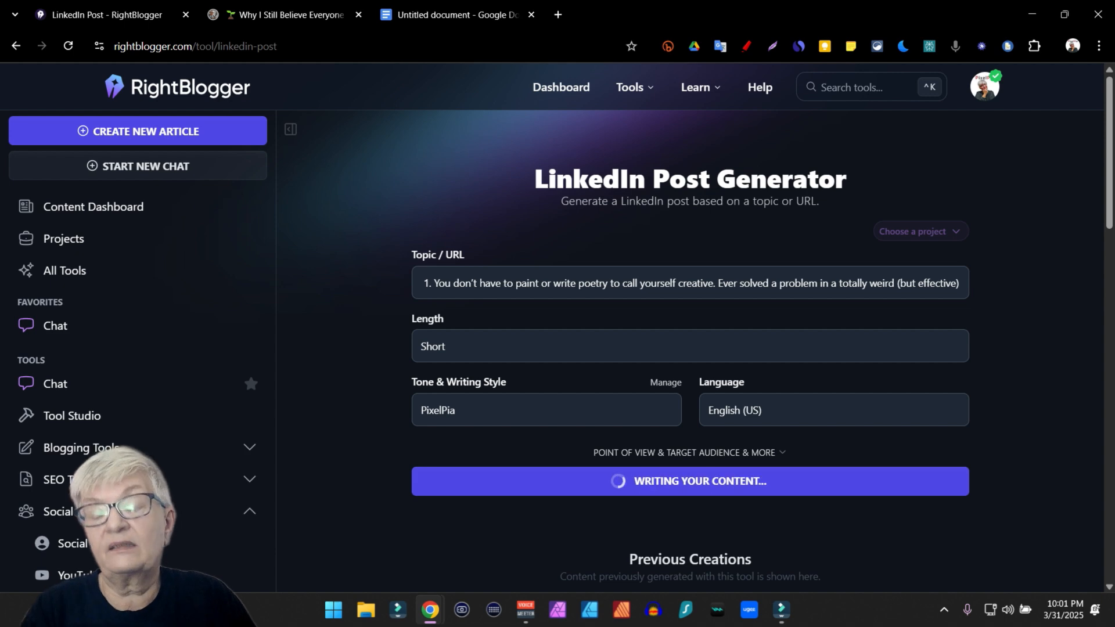
pyautogui.scroll(-4, 690, 360)
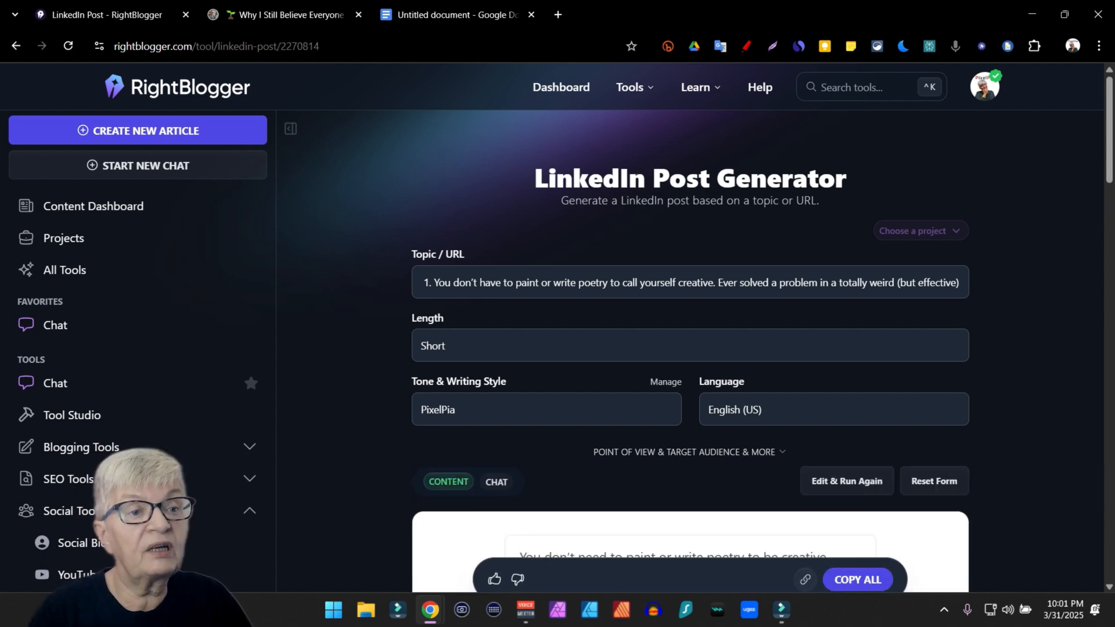
pyautogui.scroll(-1, 137, 356)
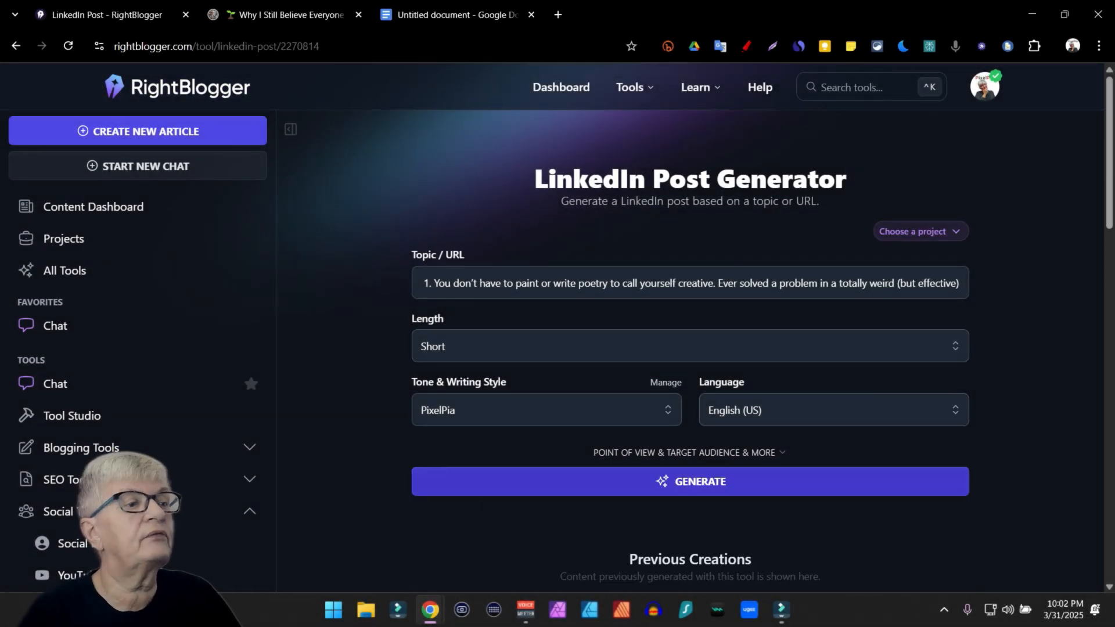
# - Change the LinkedIn post's length to Regular, generate it again and read through the text
pyautogui.click(689, 346)
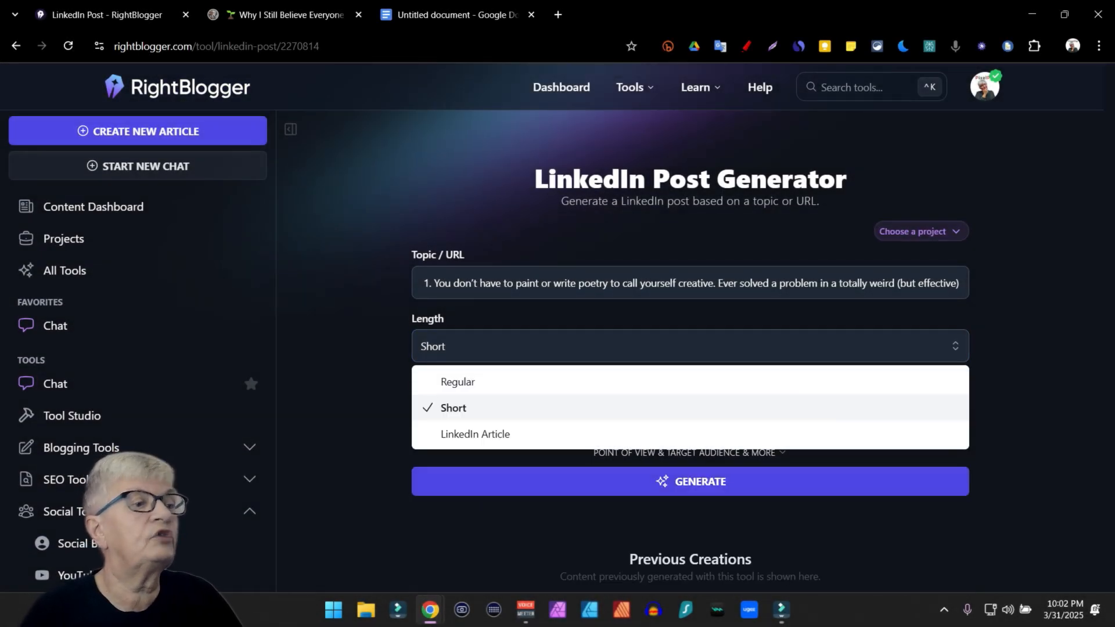
pyautogui.click(457, 382)
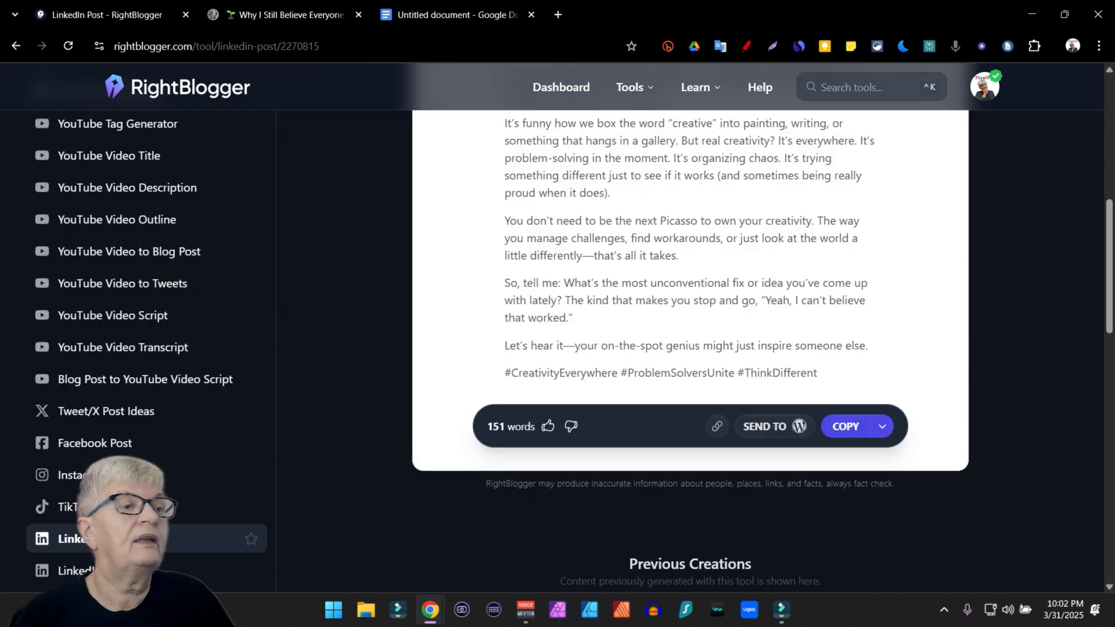
pyautogui.scroll(2, 690, 348)
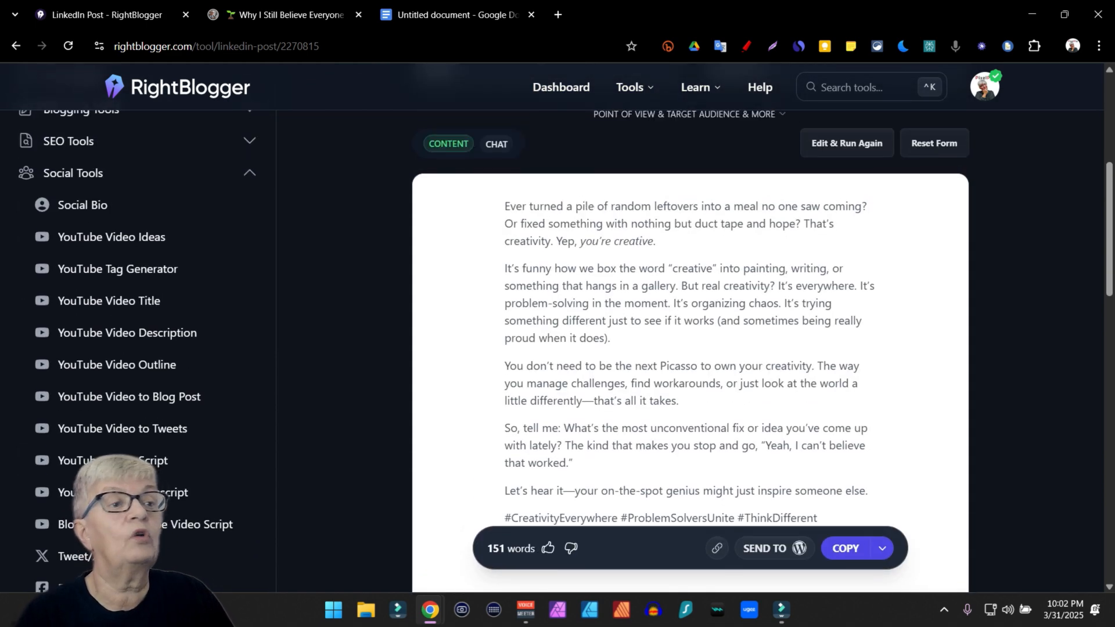
pyautogui.scroll(-5, 690, 349)
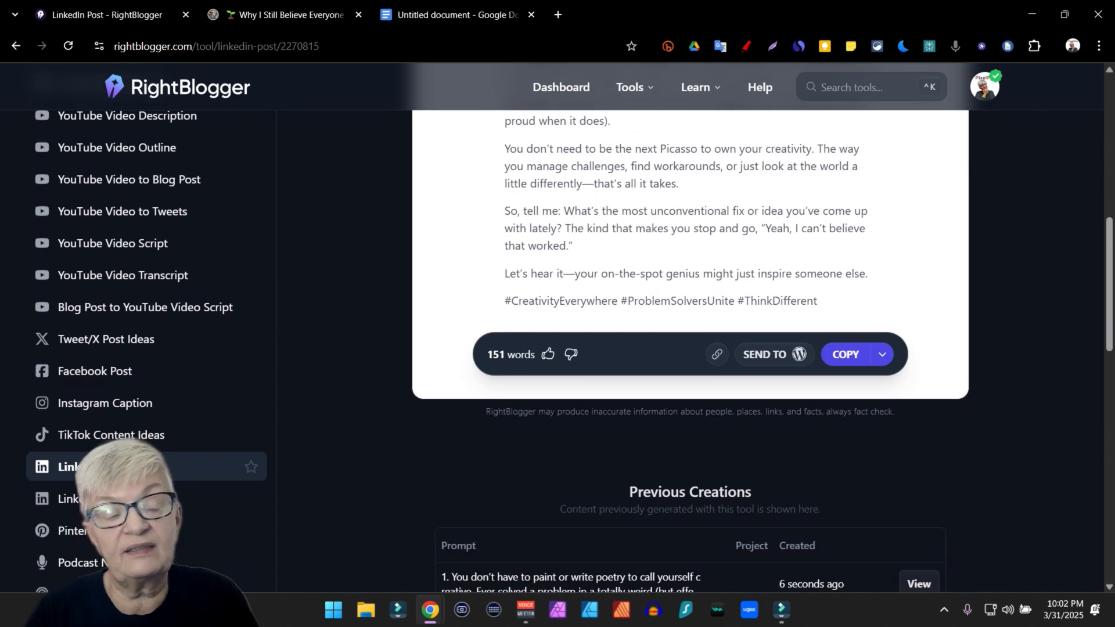
pyautogui.scroll(2, 690, 348)
pyautogui.scroll(4, 690, 348)
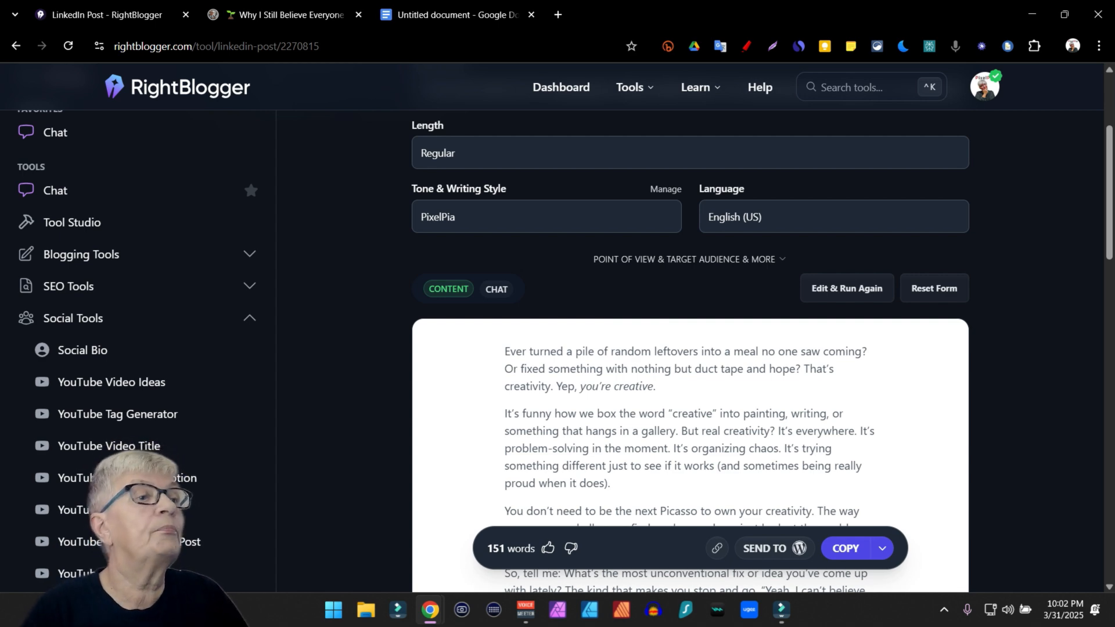
# - Change the length to LinkedIn Article, generate the article and read through it
pyautogui.scroll(2, 690, 348)
pyautogui.click(690, 274)
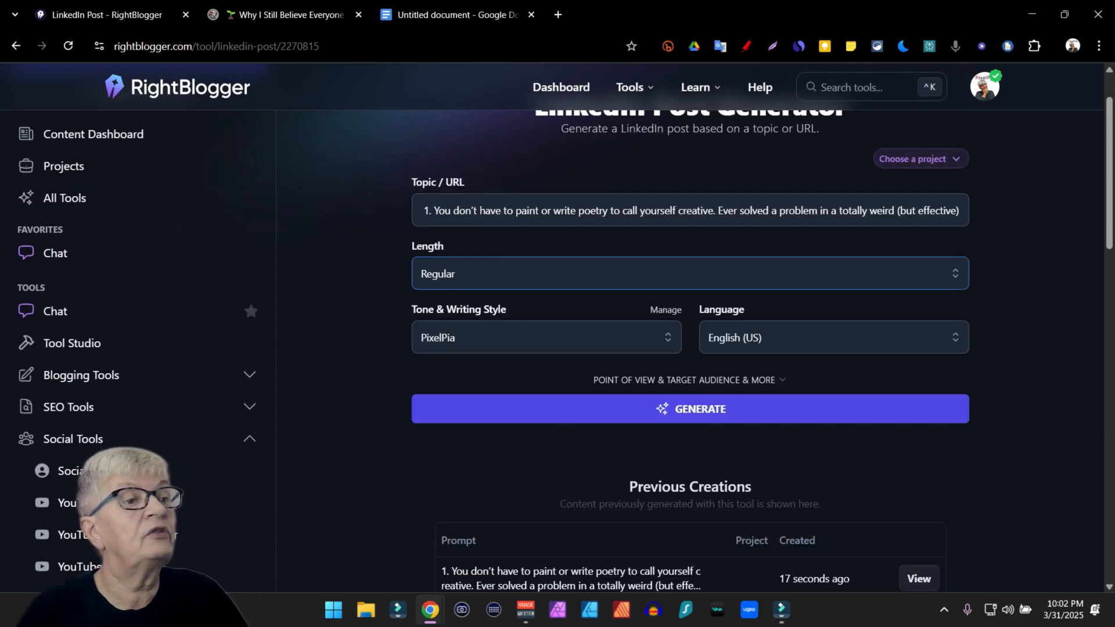
pyautogui.click(690, 274)
pyautogui.click(475, 362)
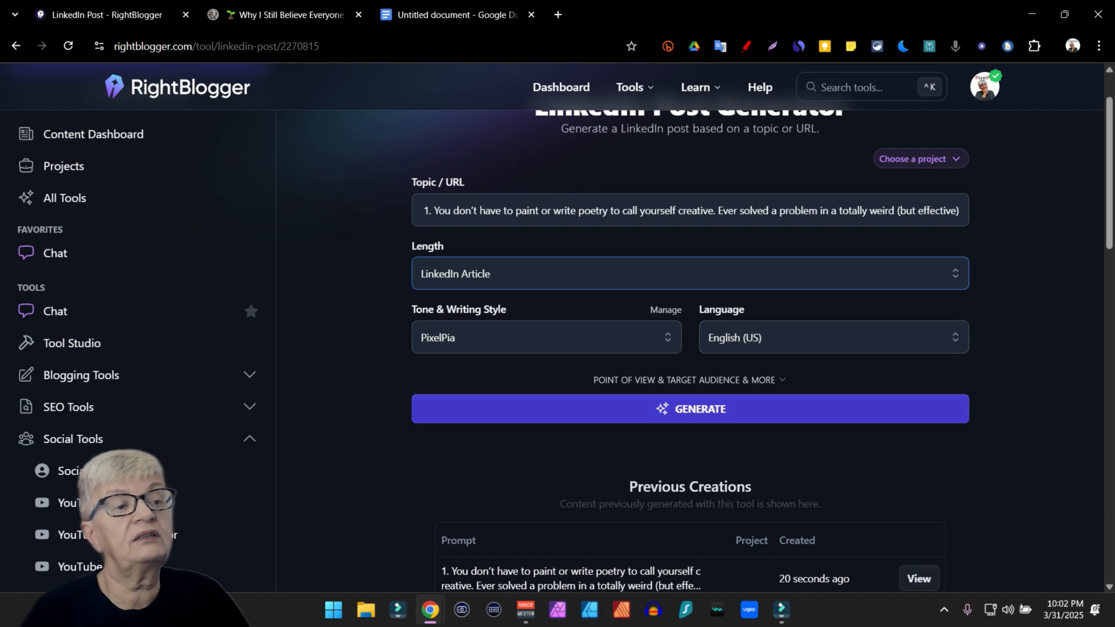
pyautogui.click(690, 409)
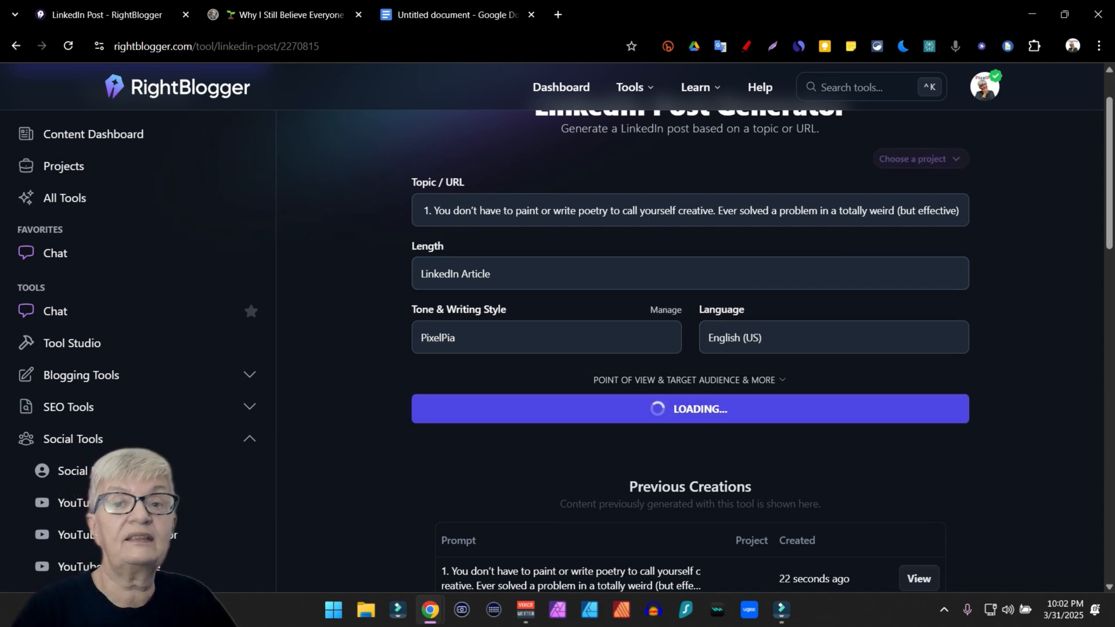
pyautogui.scroll(-1, 690, 409)
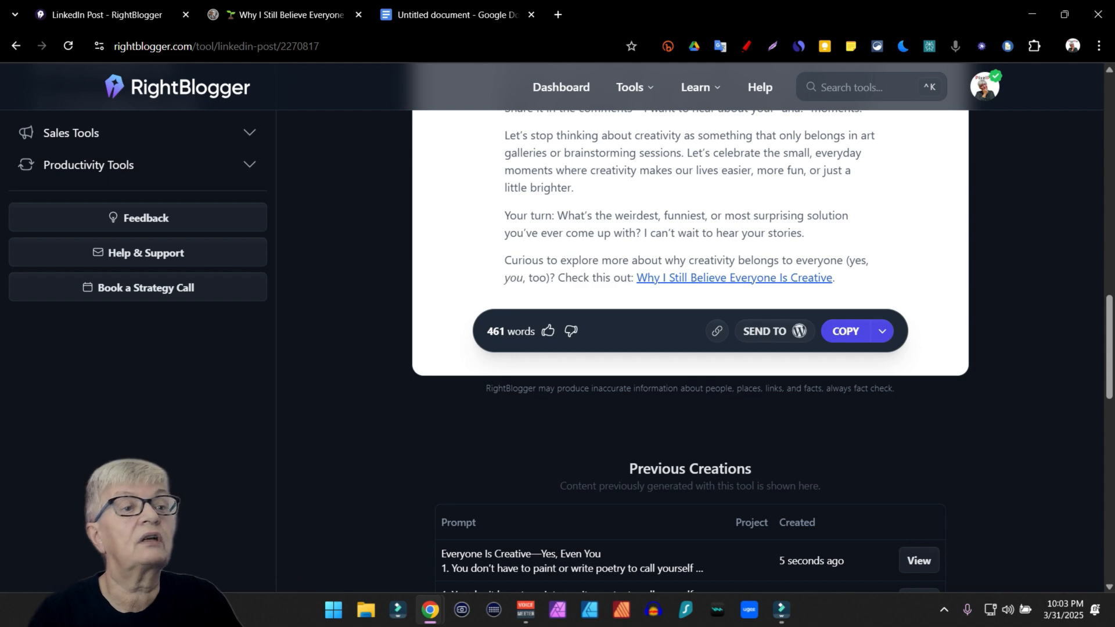
pyautogui.scroll(11, 690, 278)
pyautogui.scroll(2, 690, 325)
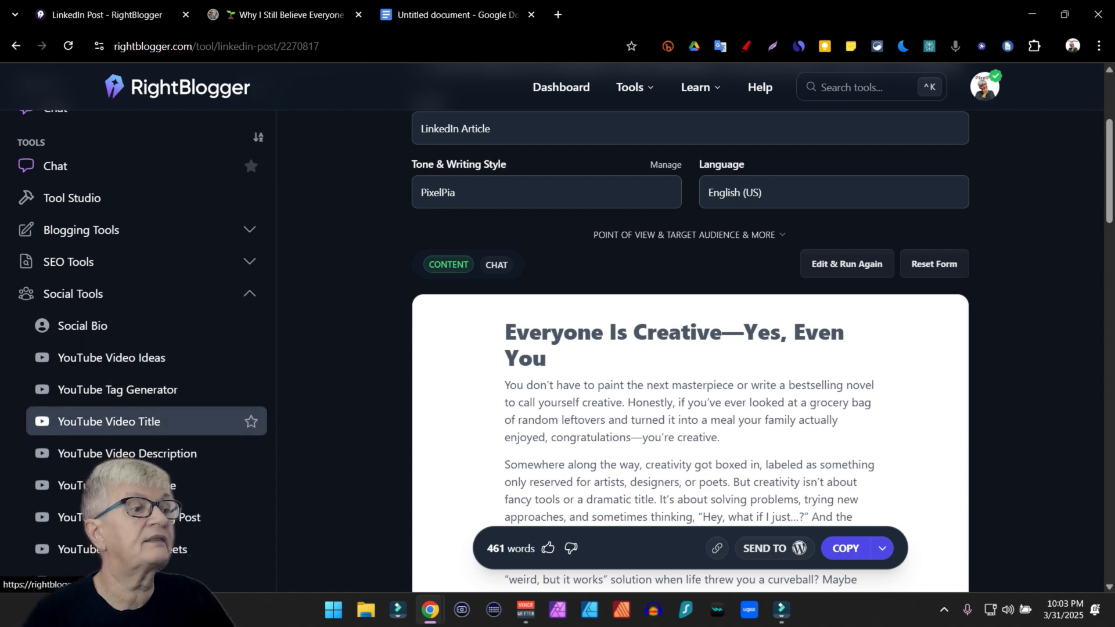
# - Open the Blog Post to YouTube Video Script tool, paste the "You don't have to paint or write poetry" text as source and choose the PixelPia tone
pyautogui.scroll(-2, 146, 421)
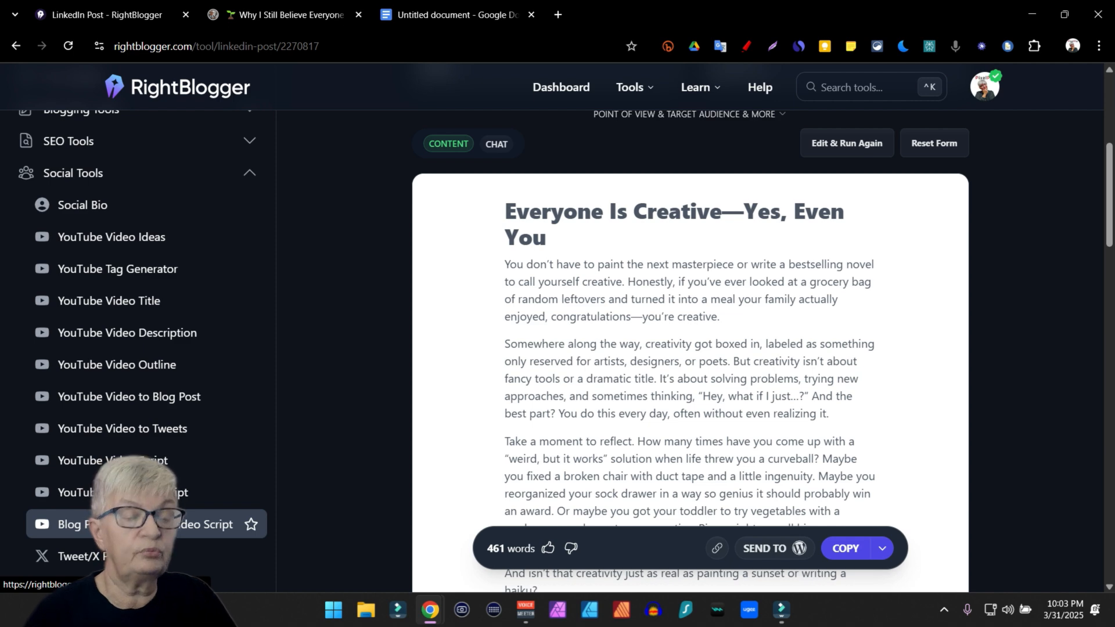
pyautogui.click(134, 524)
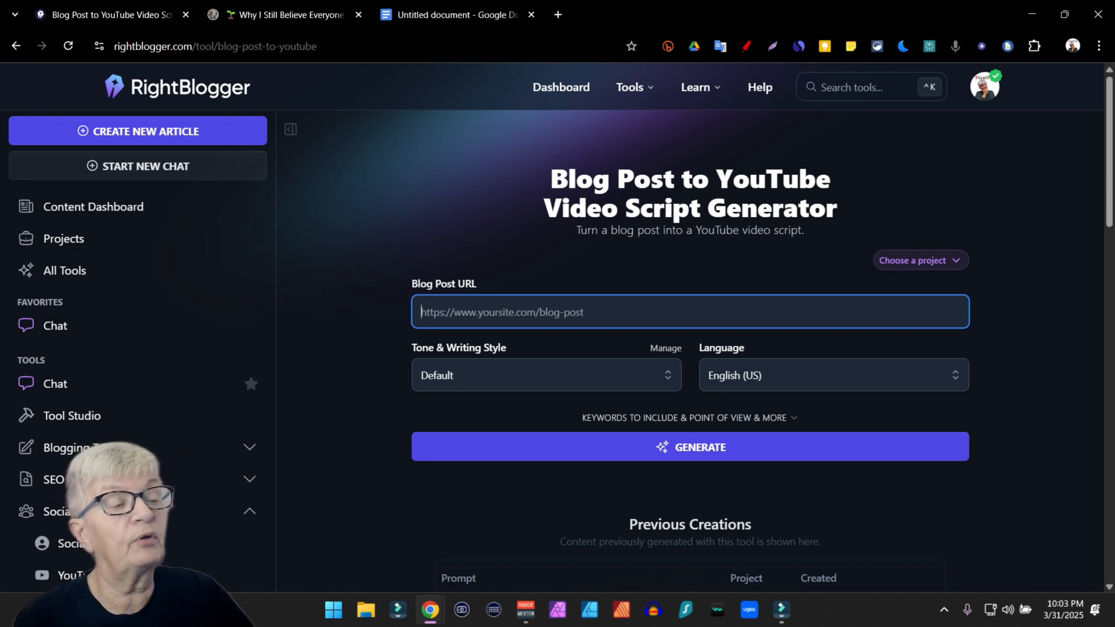
pyautogui.write('https://pixelpia.com/%f0%9f%8c%b1-why-i-still-believe-everyone-is-creative-yes-even-you/ [https://pixelpia.com/%f0%9f%8c%b1-why-i-still-believe-everyone-is-creative-yes-even-you/')
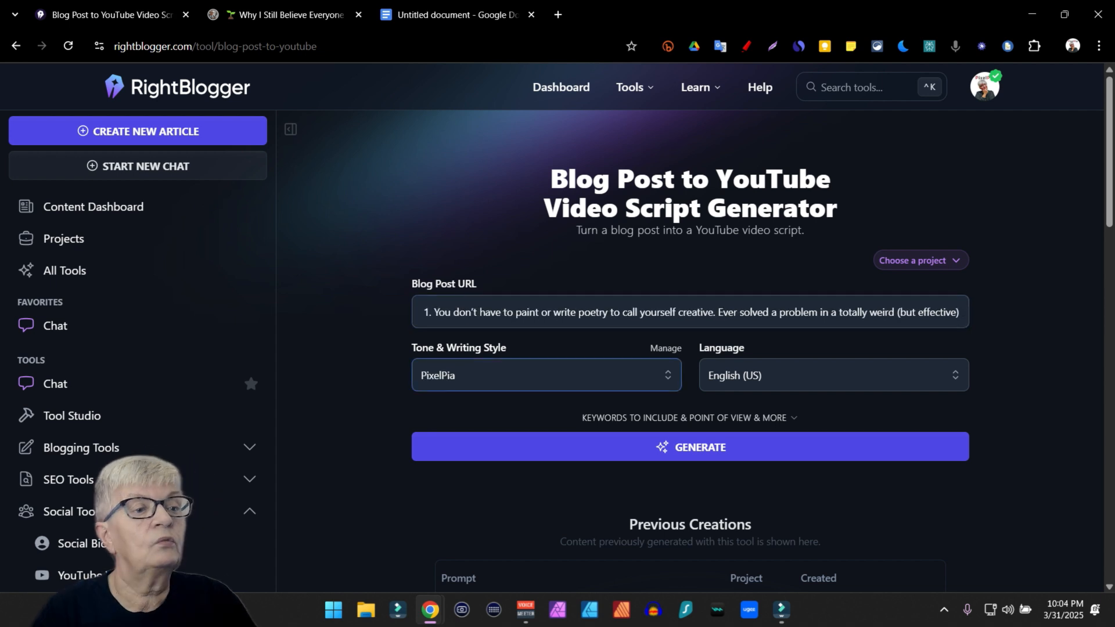
# - Set the video script's point of view to First Person (I) and its creativity to Most creative
pyautogui.click(690, 418)
pyautogui.scroll(-1, 689, 418)
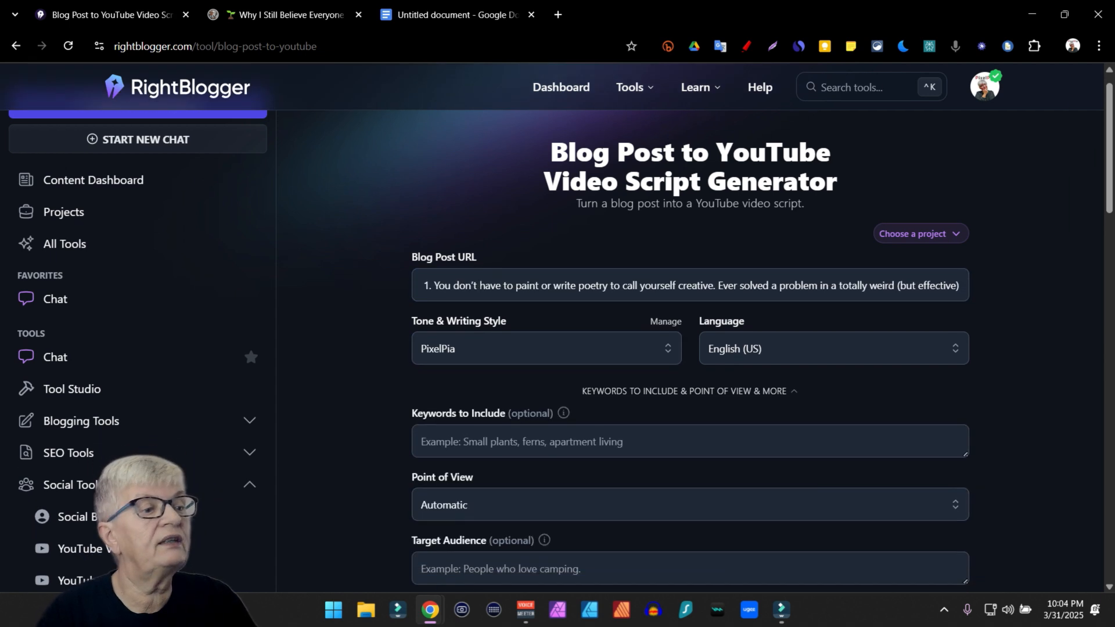
pyautogui.scroll(-1, 690, 348)
pyautogui.click(690, 434)
pyautogui.click(690, 495)
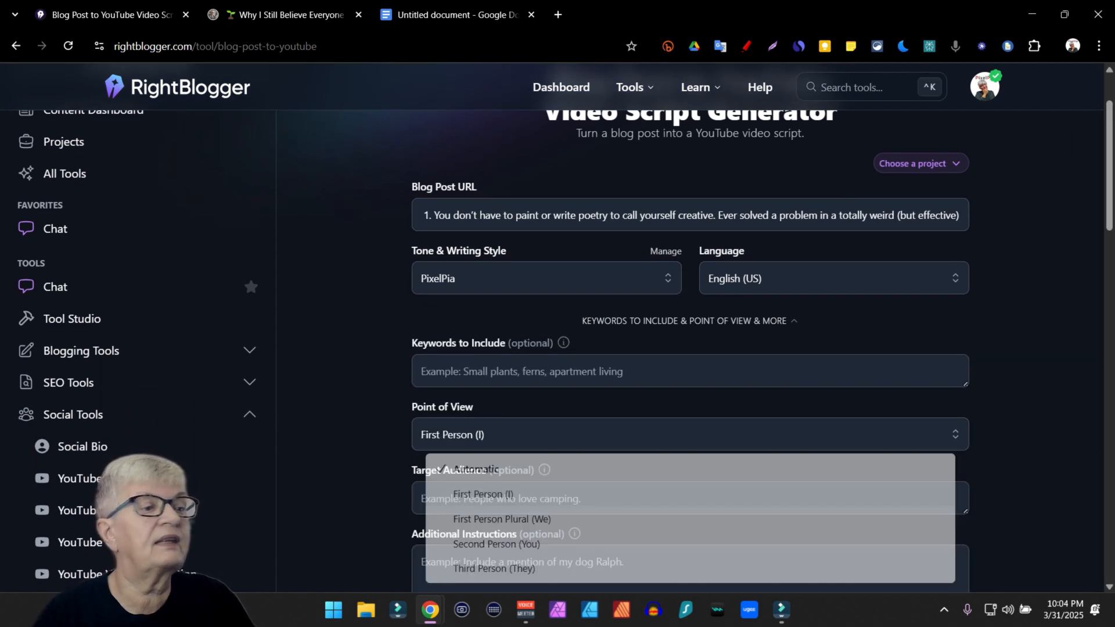
pyautogui.scroll(-2, 690, 495)
pyautogui.scroll(-2, 690, 349)
pyautogui.moveTo(519, 353); pyautogui.dragTo(621, 353)
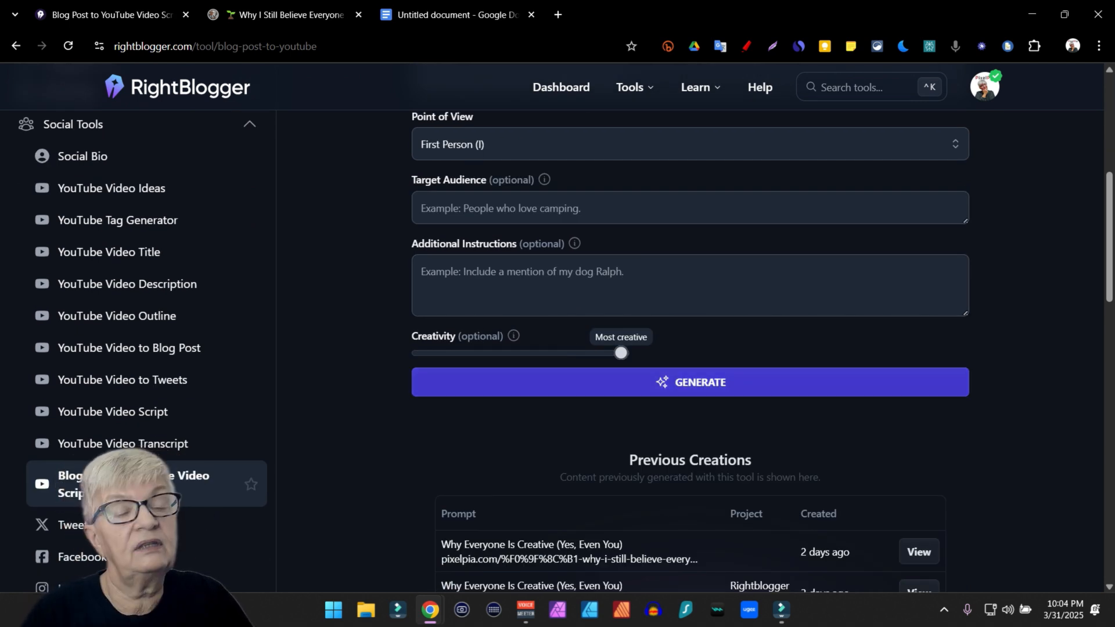
# - Generate the YouTube video script and read through its opening, including the bracketed scene directions
pyautogui.click(690, 382)
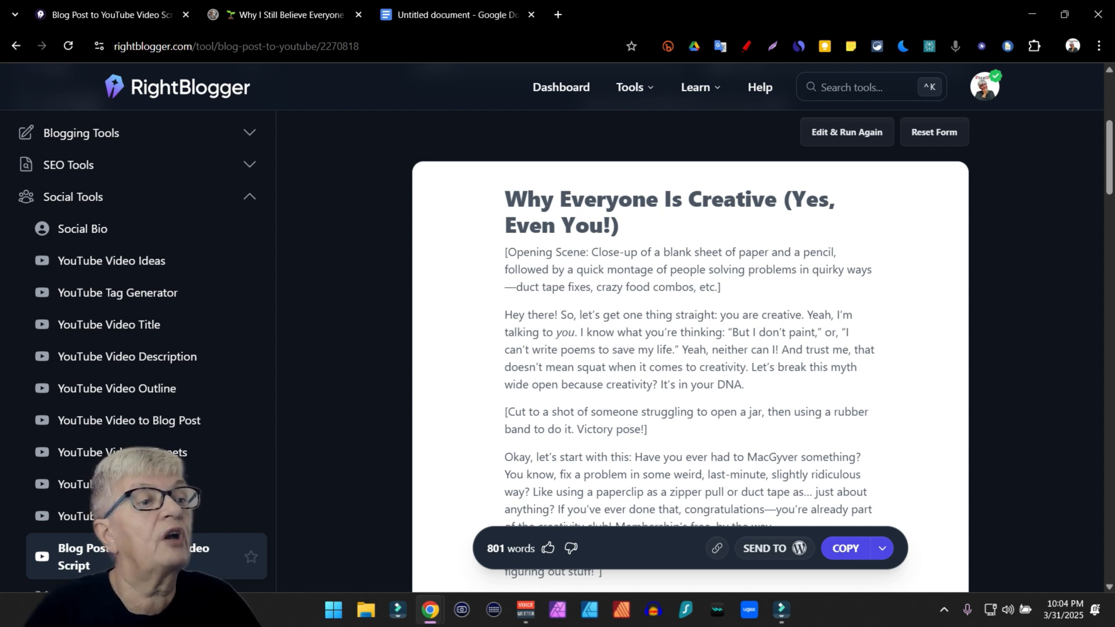
pyautogui.scroll(-2, 558, 348)
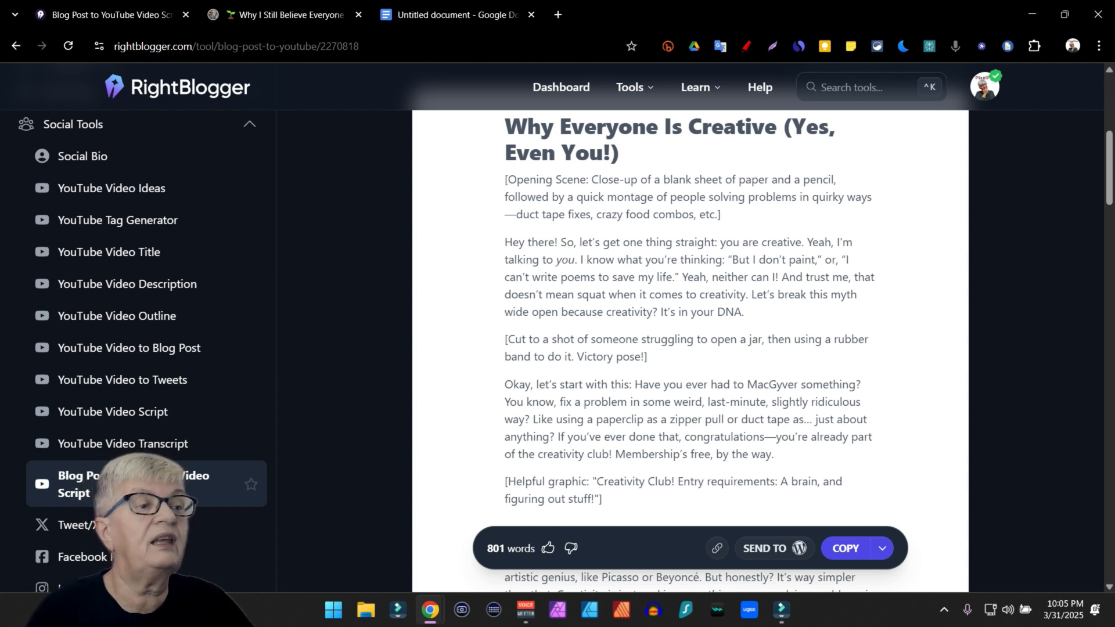
pyautogui.scroll(-2, 690, 325)
pyautogui.tripleClick(633, 274)
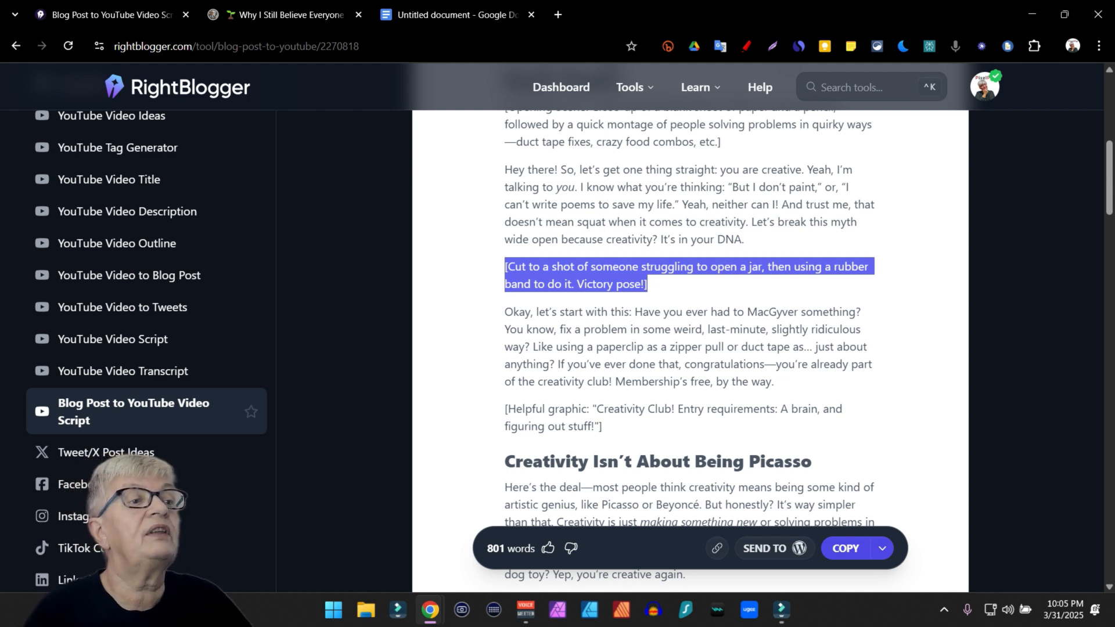
pyautogui.click(709, 284)
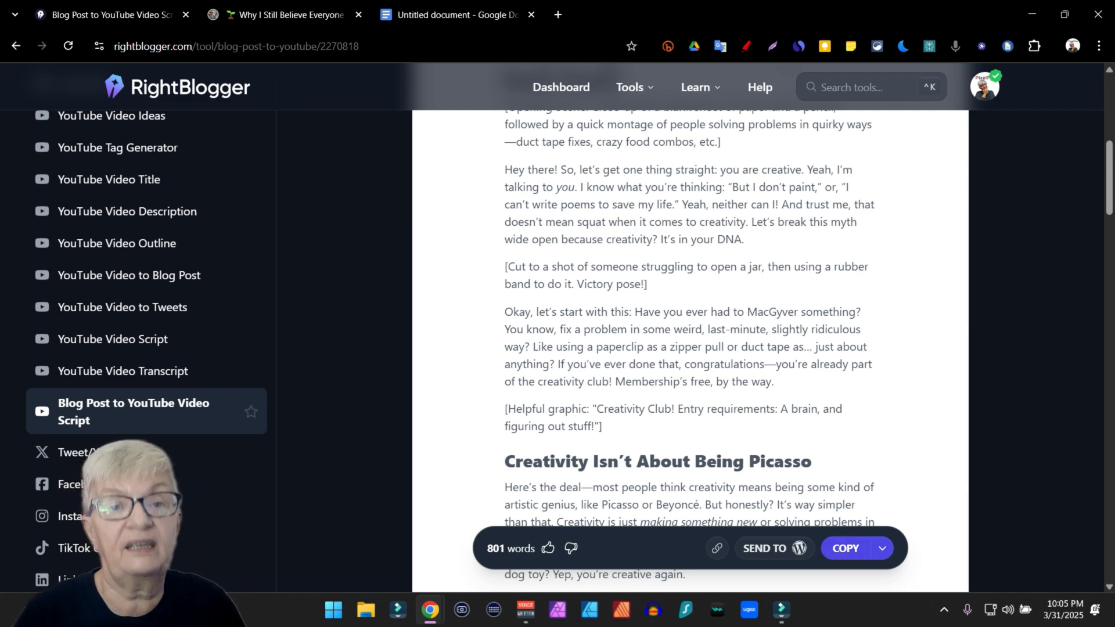
# - Open the YouTube Video Ideas tool and enter the topic "cretivity is for everybody not just artists" with the PixelPia tone
pyautogui.scroll(5, 146, 429)
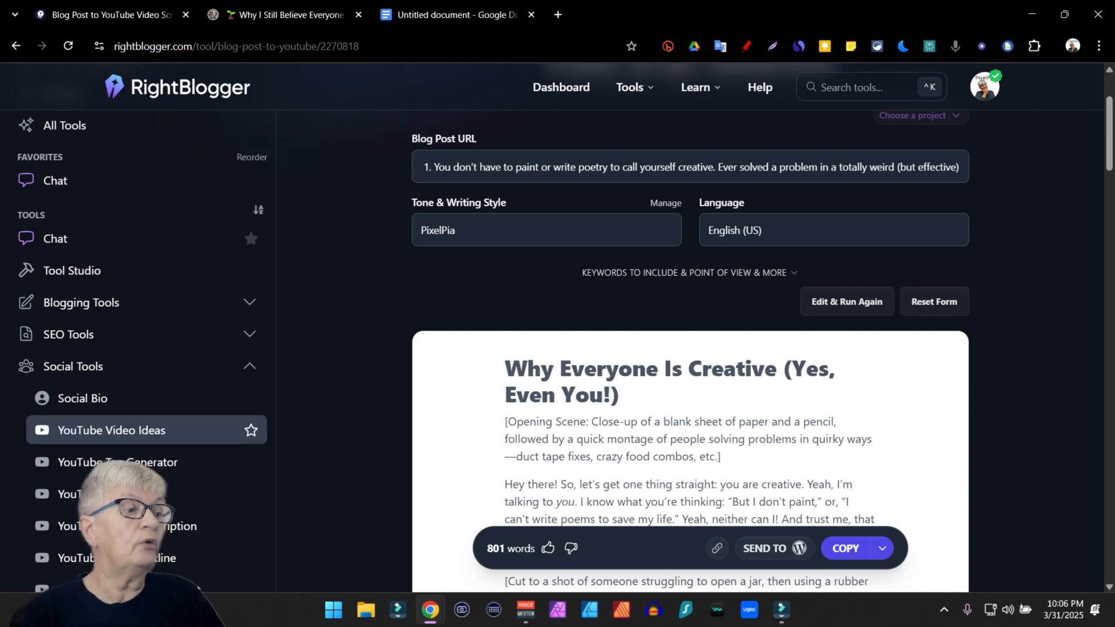
pyautogui.click(116, 429)
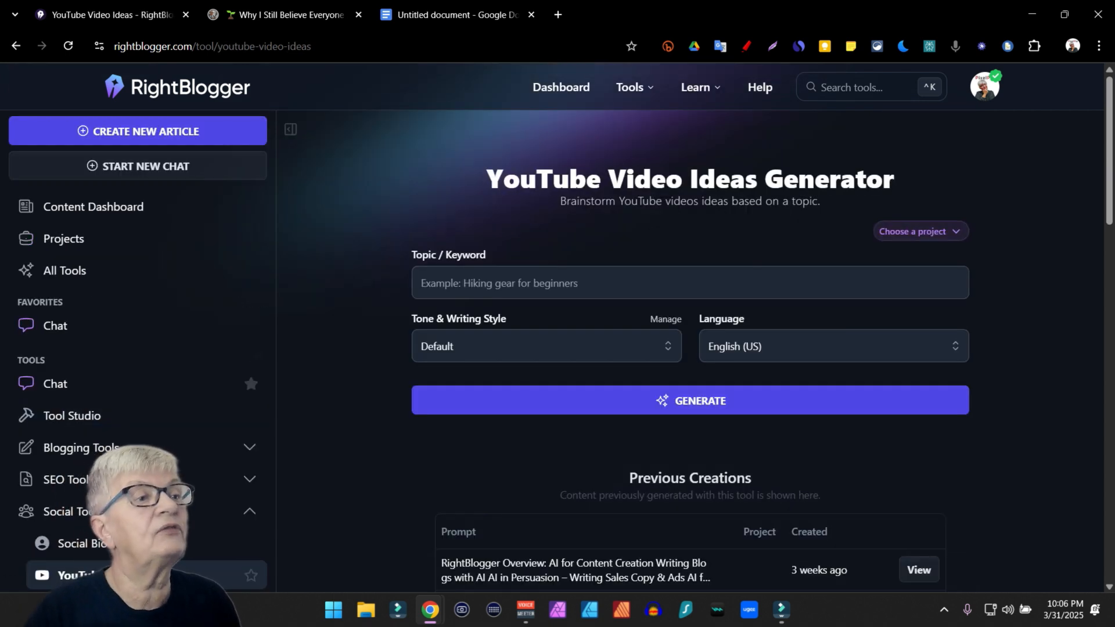
pyautogui.click(690, 282)
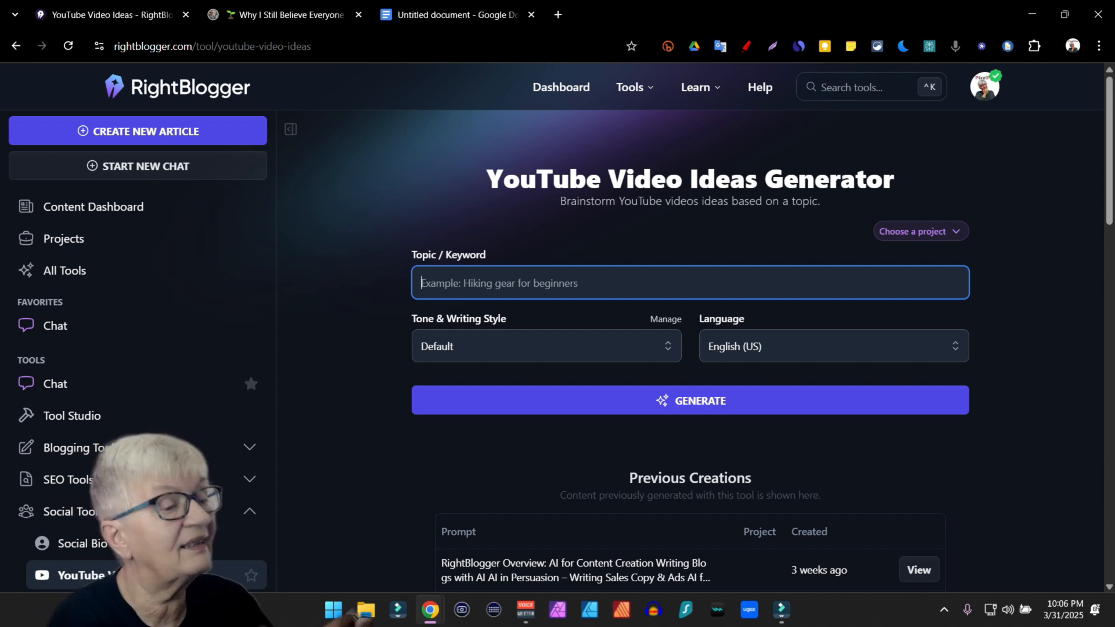
pyautogui.write('creti')
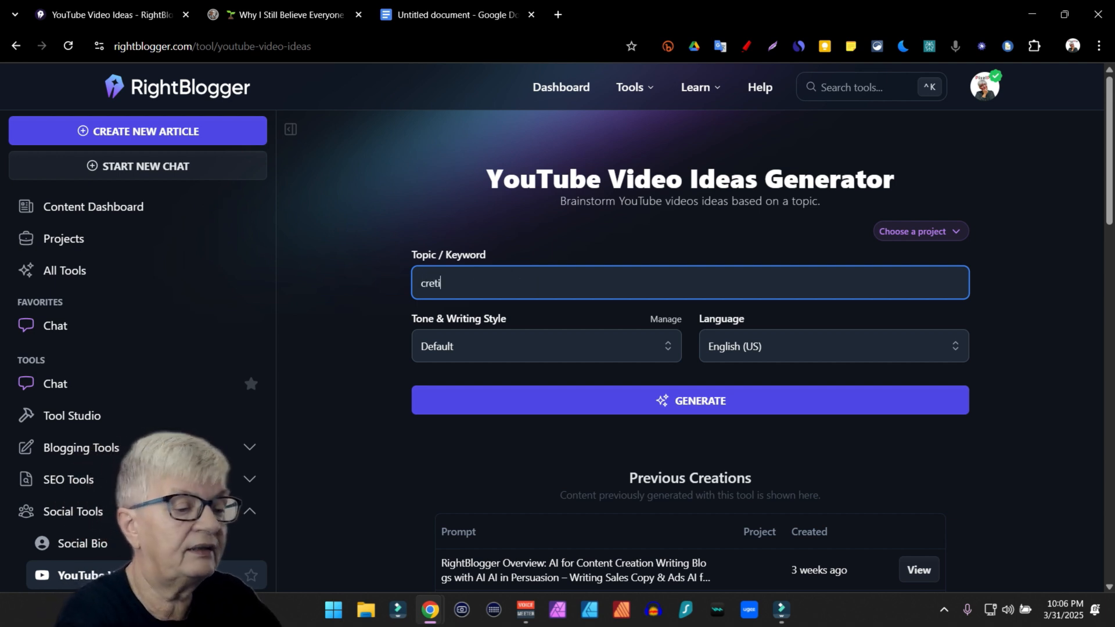
pyautogui.write('vity is for everybody not jus')
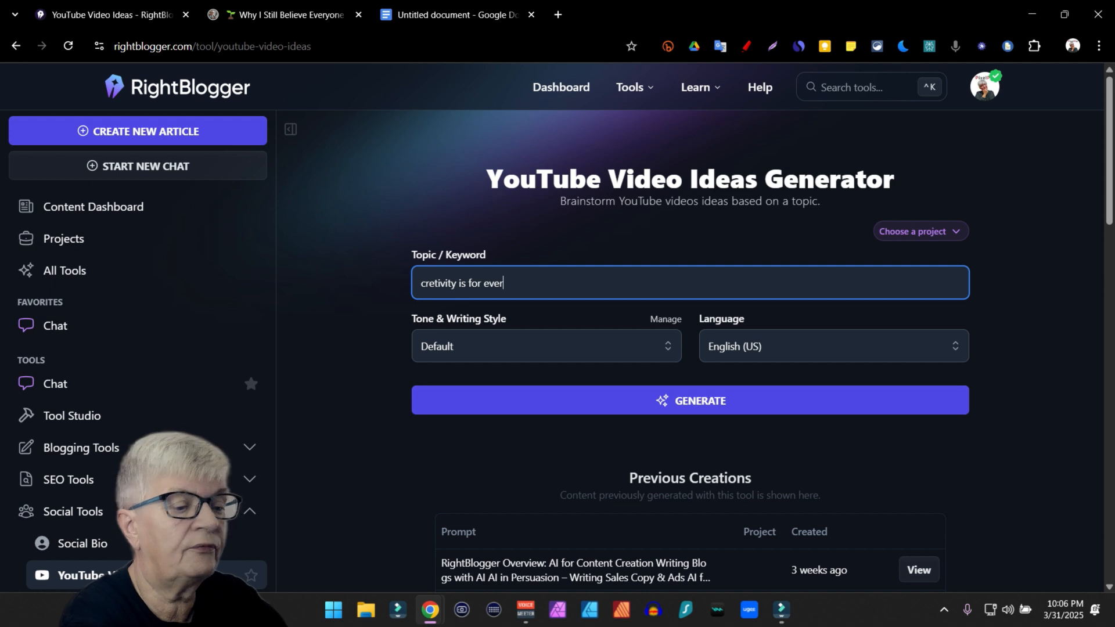
pyautogui.write('t artists')
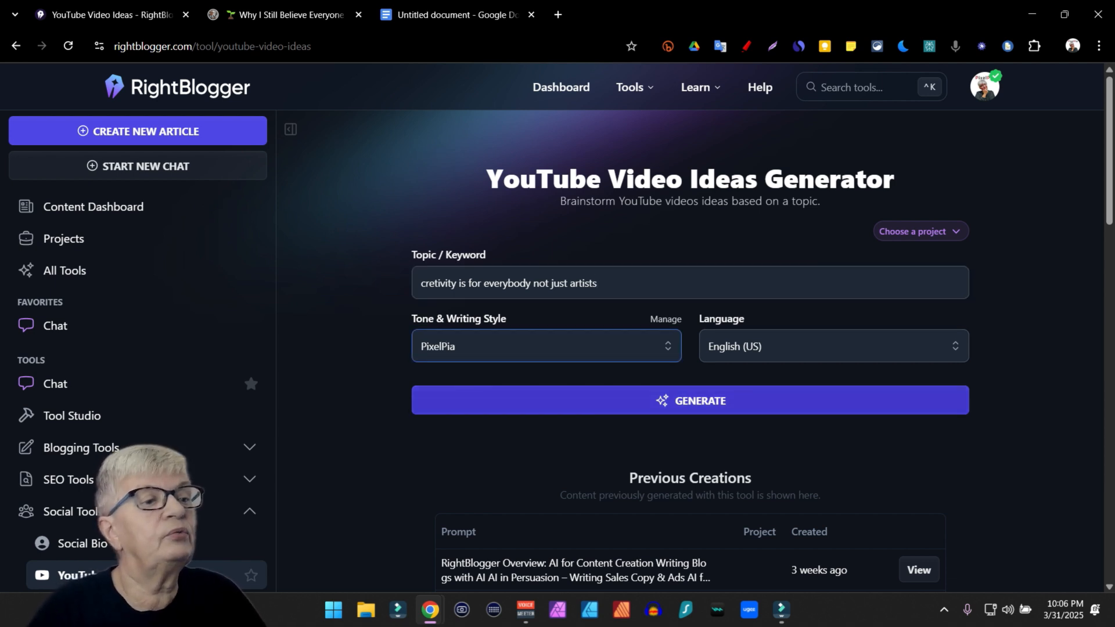
# - Generate the YouTube video ideas, read through them and check which follow-up tools are offered for the result
pyautogui.click(689, 401)
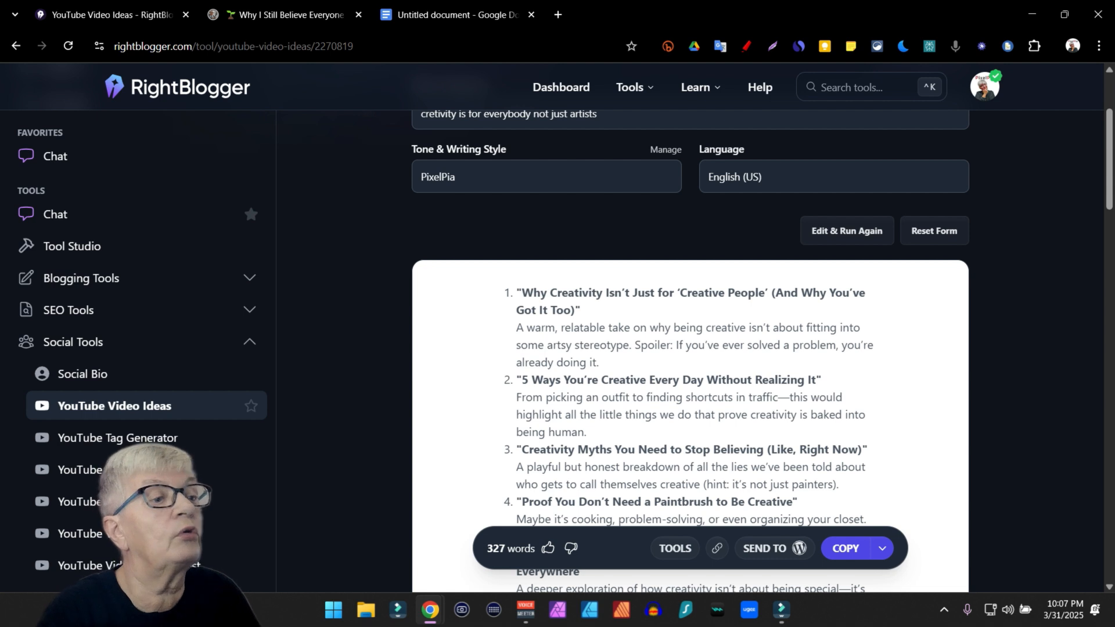
pyautogui.scroll(-1, 690, 349)
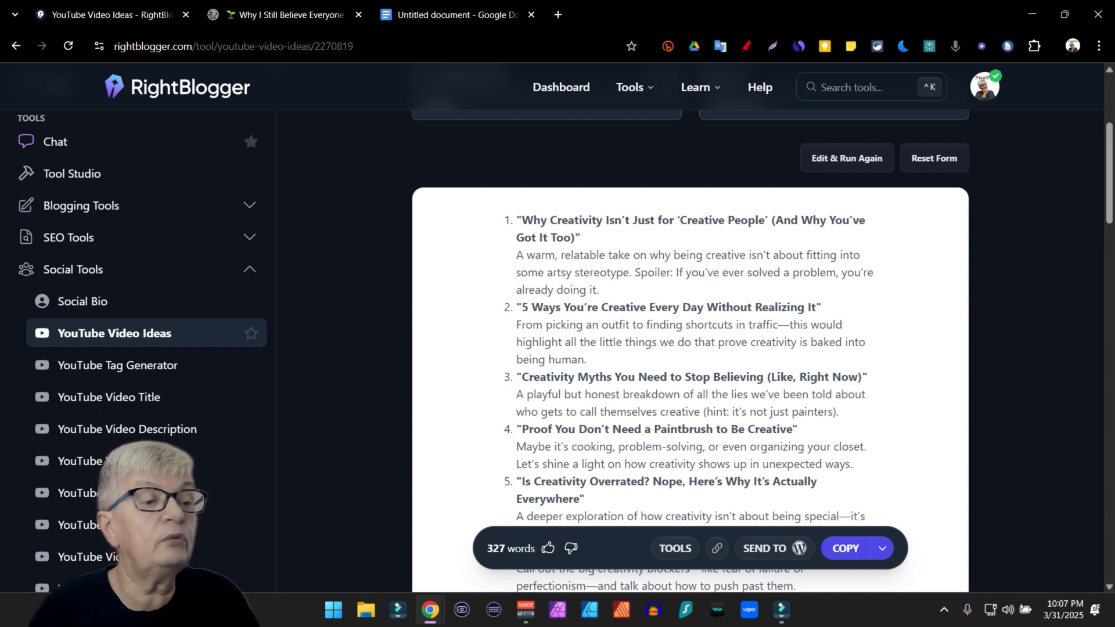
pyautogui.scroll(-1, 511, 548)
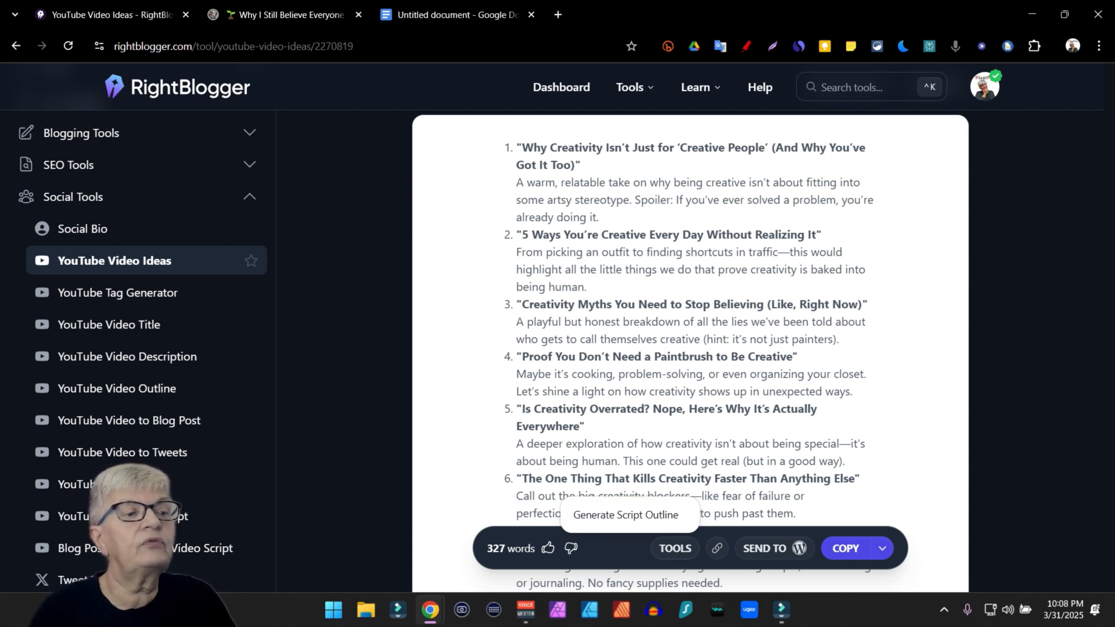
pyautogui.press('Escape')
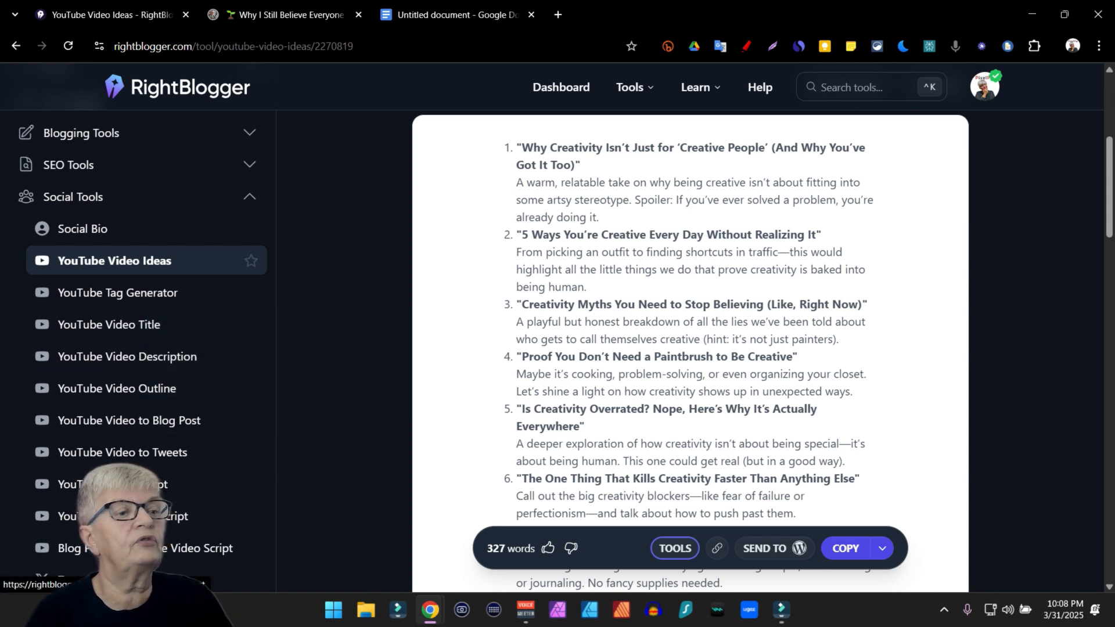
pyautogui.click(674, 548)
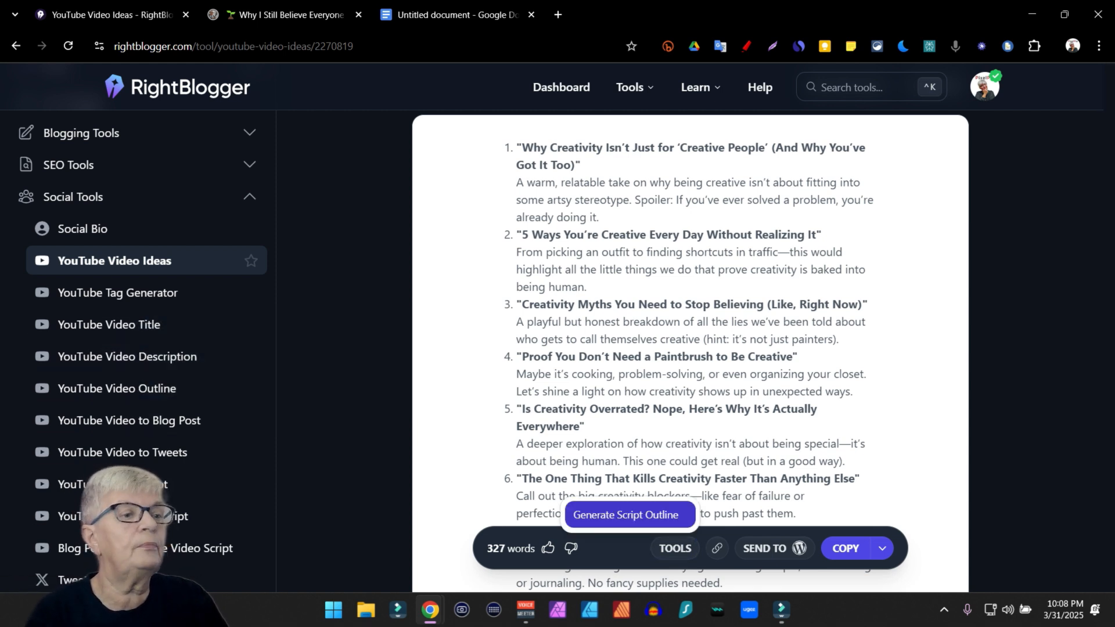
# - Copy the idea "5 Ways You're Creative Every Day Without Realizing It" with its description into the YouTube Video Outline tool as the video topic
pyautogui.moveTo(517, 233); pyautogui.dragTo(586, 288)
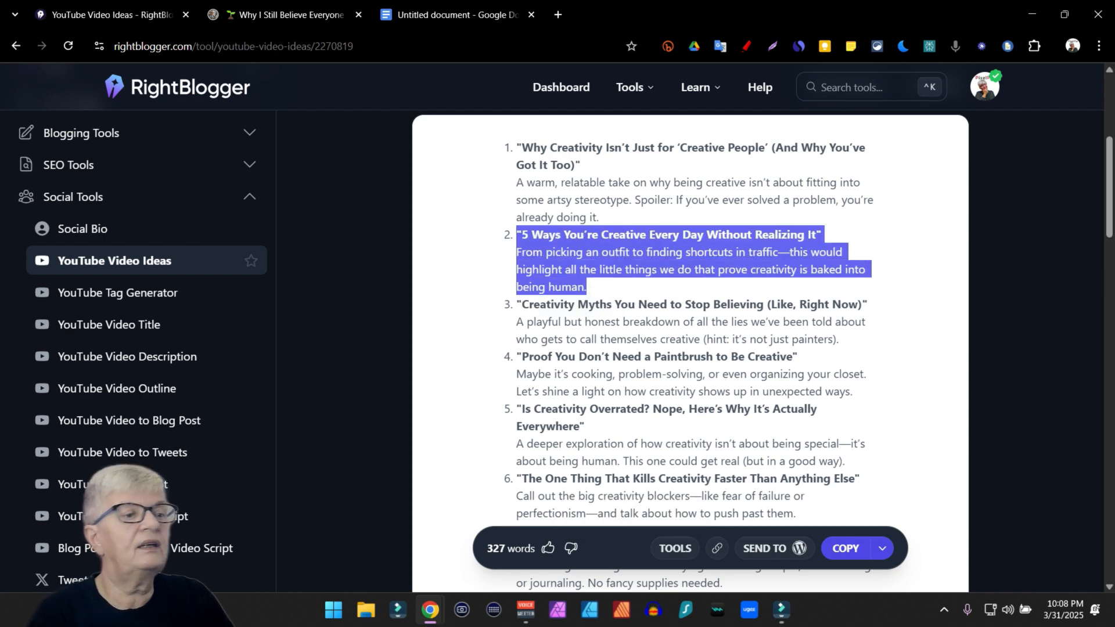
pyautogui.click(117, 388)
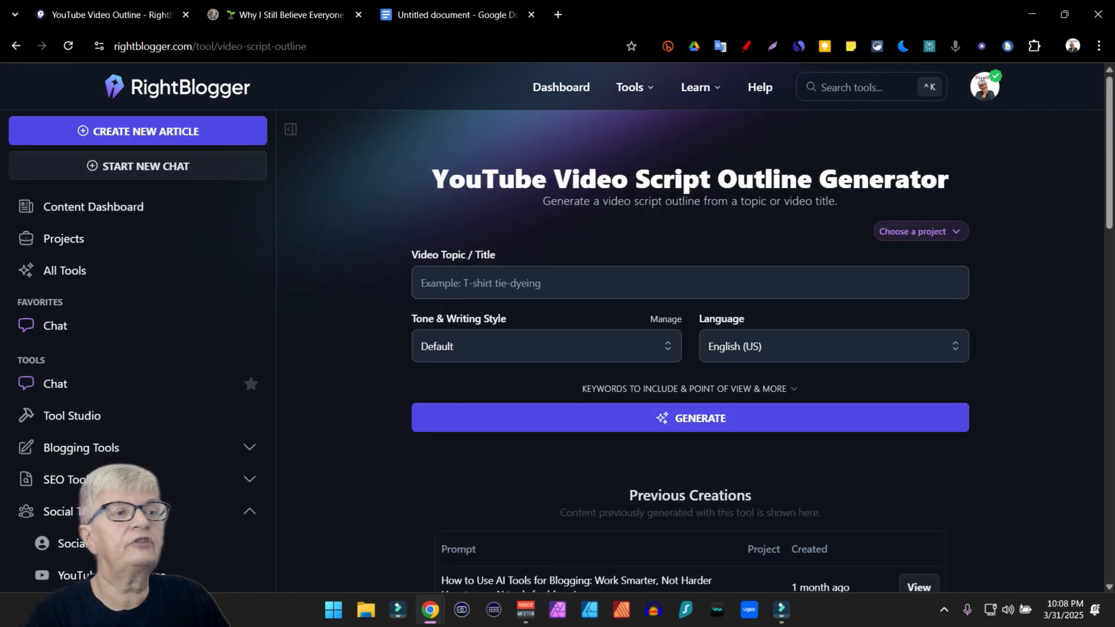
pyautogui.hotkey('ctrl', 'v')
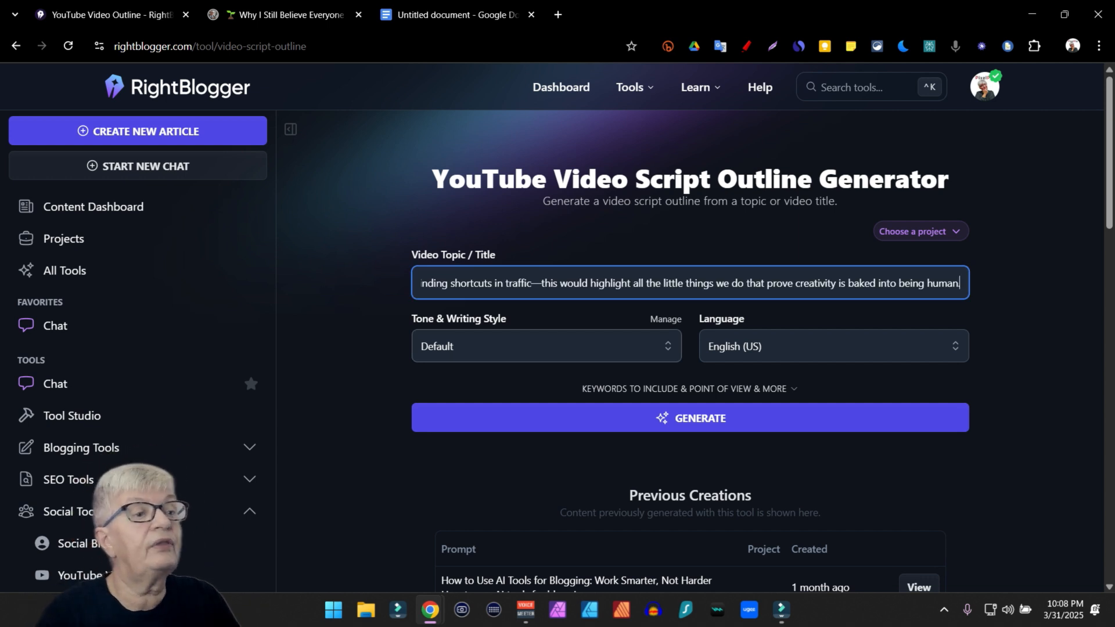
# - Set the outline's tone and writing style to PixelPia and its point of view to First Person (I)
pyautogui.click(441, 346)
pyautogui.click(457, 451)
pyautogui.scroll(-6, 690, 349)
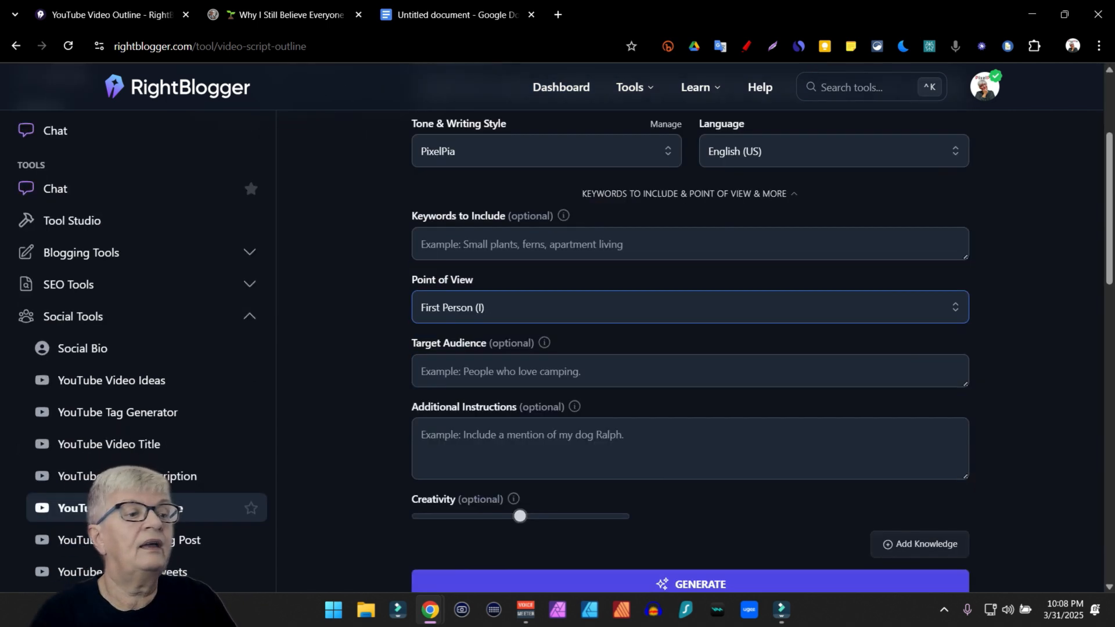
# - Generate the YouTube video script outline and read it from the introduction through the segments to the conclusion
pyautogui.scroll(5, 690, 348)
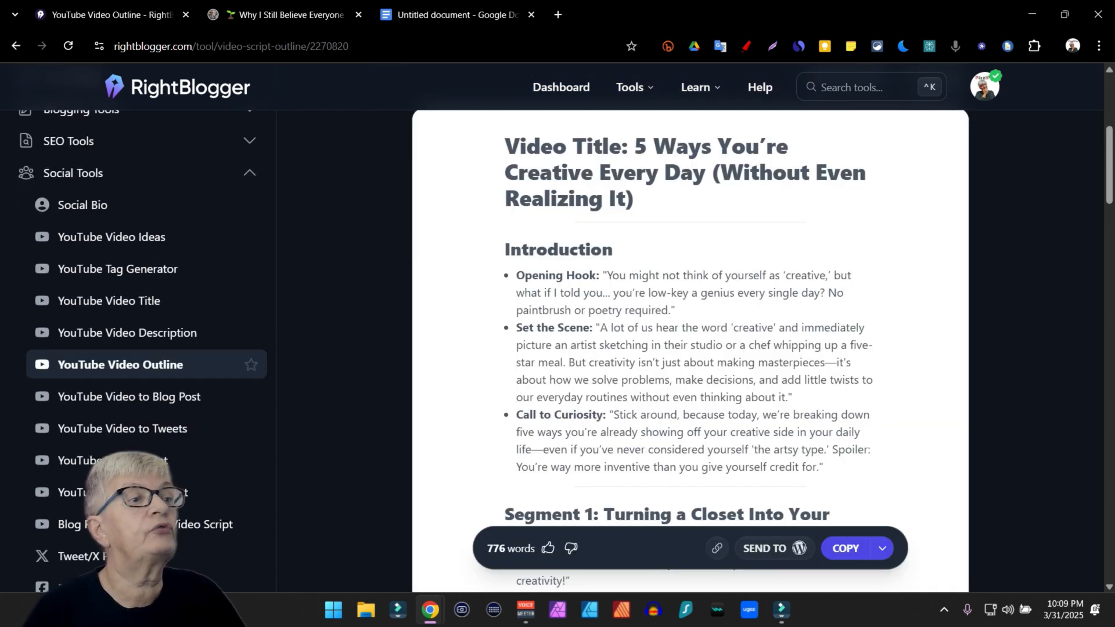
pyautogui.scroll(-1, 689, 349)
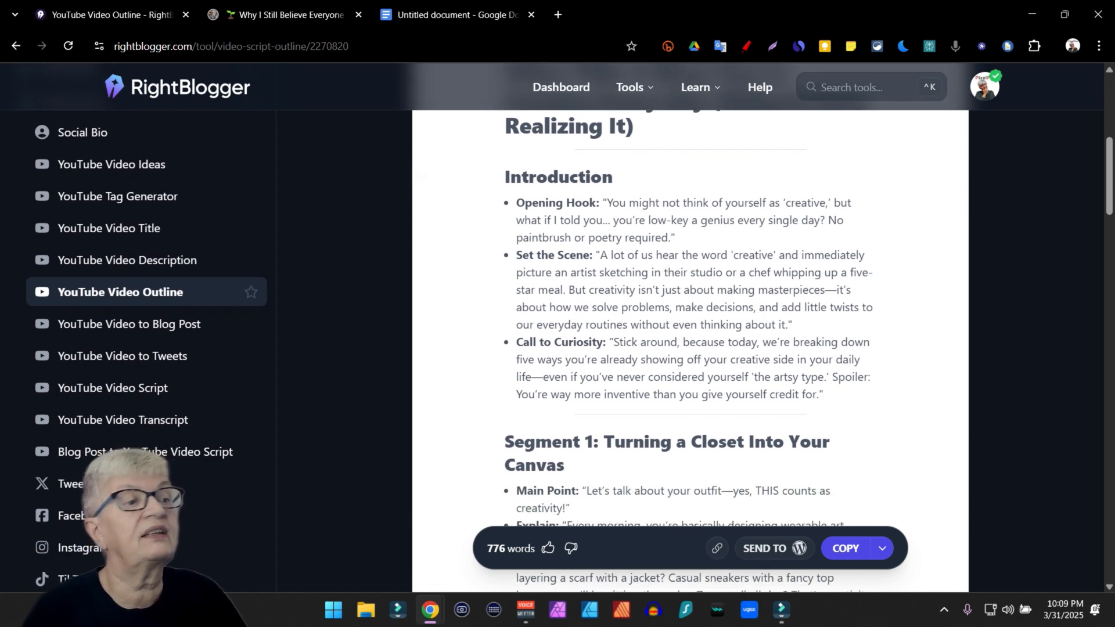
pyautogui.scroll(-3, 690, 348)
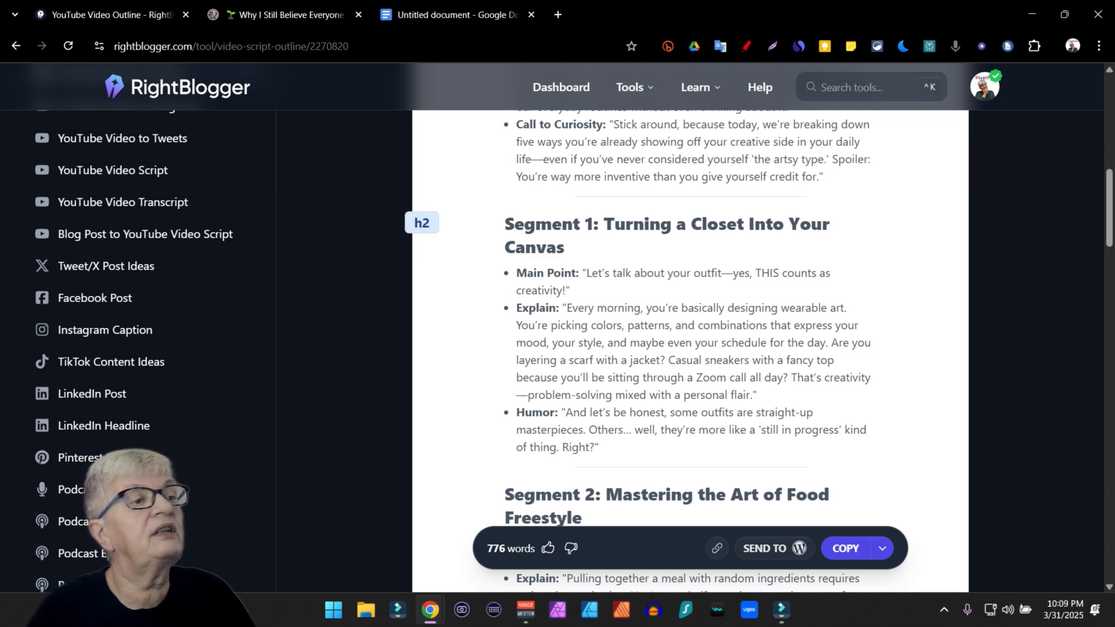
pyautogui.scroll(-5, 690, 348)
pyautogui.scroll(3, 690, 349)
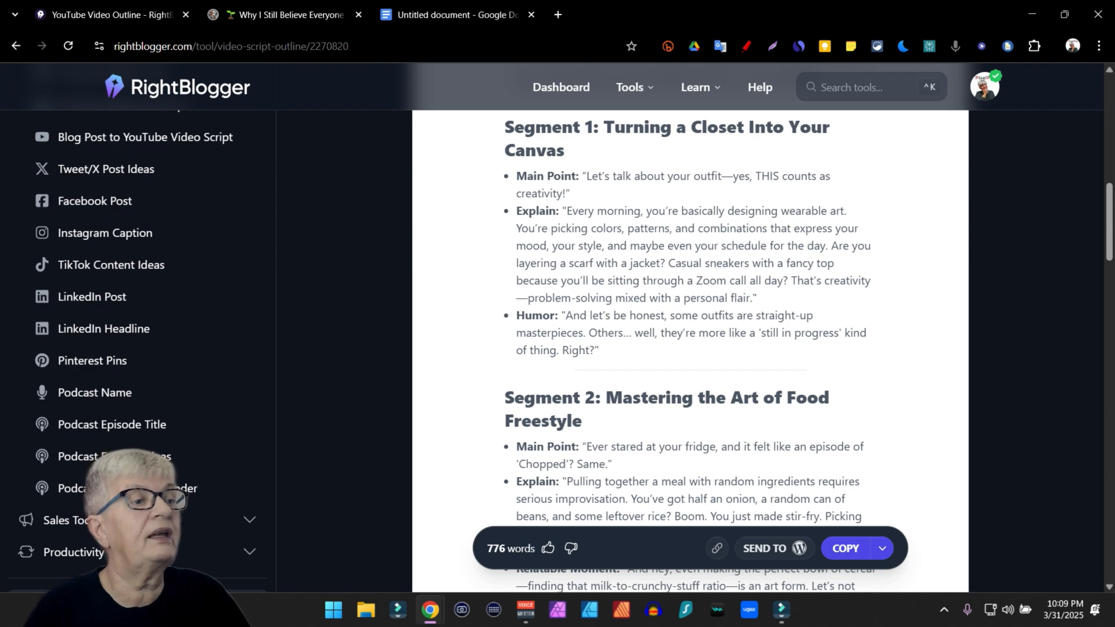
pyautogui.scroll(-3, 689, 349)
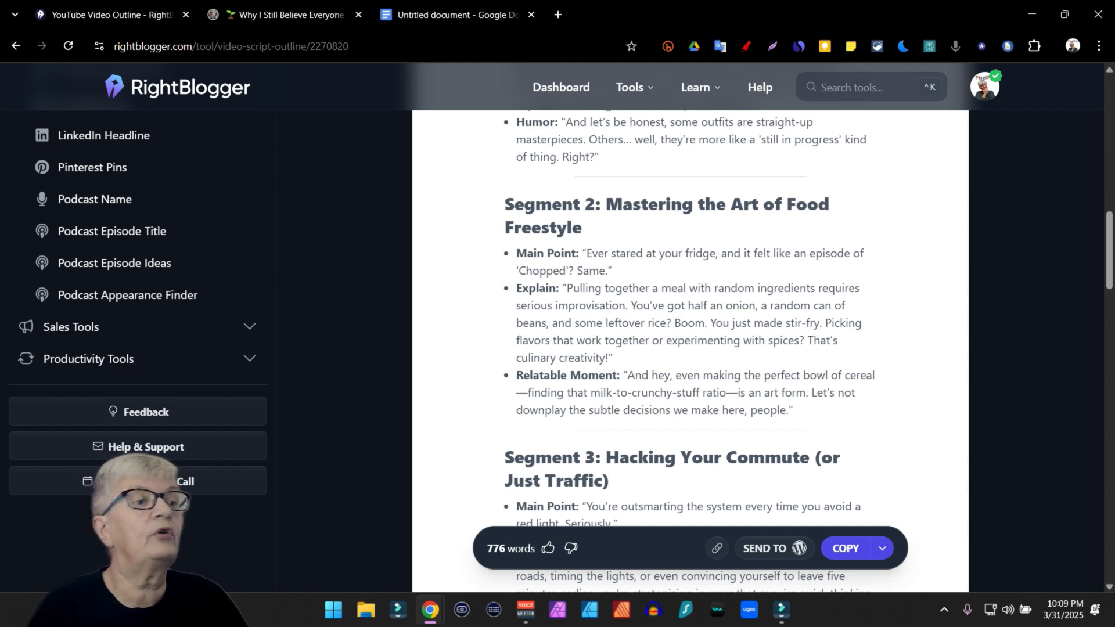
pyautogui.scroll(-5, 557, 348)
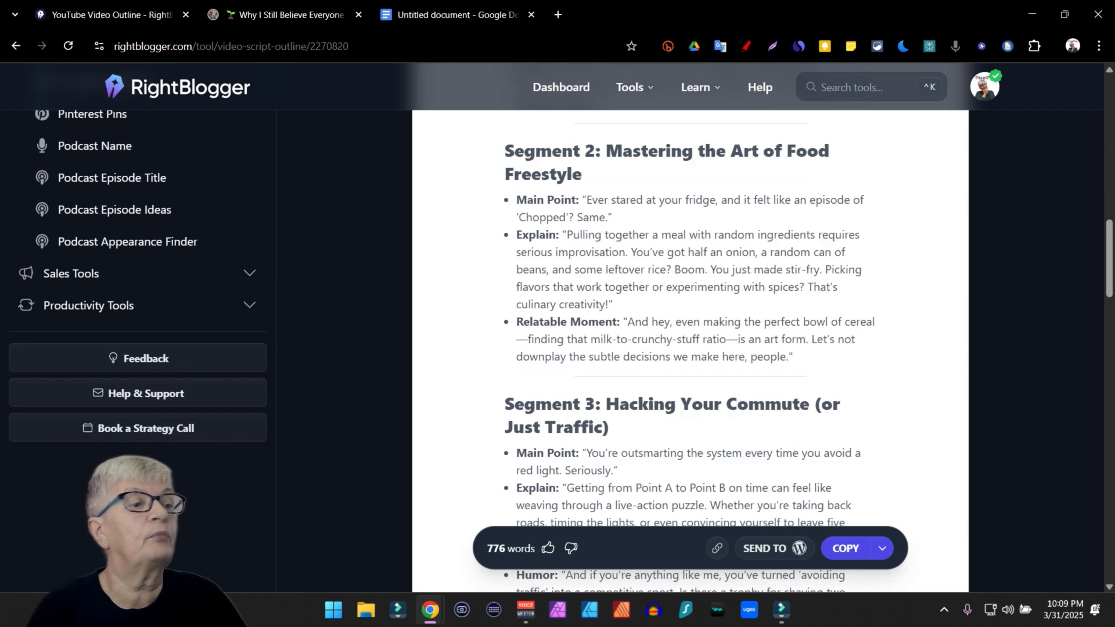
pyautogui.scroll(-10, 689, 349)
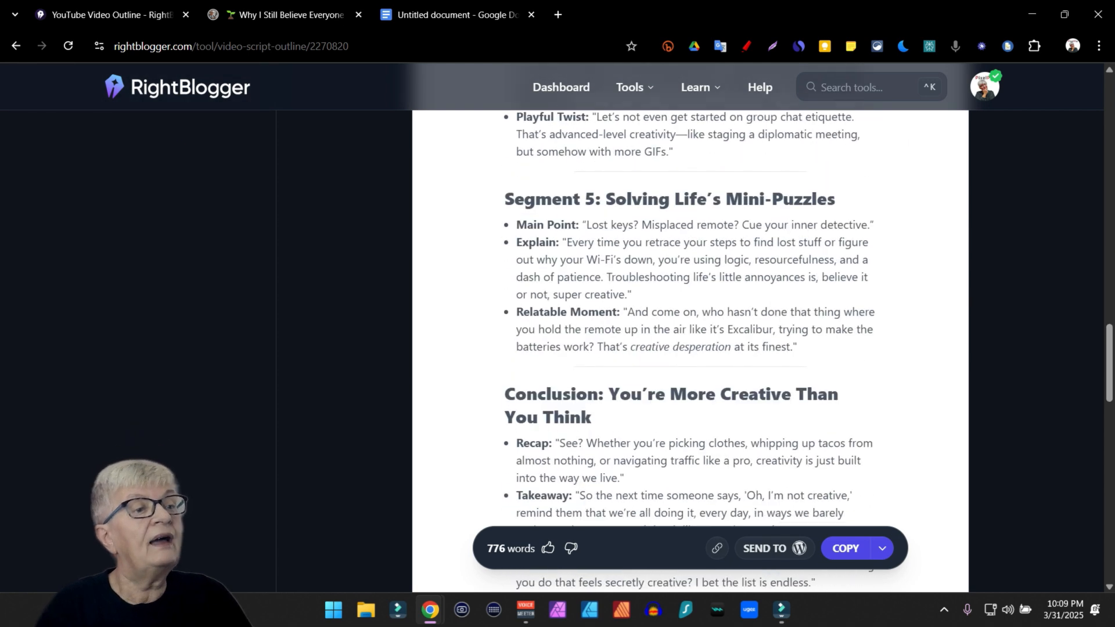
# - Open the YouTube Video to Blog Post tool and copy the share link of PixelPia's YouTube video "Using RightBlogger to Create Blog Posts with Your Own Voice"
pyautogui.scroll(3, 690, 349)
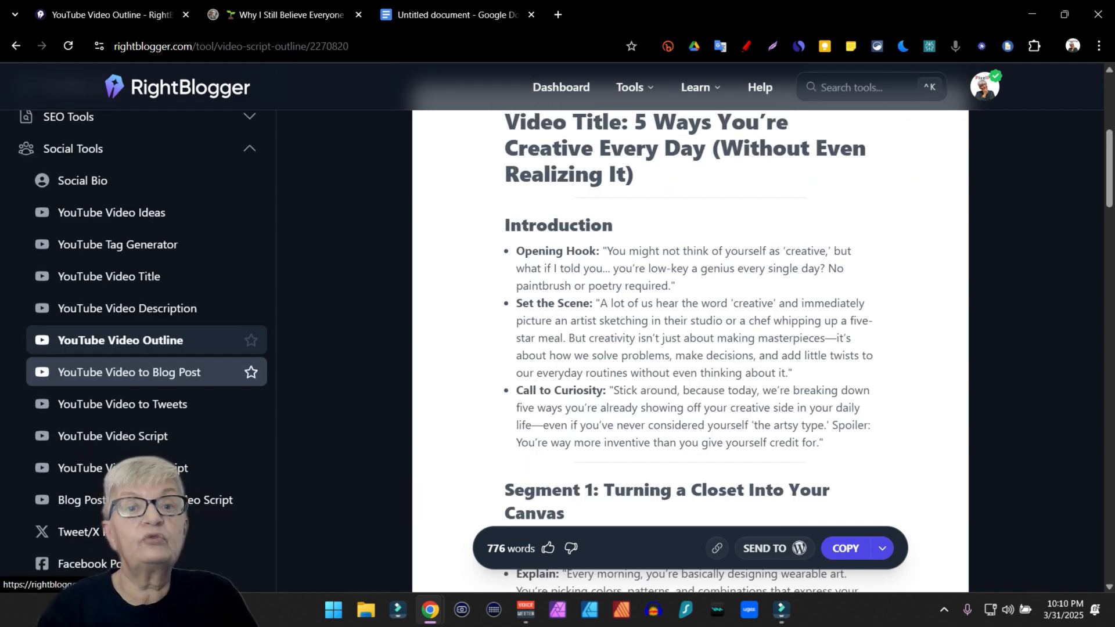
pyautogui.click(129, 373)
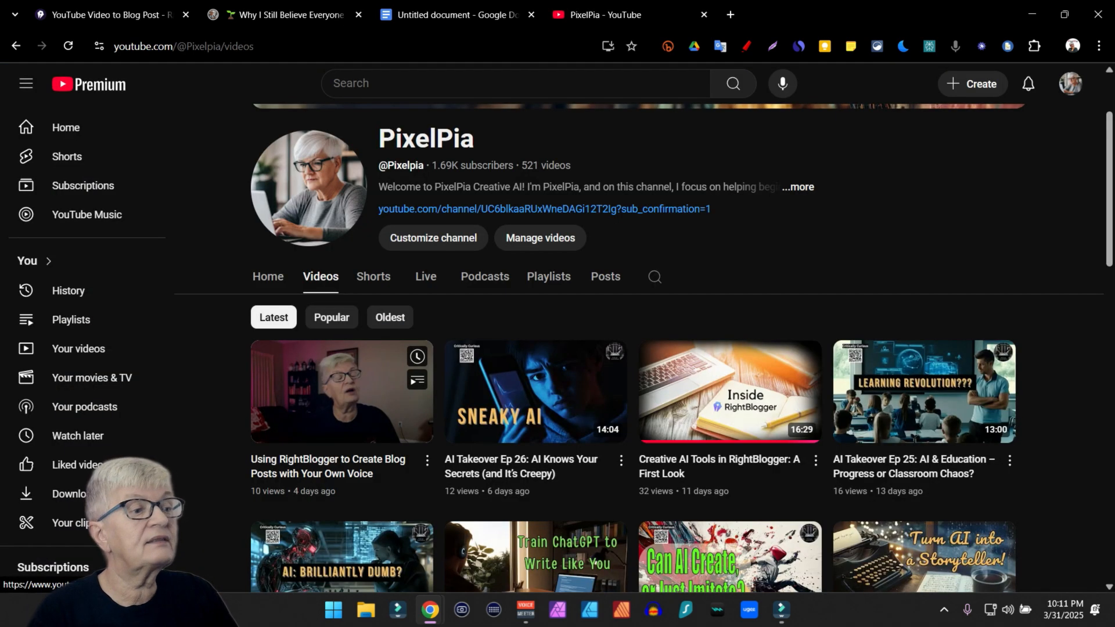
pyautogui.click(427, 460)
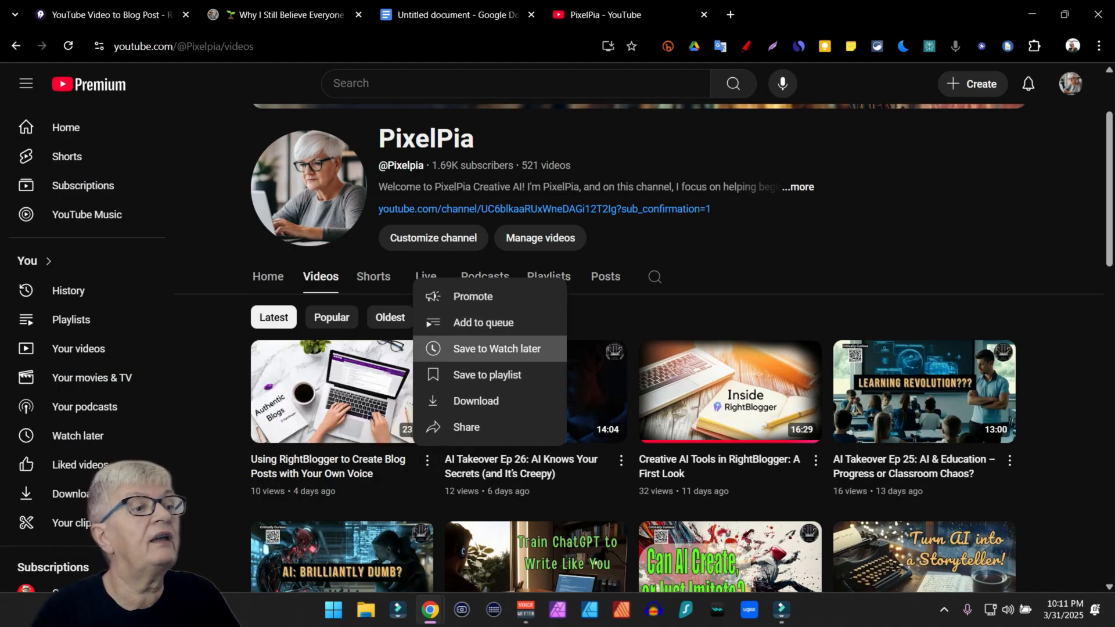
pyautogui.click(467, 427)
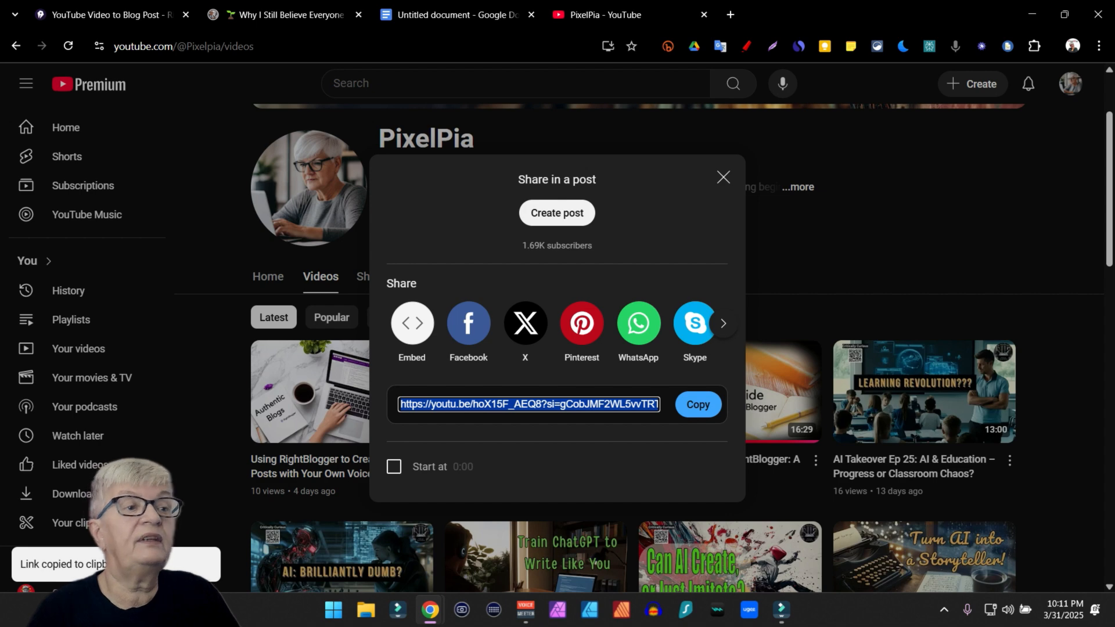
pyautogui.click(723, 177)
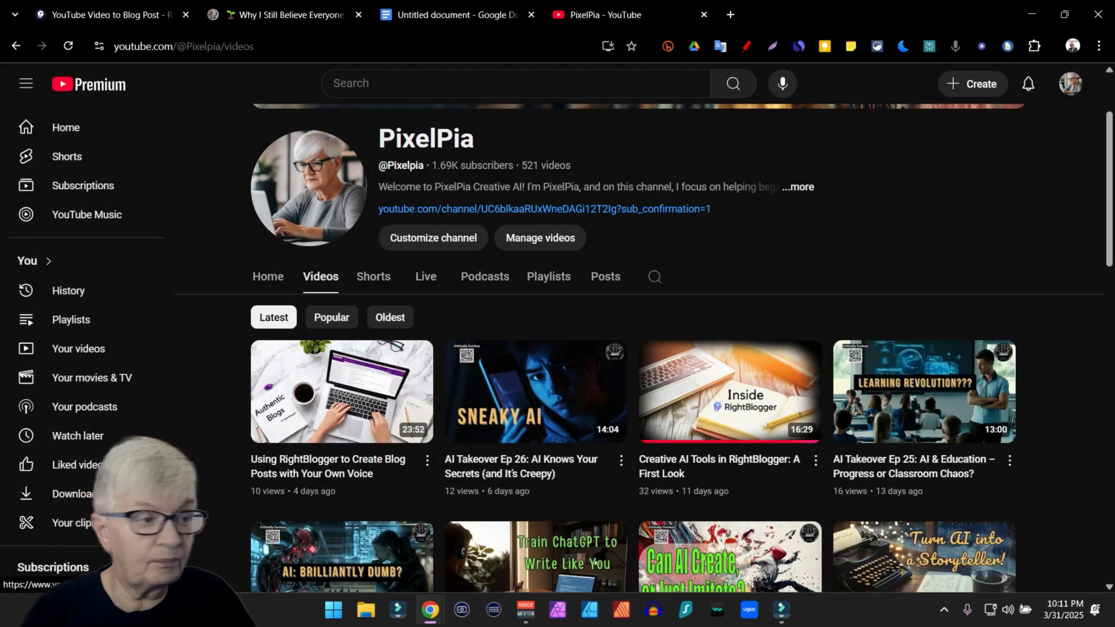
pyautogui.click(110, 15)
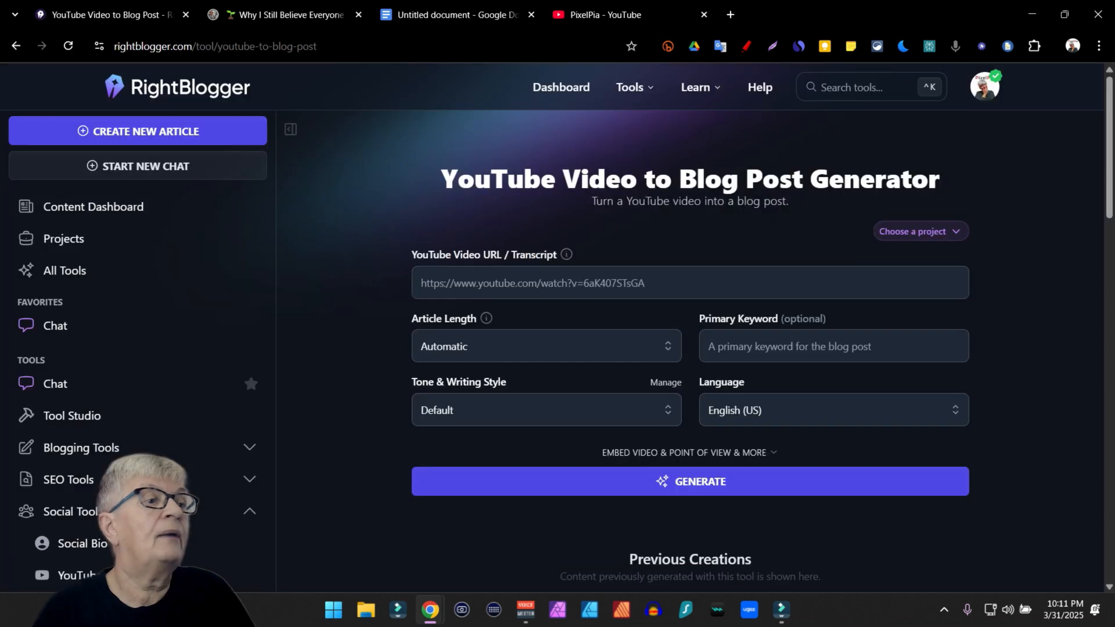
pyautogui.click(581, 283)
pyautogui.write('https://youtu.be/hoX15F_AEQ8?si=gCobJMF2WL5vvTRT')
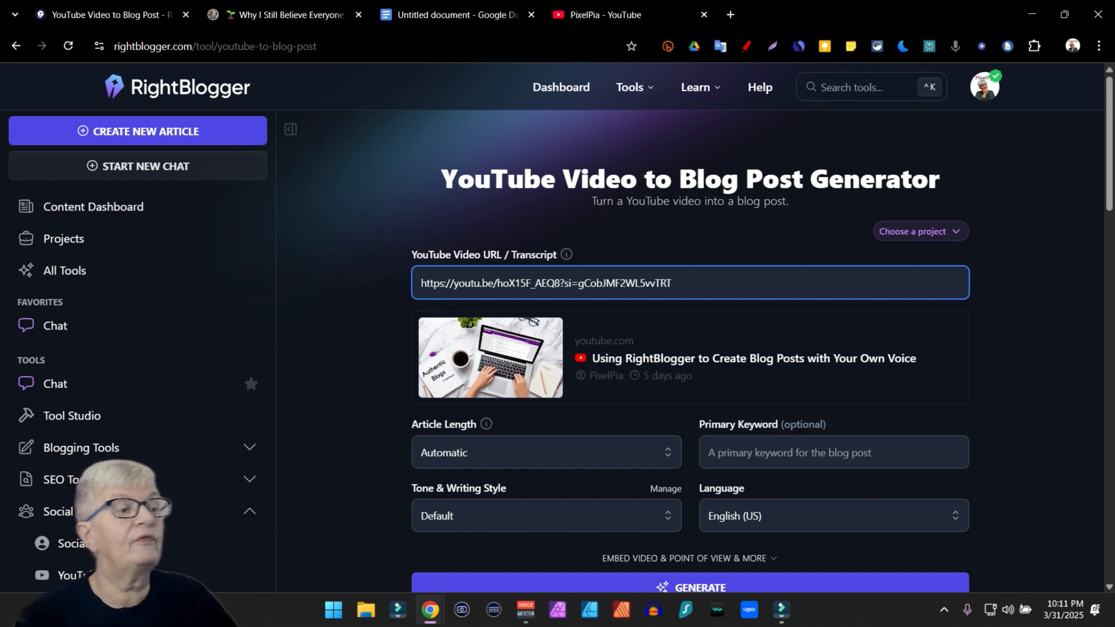
# - Set the article length to Medium-form and the primary keyword to "rightblogger, blog post, your own vpice"
pyautogui.click(545, 452)
pyautogui.click(472, 366)
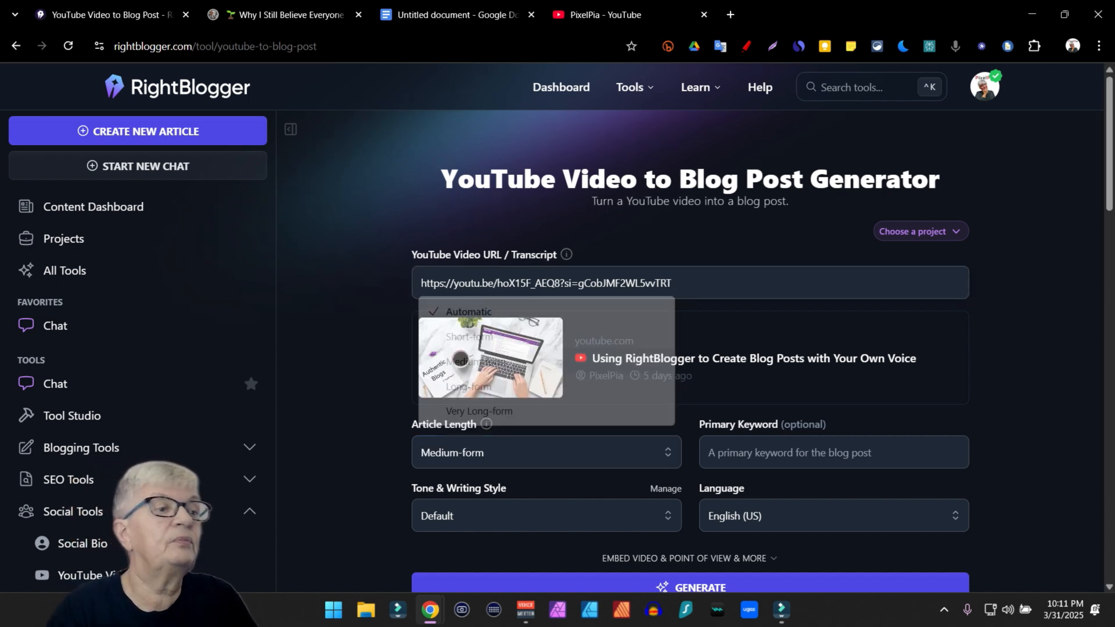
pyautogui.write('rightb')
pyautogui.write('l')
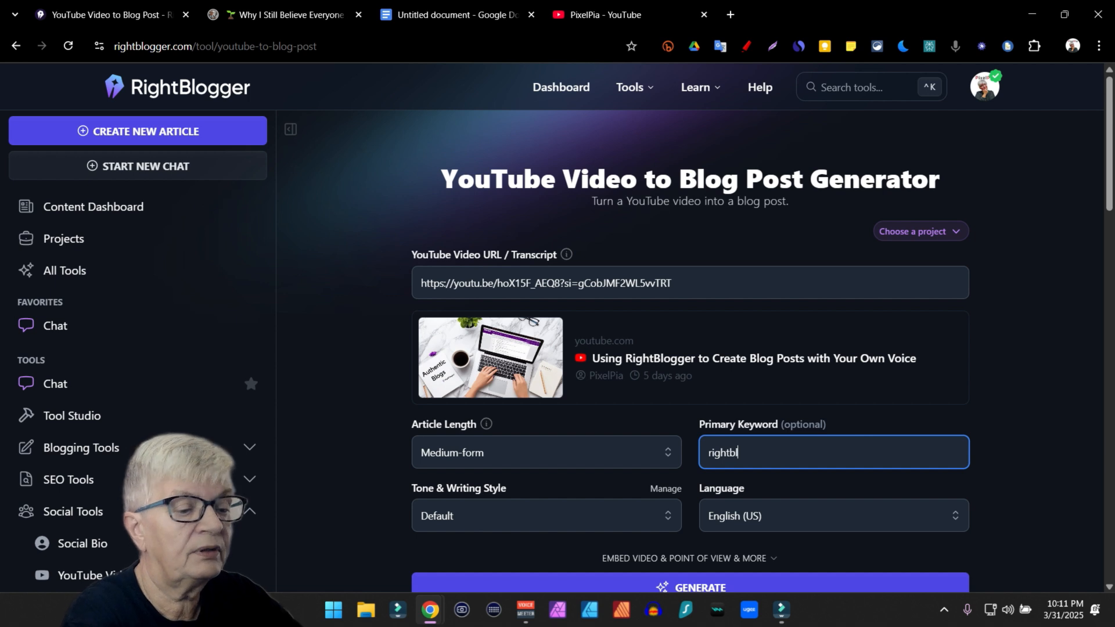
pyautogui.write('ogger, blog post, your own vpice')
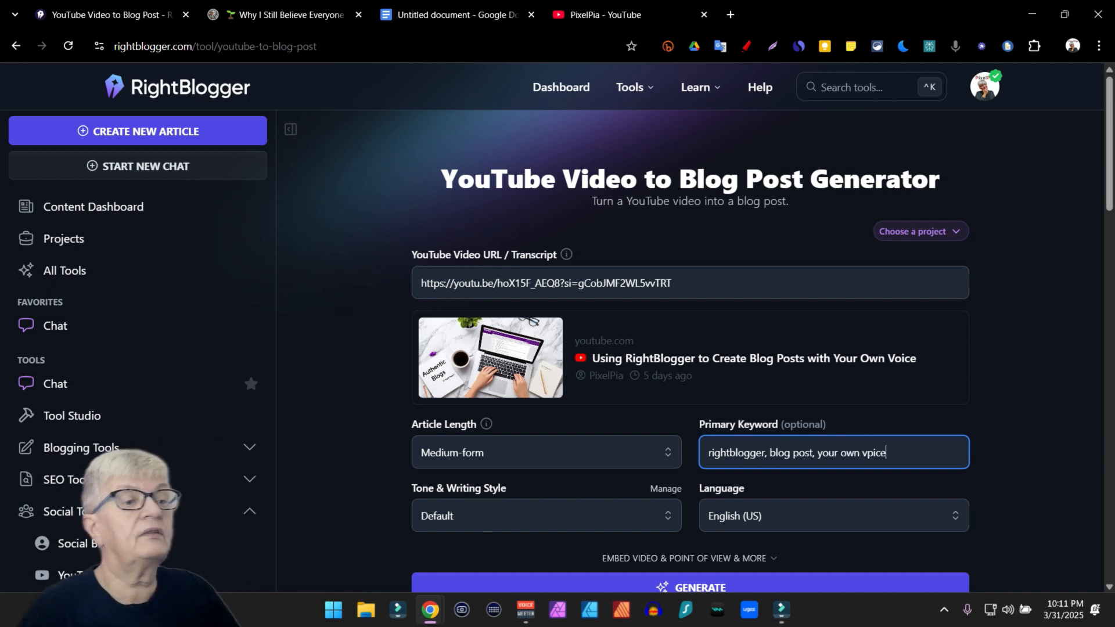
# - Set the blog post's tone and writing style to PixelPia and its point of view to First Person (I)
pyautogui.scroll(-2, 690, 348)
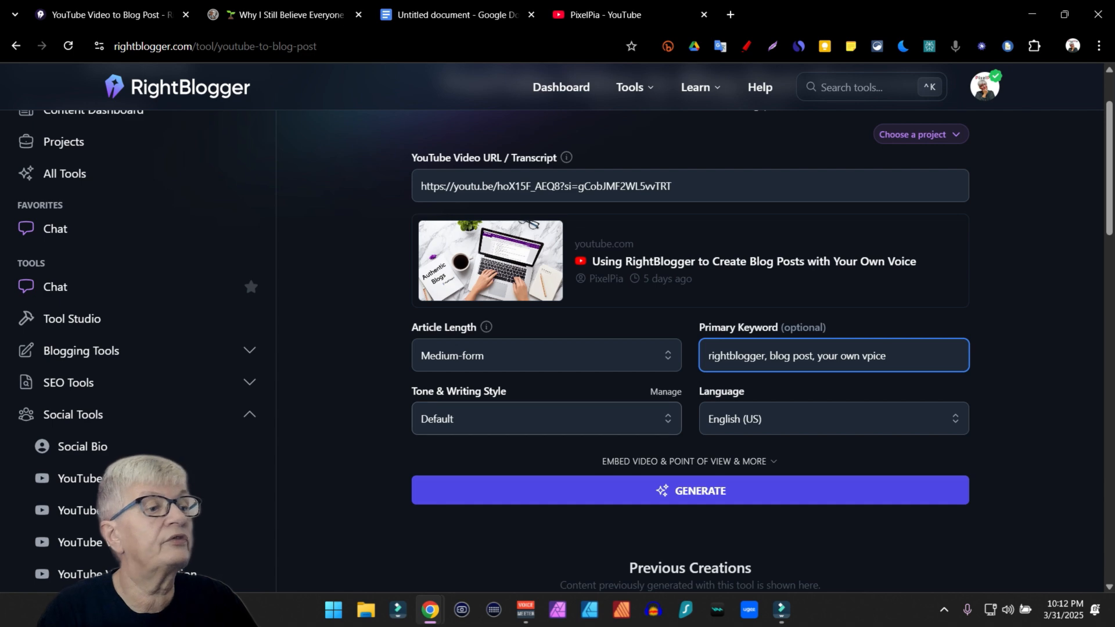
pyautogui.click(441, 418)
pyautogui.click(453, 312)
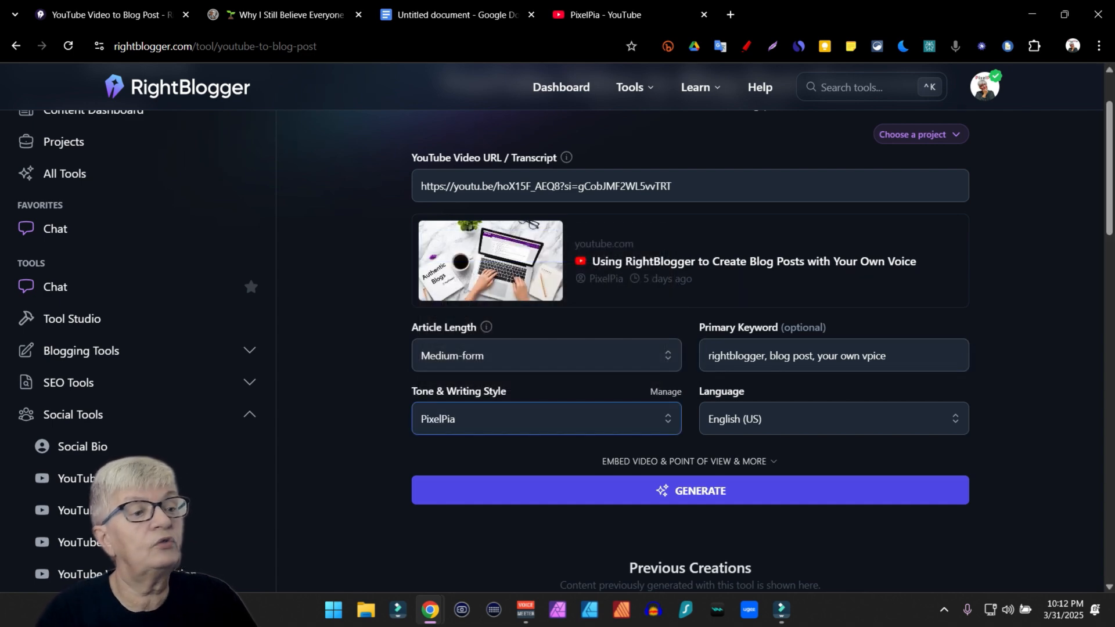
pyautogui.click(453, 453)
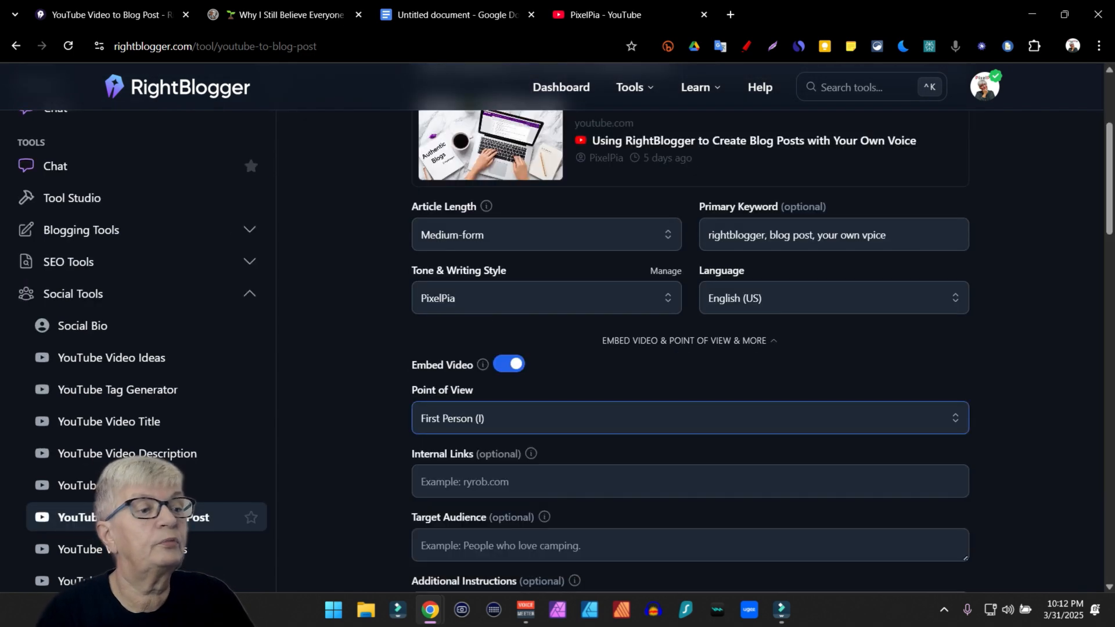
# - Set the target audience to "beginners" and raise the creativity level to More creative
pyautogui.scroll(-2, 453, 450)
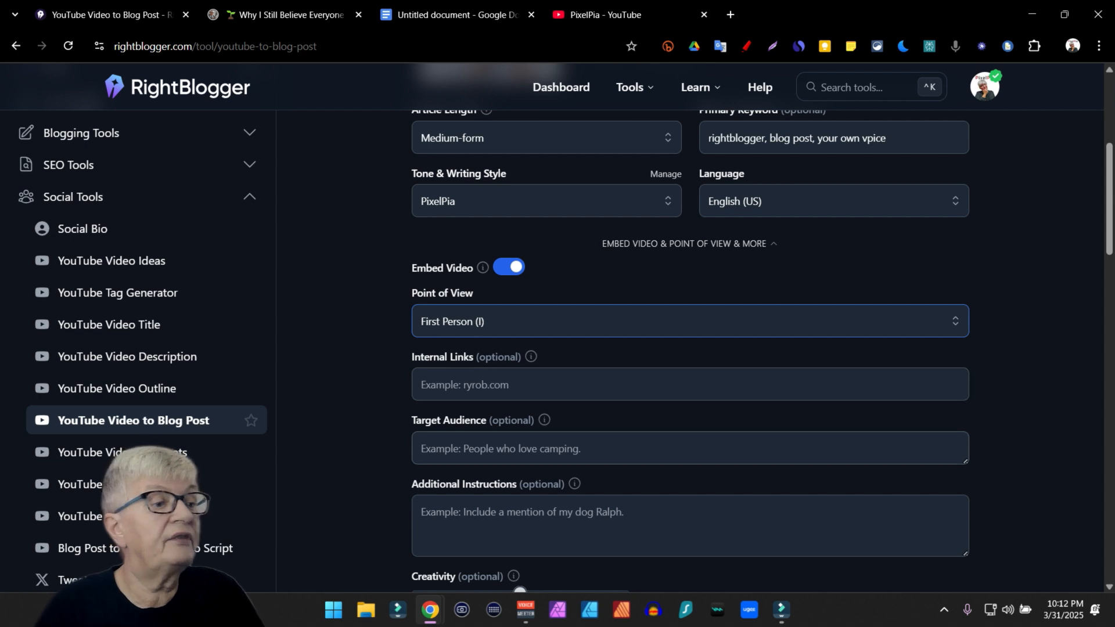
pyautogui.click(453, 448)
pyautogui.write('beginners')
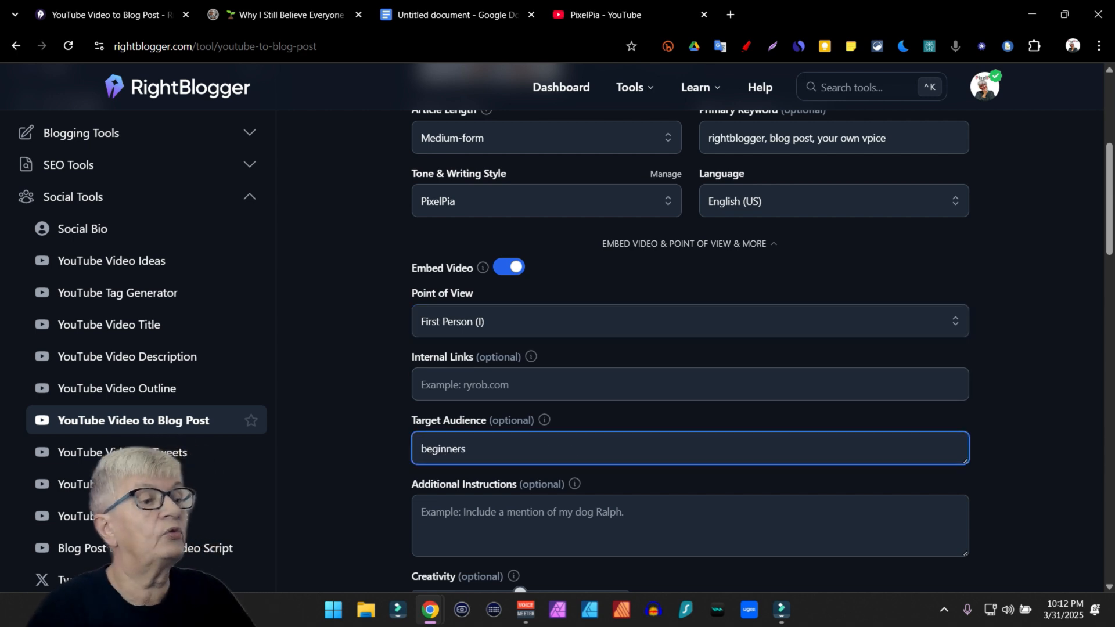
pyautogui.scroll(-3, 689, 349)
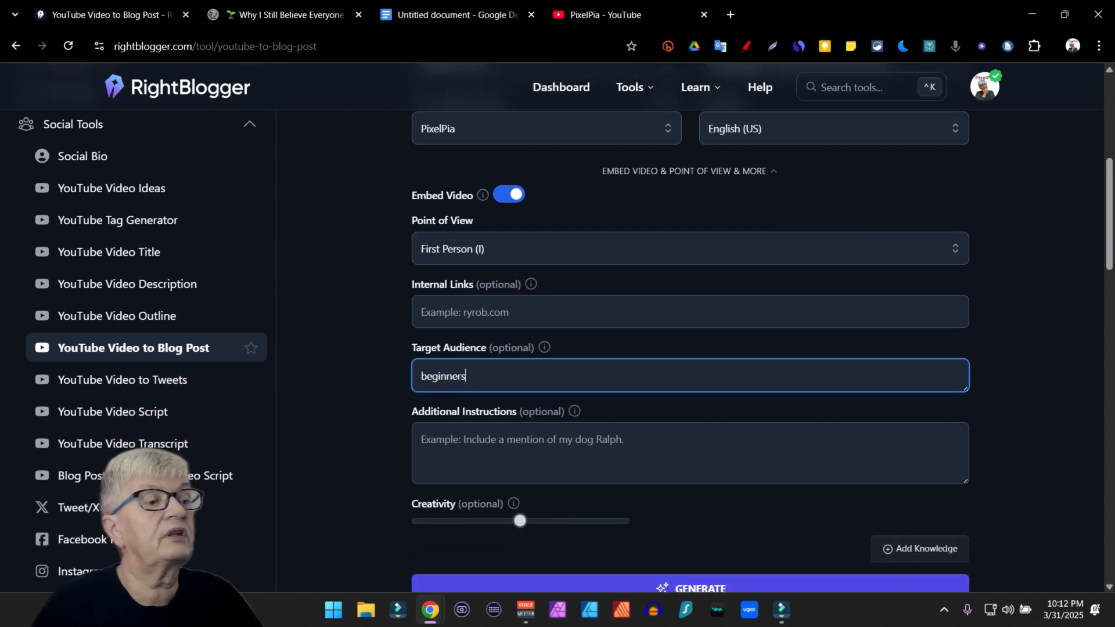
pyautogui.moveTo(520, 425); pyautogui.dragTo(596, 425)
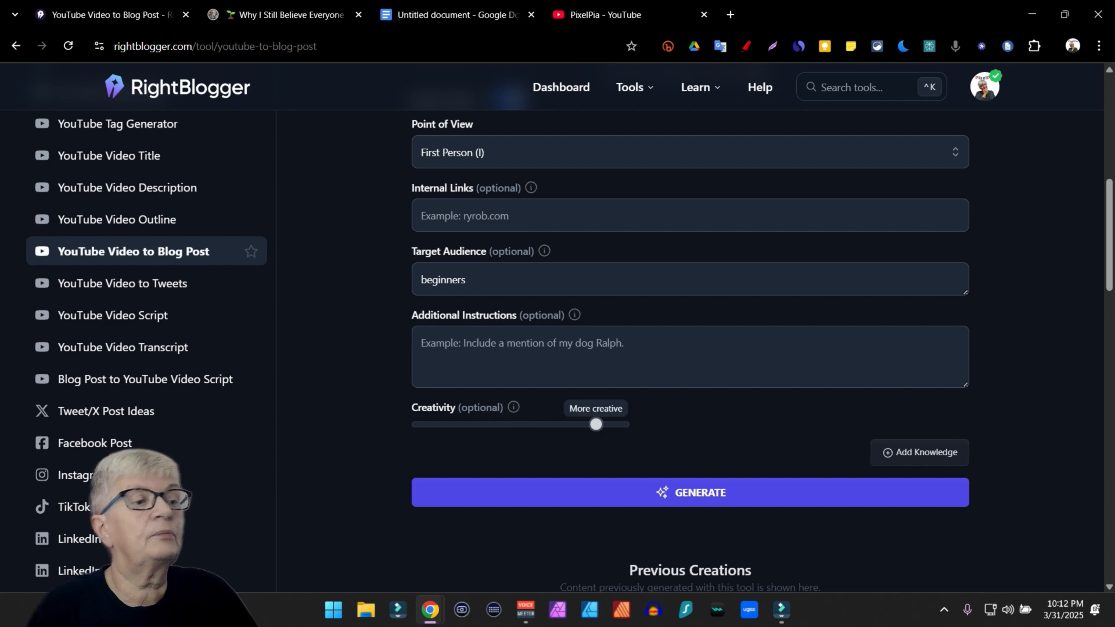
# - Generate the blog post from the video and check its introduction and embedded video against the source on the YouTube channel
pyautogui.click(690, 493)
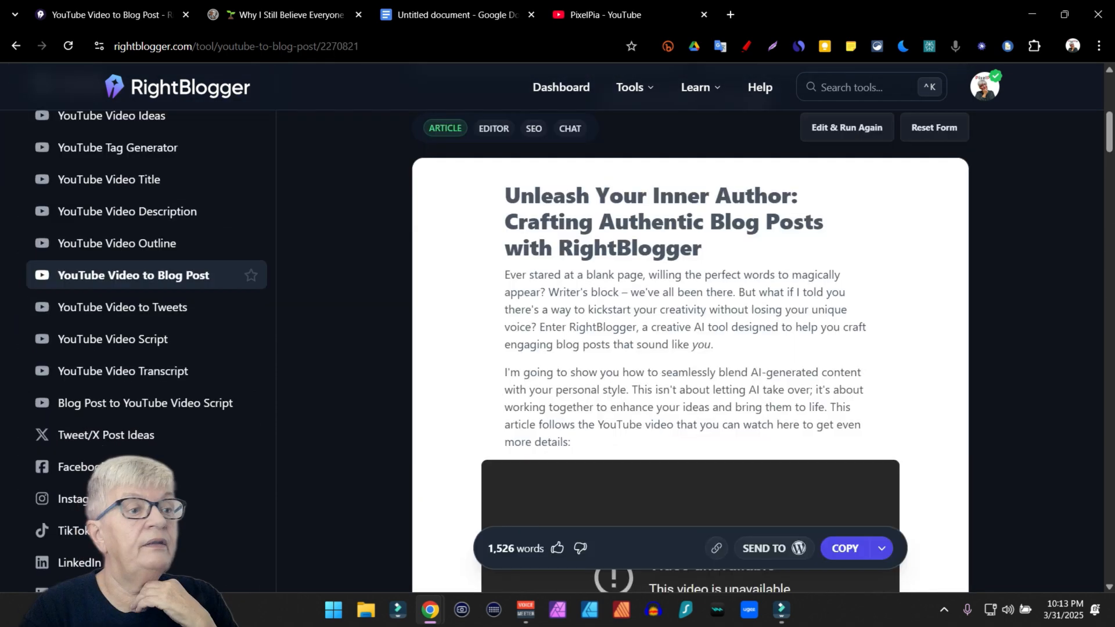
pyautogui.scroll(-4, 690, 349)
pyautogui.scroll(3, 690, 348)
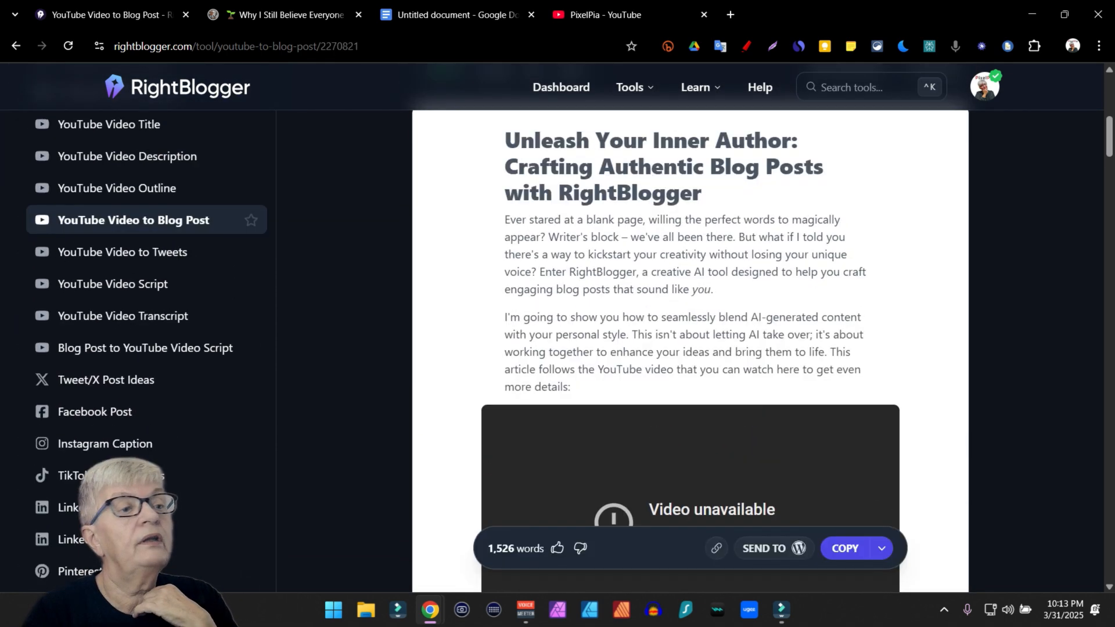
pyautogui.scroll(-4, 690, 348)
pyautogui.scroll(5, 690, 348)
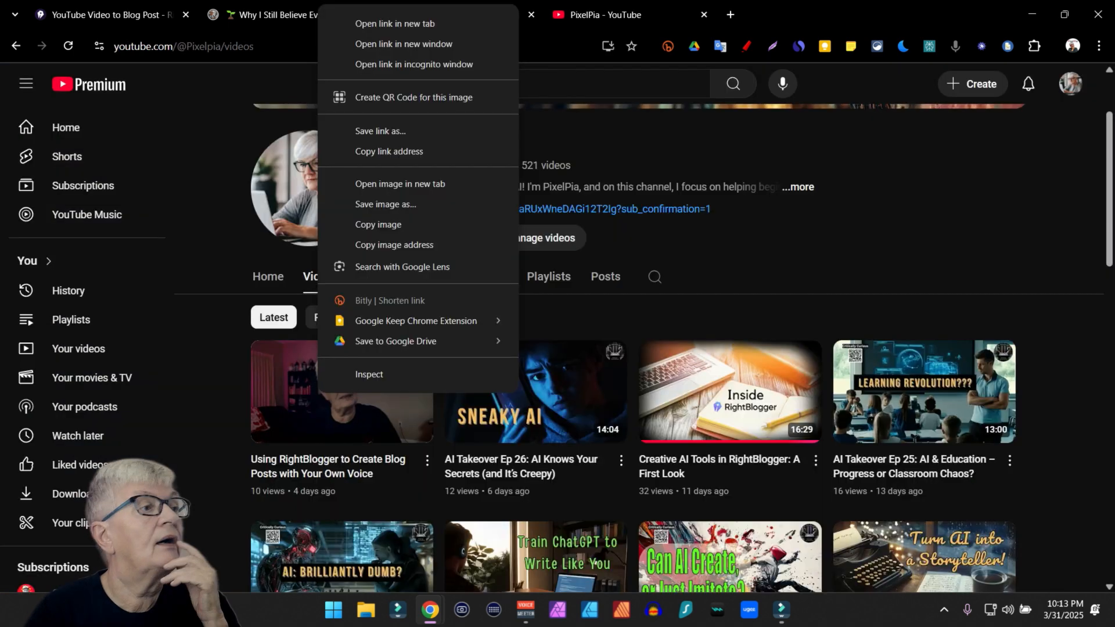
pyautogui.press('Escape')
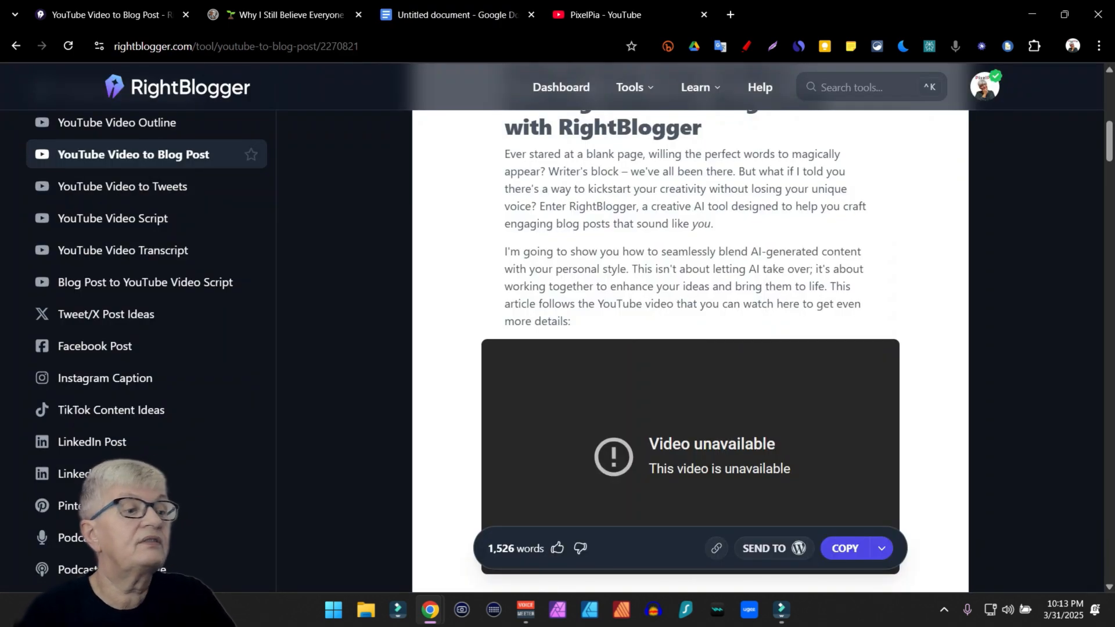
# - Read through the generated blog post's sections, from the blogging tools to the Sven and Smart Suggest parts
pyautogui.scroll(-12, 690, 348)
pyautogui.scroll(-15, 690, 349)
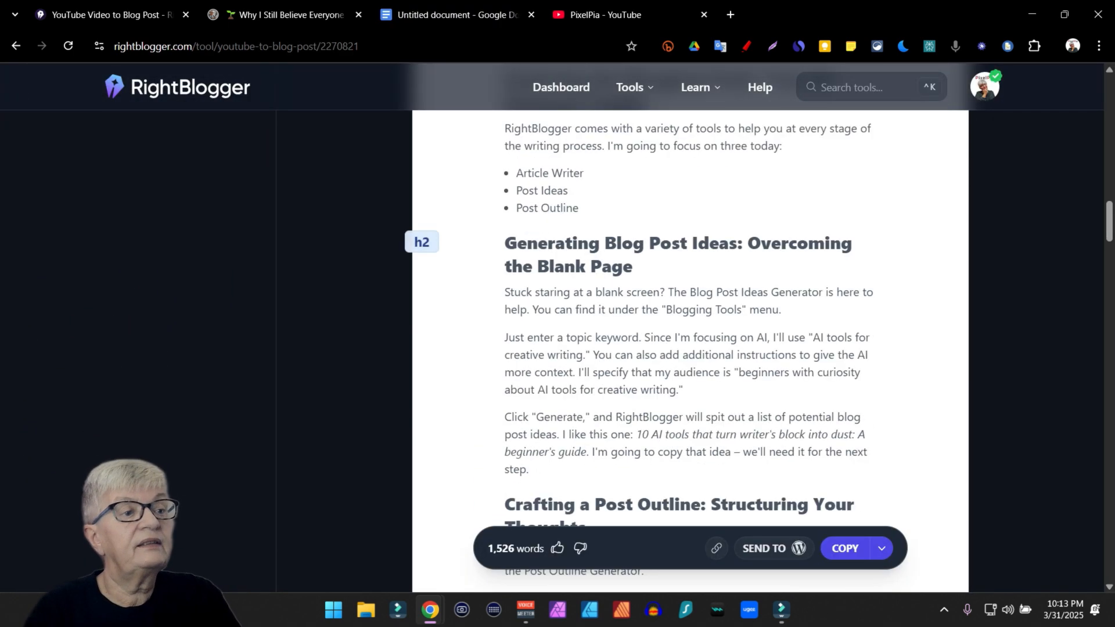
pyautogui.scroll(-15, 690, 348)
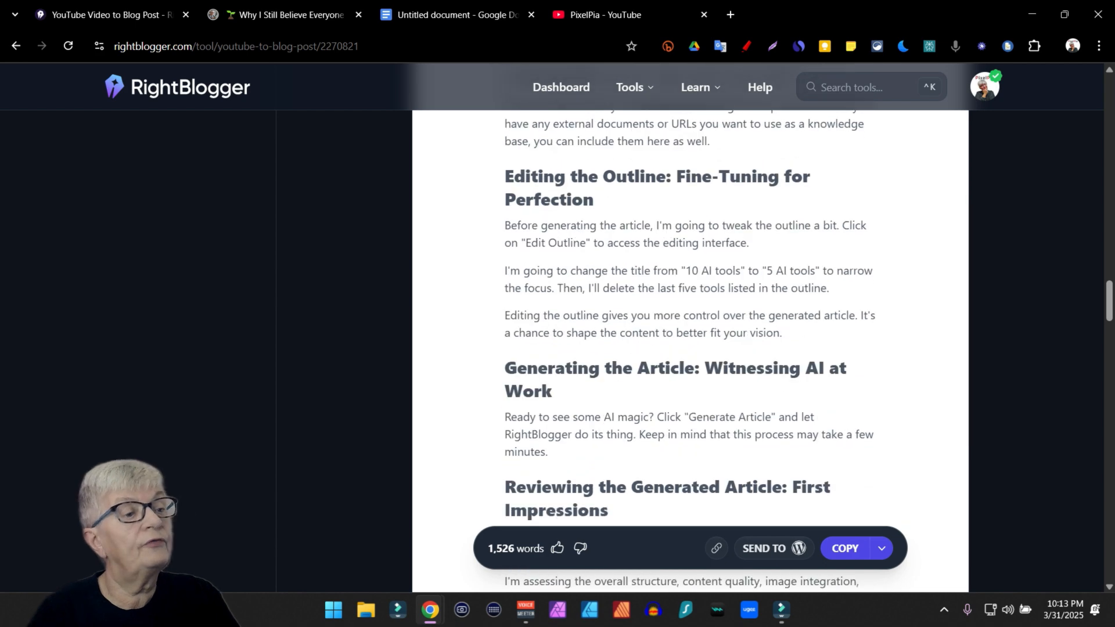
pyautogui.scroll(-5, 690, 348)
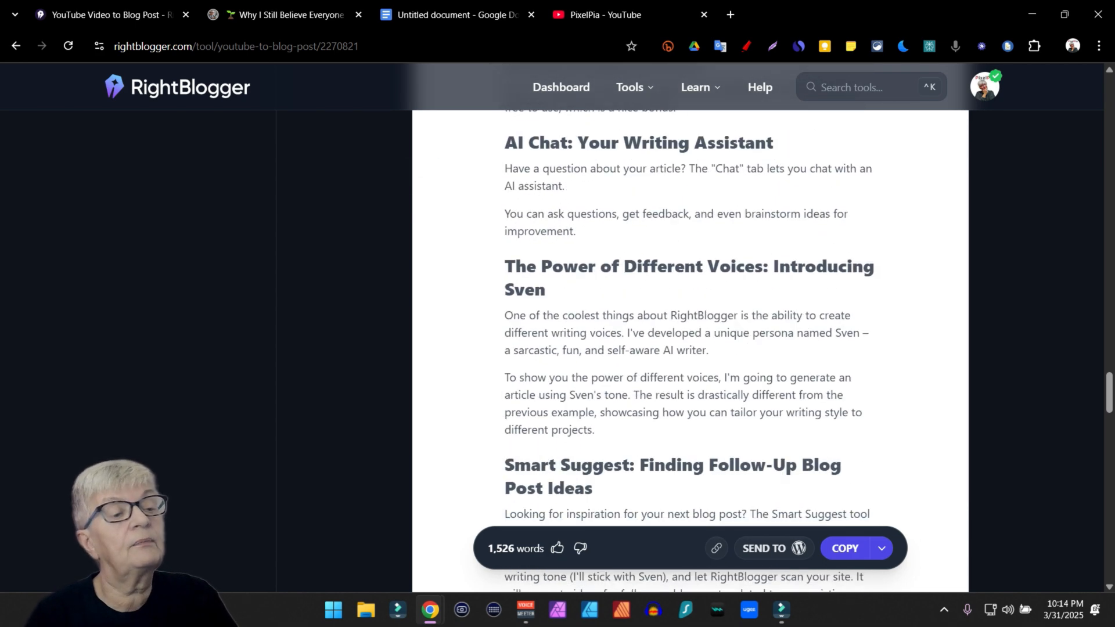
pyautogui.scroll(13, 690, 348)
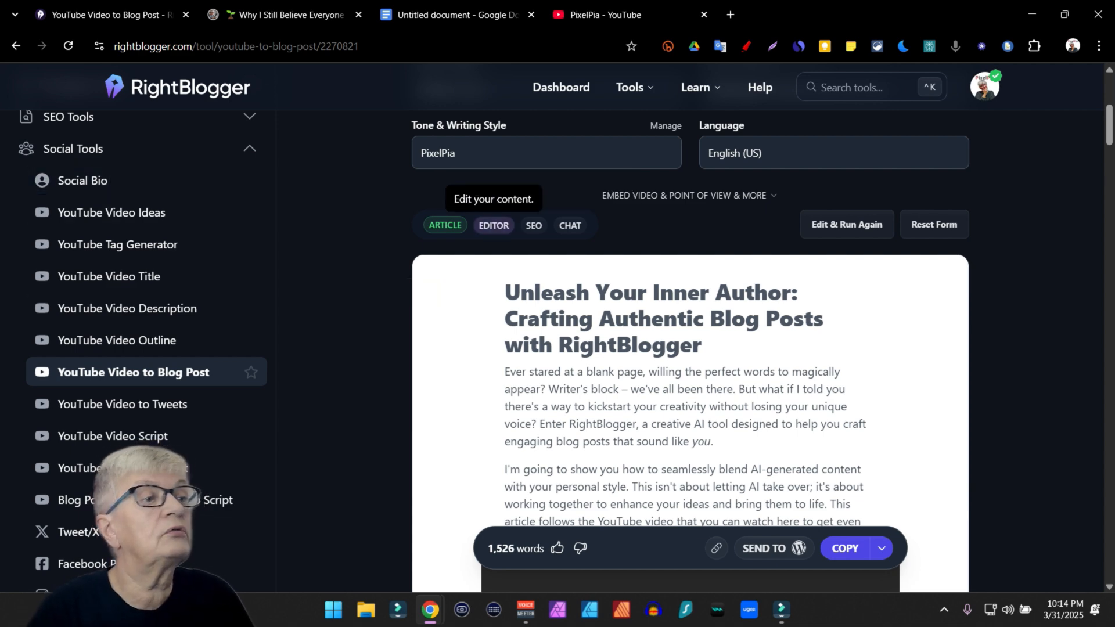
# - Open the generated blog post in the editor and look over its project setup and blogging tools sections
pyautogui.click(494, 225)
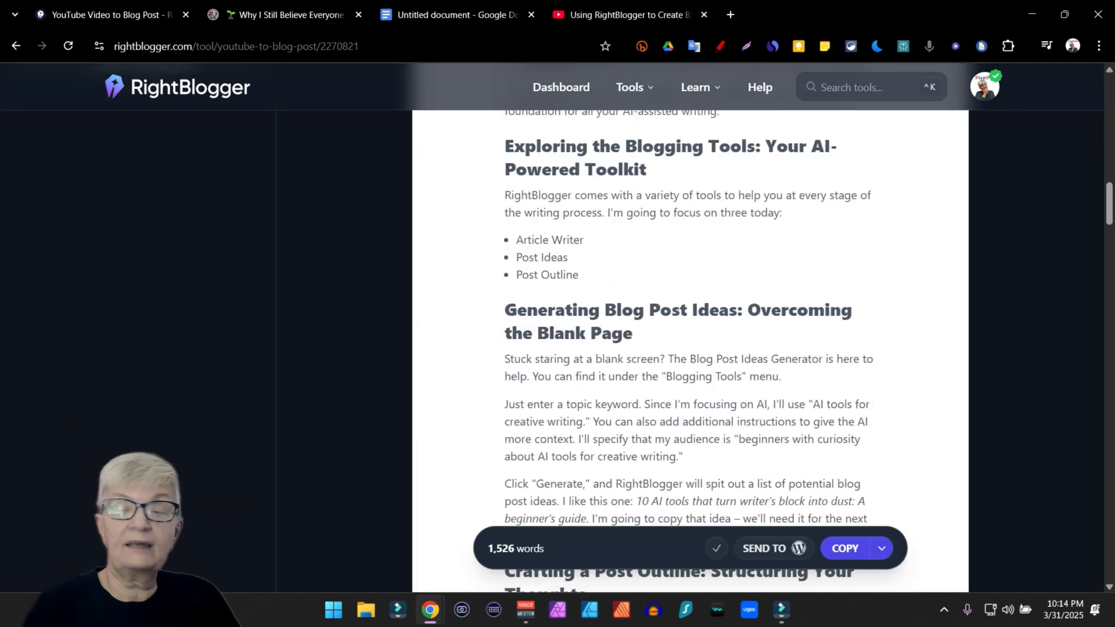
pyautogui.scroll(-2, 690, 349)
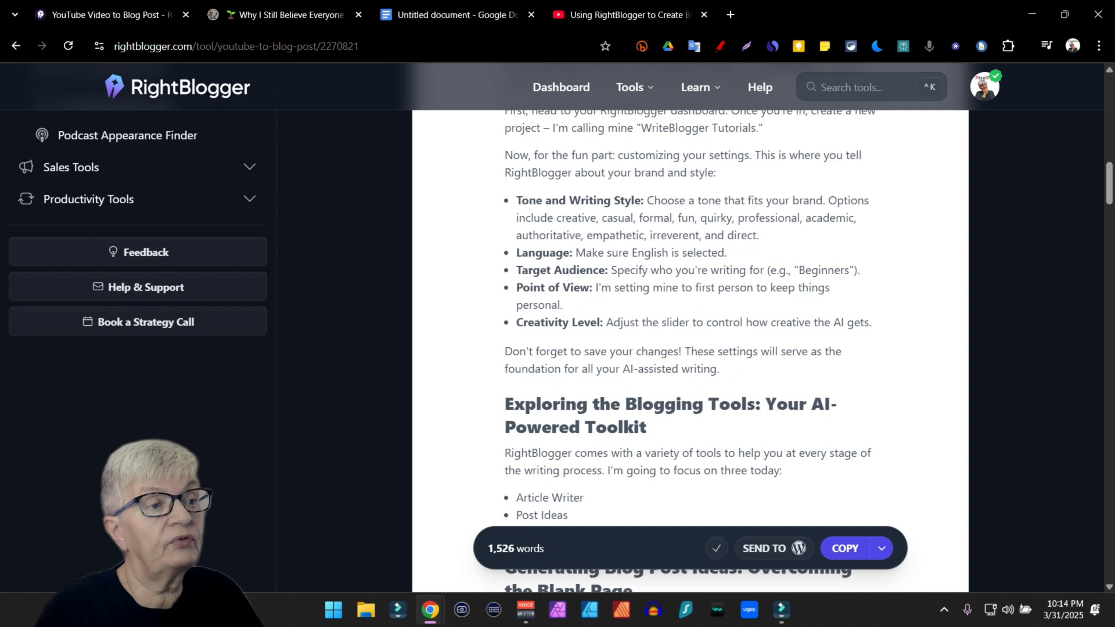
pyautogui.scroll(3, 717, 401)
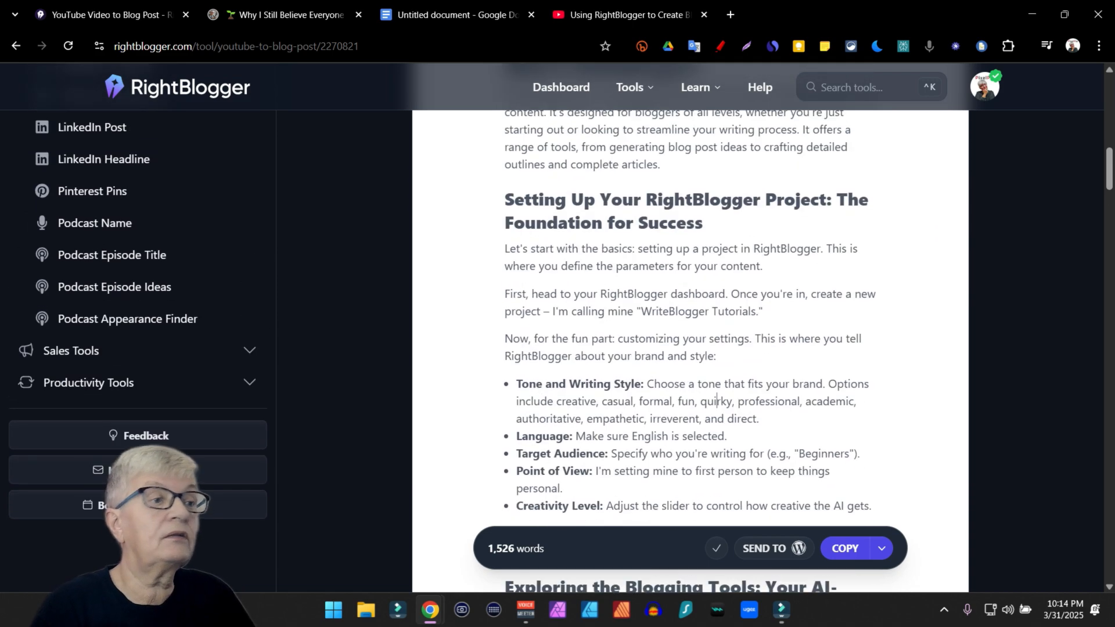
pyautogui.scroll(10, 717, 401)
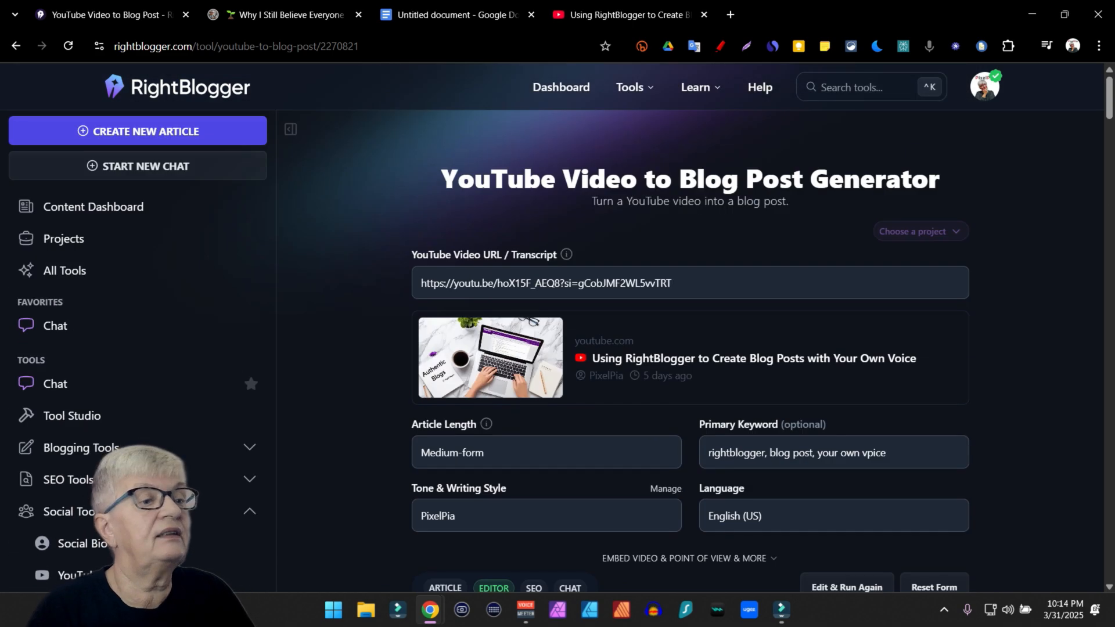
pyautogui.scroll(3, 690, 377)
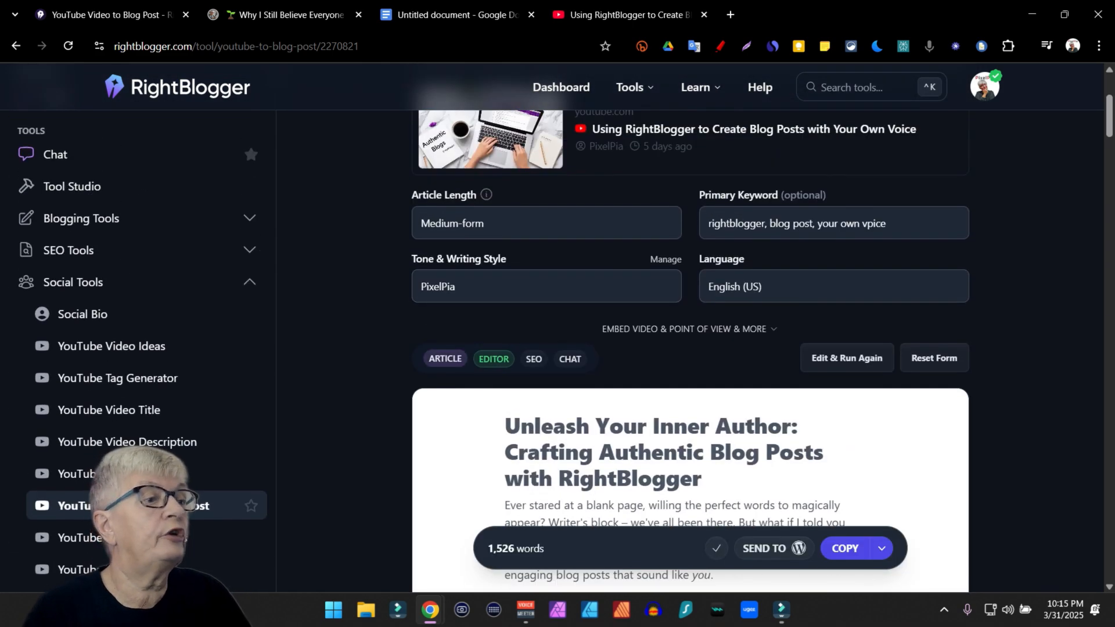
# - Review the blog post's SEO suggestions for meta title, meta description and permalink, and return to the article view
pyautogui.click(445, 358)
pyautogui.scroll(-1, 651, 444)
pyautogui.scroll(1, 650, 445)
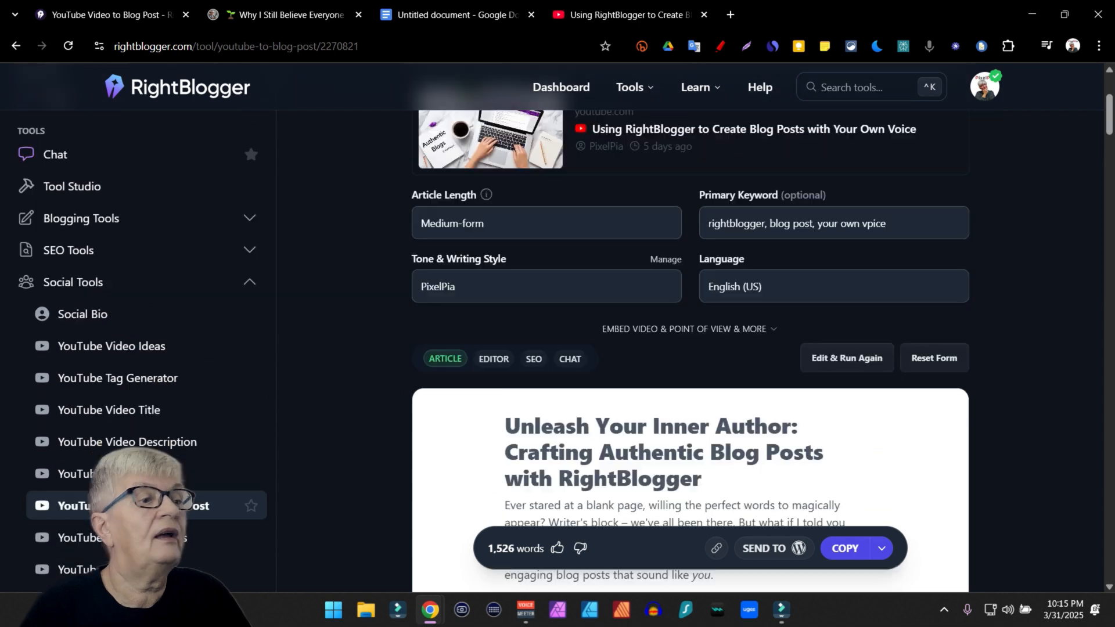
pyautogui.click(534, 359)
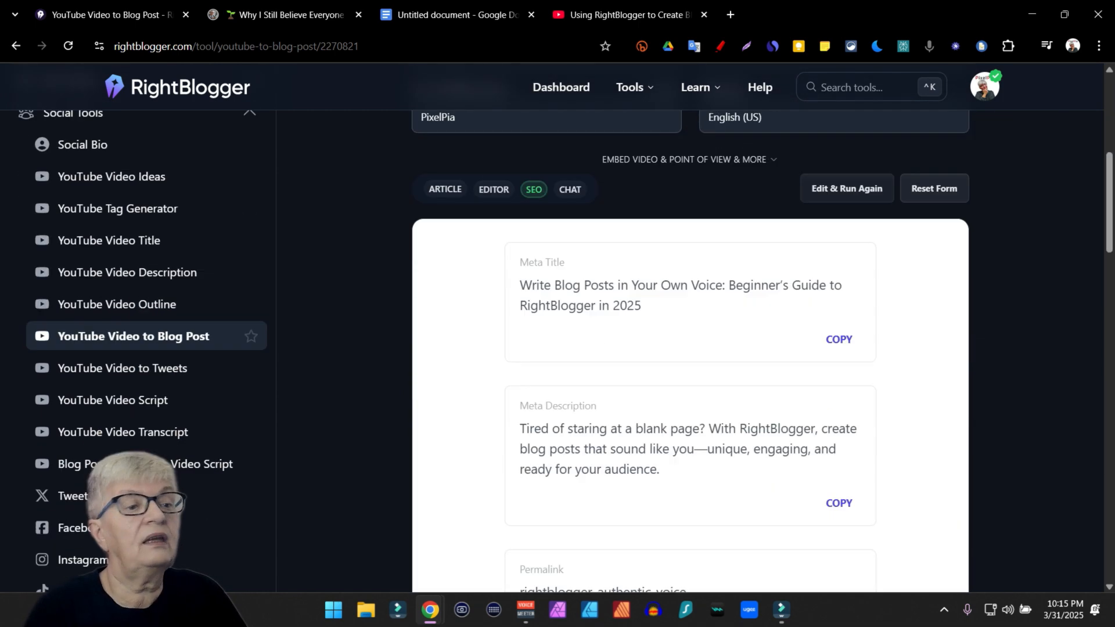
pyautogui.scroll(2, 690, 418)
pyautogui.scroll(2, 689, 349)
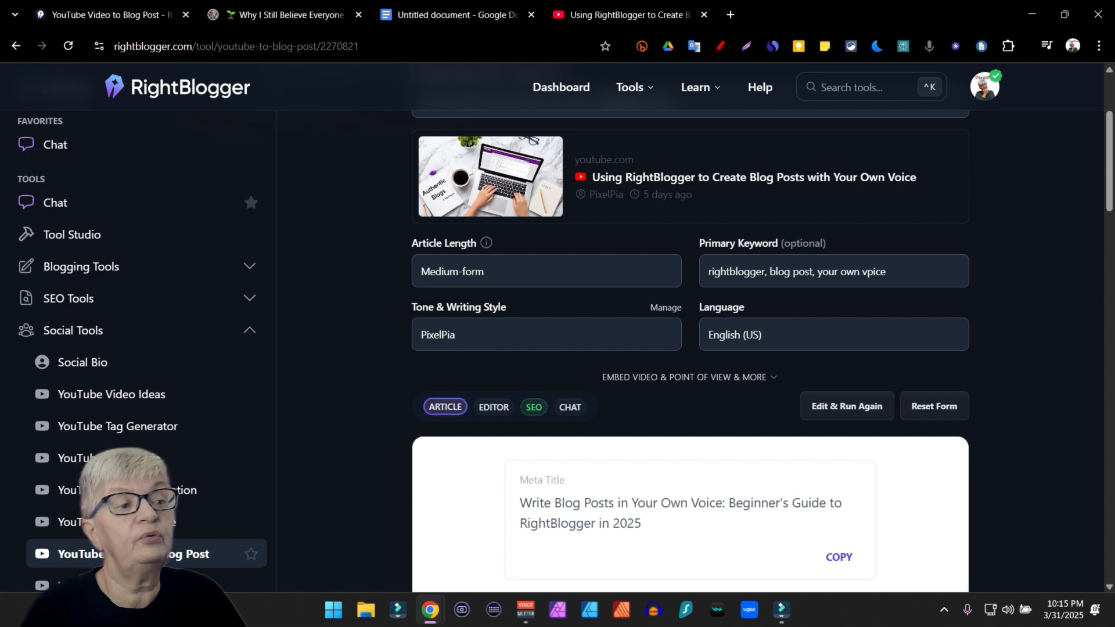
pyautogui.click(444, 406)
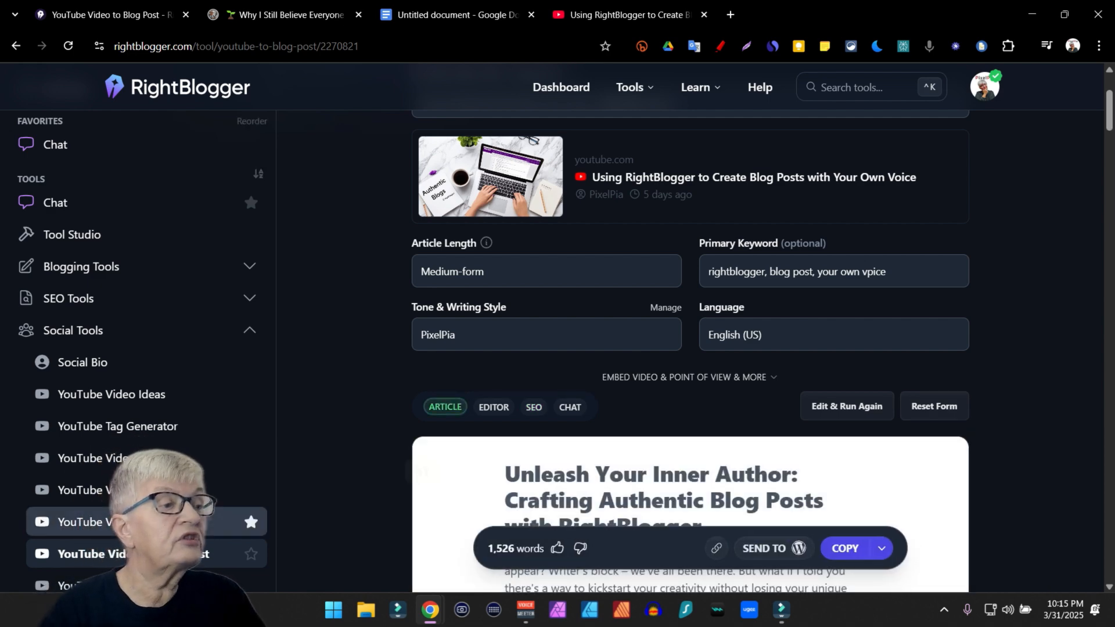
# - Look over the article's introduction, embedded video and "What is WriteBlogger?" section once more
pyautogui.scroll(-3, 251, 426)
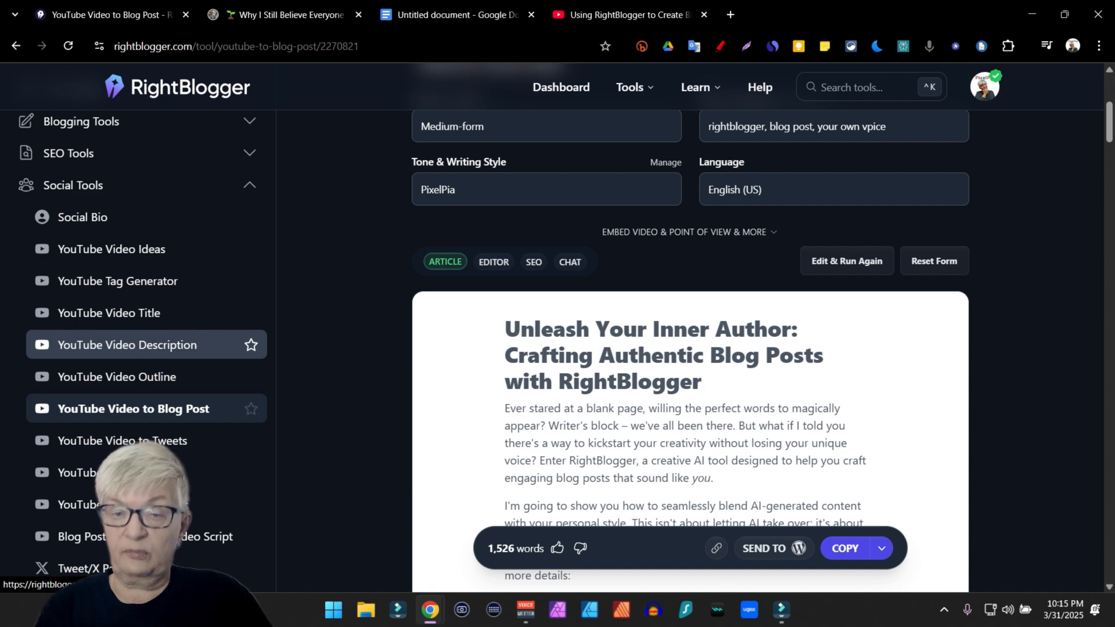
pyautogui.scroll(-8, 145, 325)
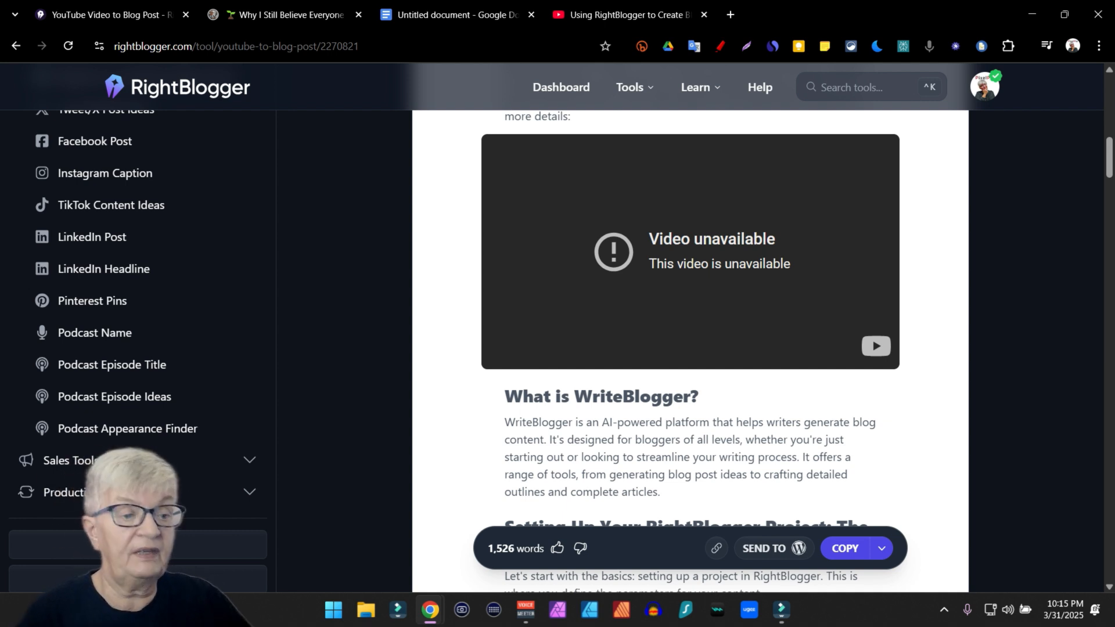
pyautogui.scroll(8, 145, 184)
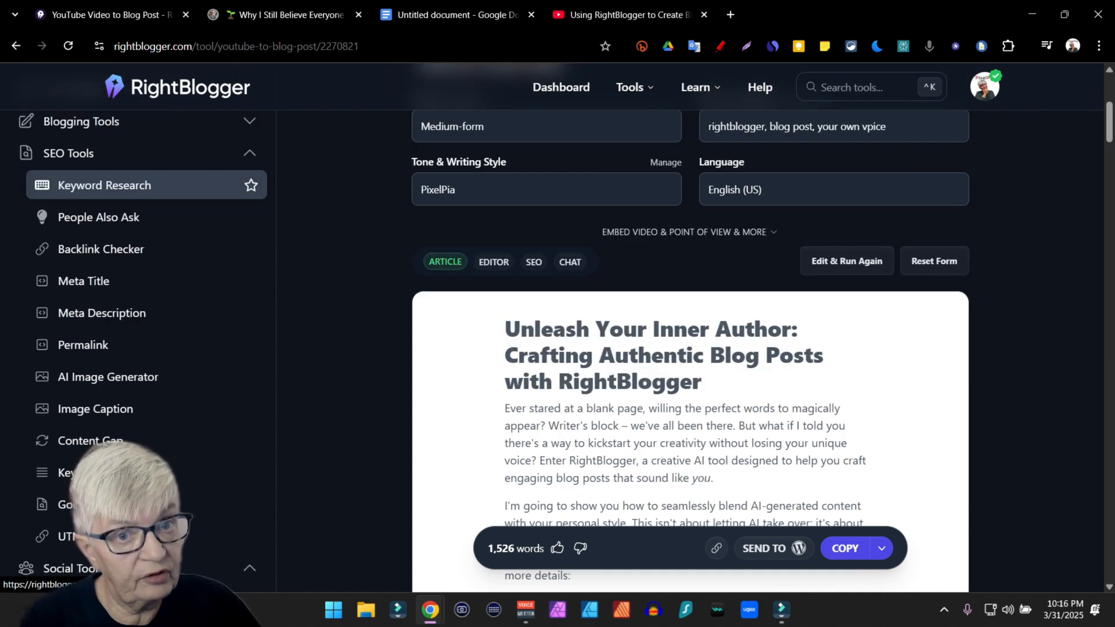